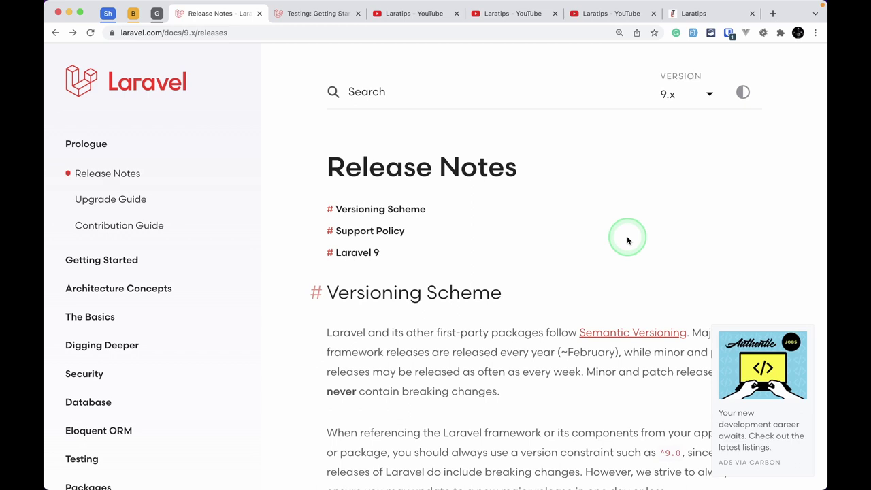
Step: Read the Laravel 9.x release notes' Support Policy version table and the minimum PHP version requirement
scroll(627, 240, "down", 10)
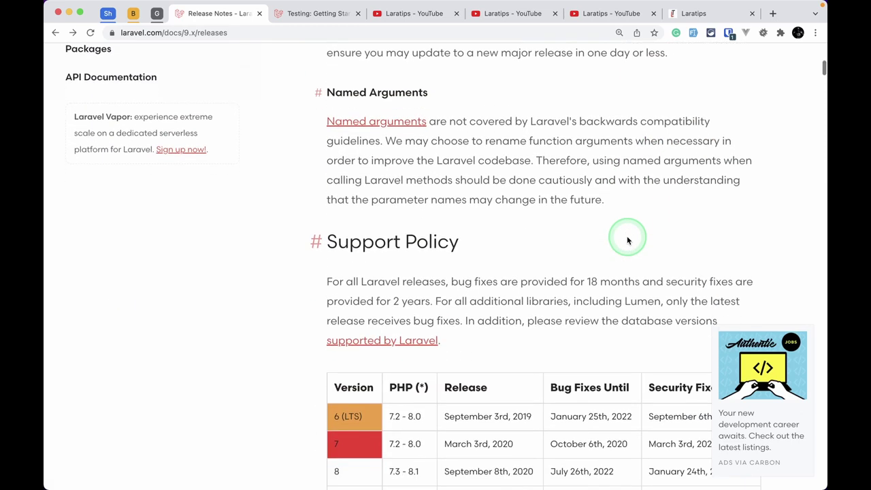
scroll(462, 189, "down", 2)
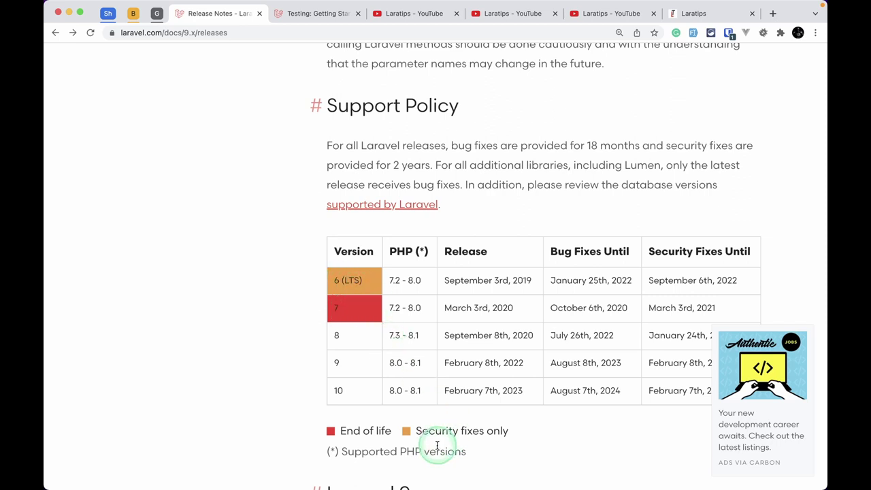
scroll(341, 291, "down", 1)
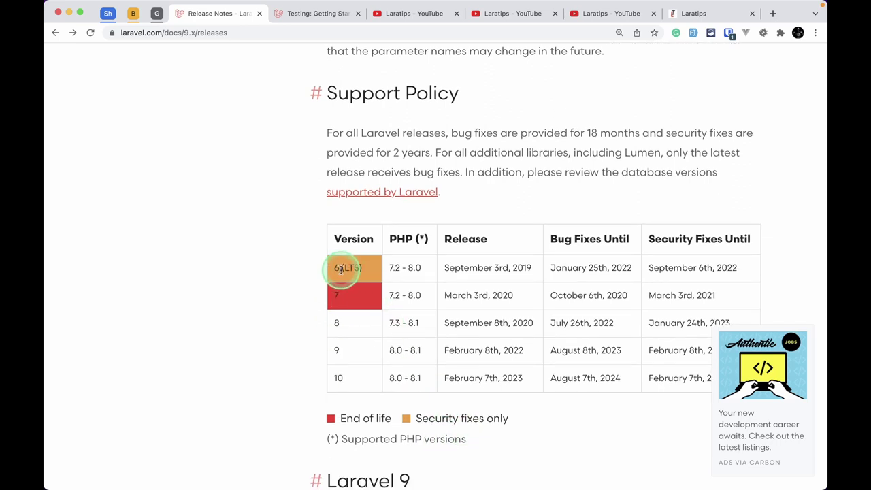
scroll(334, 273, "down", 2)
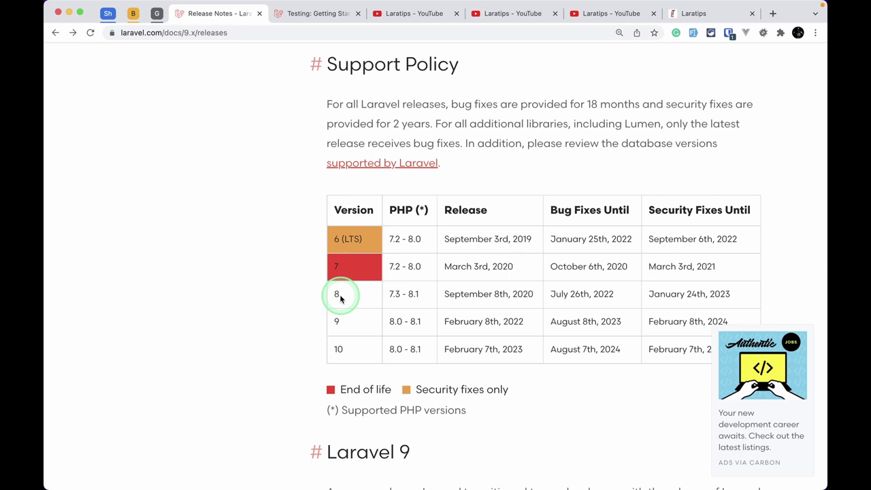
scroll(340, 297, "down", 10)
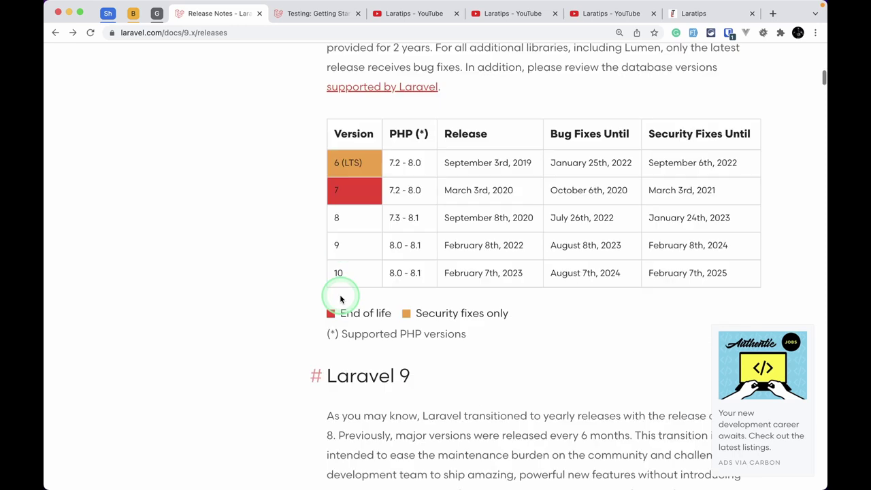
scroll(340, 297, "down", 3)
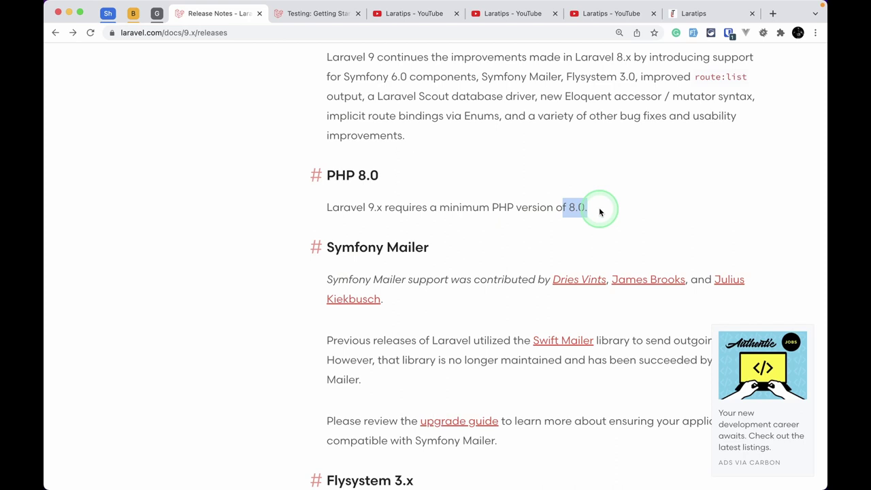
scroll(599, 211, "down", 4)
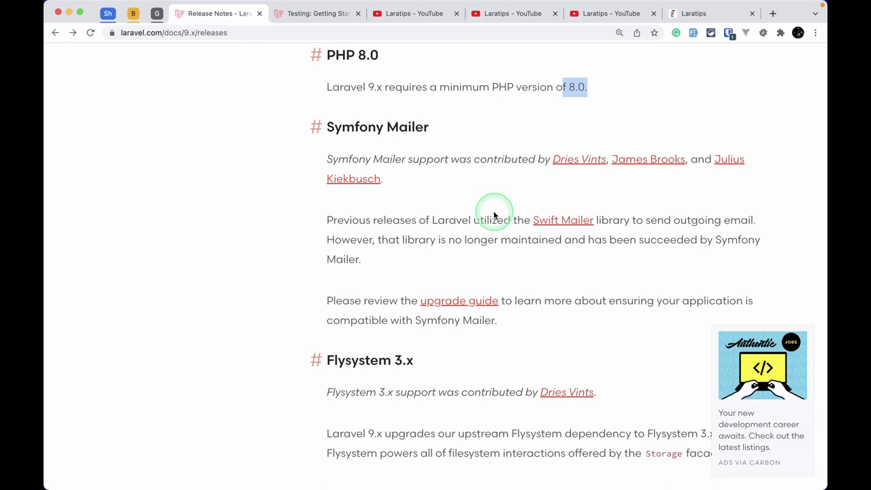
Step: Open the Symfony Mailer upgrade guide in a separate tab, review its driver prerequisites and renamed Swift methods, and close it
left_click(465, 301, "super")
left_click(292, 15)
scroll(340, 231, "down", 2)
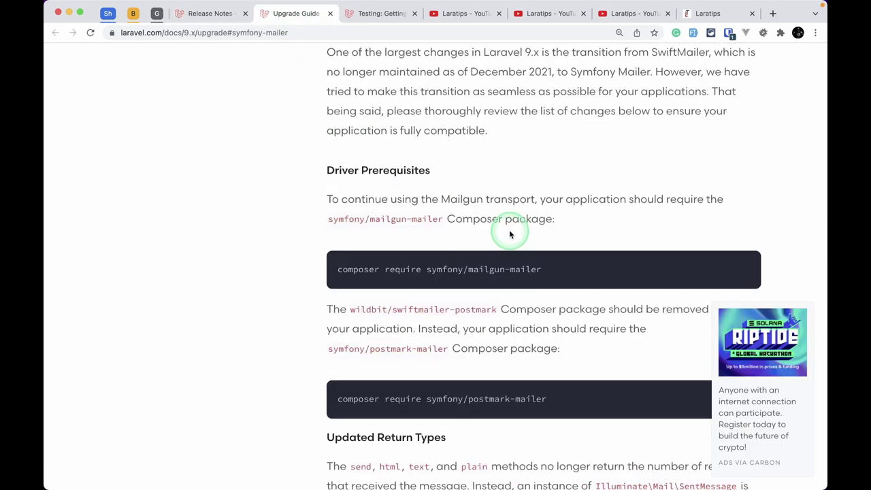
scroll(509, 234, "down", 1)
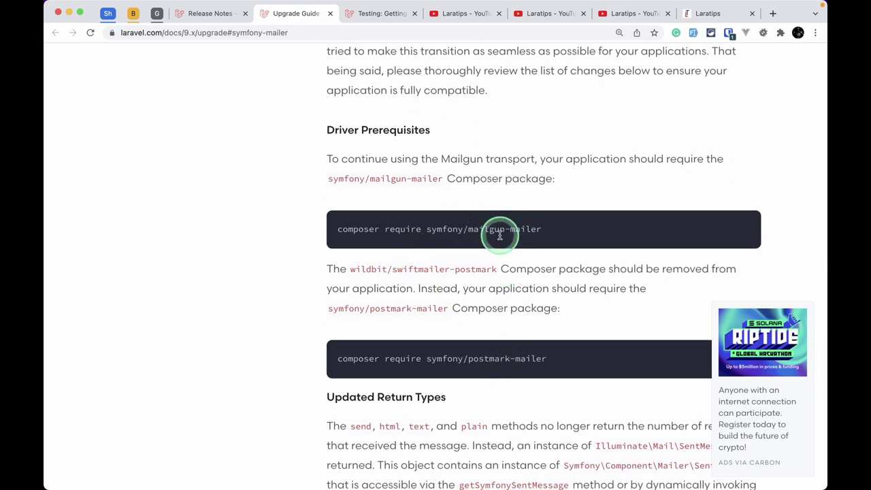
scroll(500, 235, "down", 1)
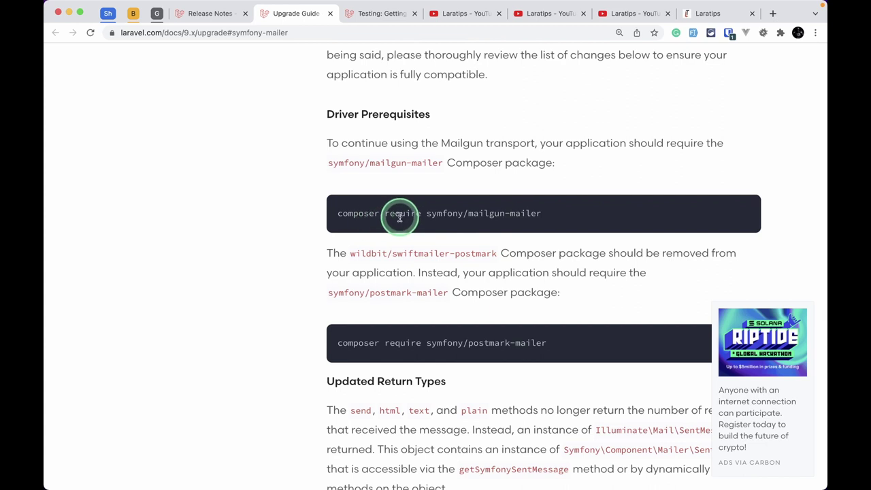
scroll(472, 247, "down", 8)
scroll(466, 338, "down", 3)
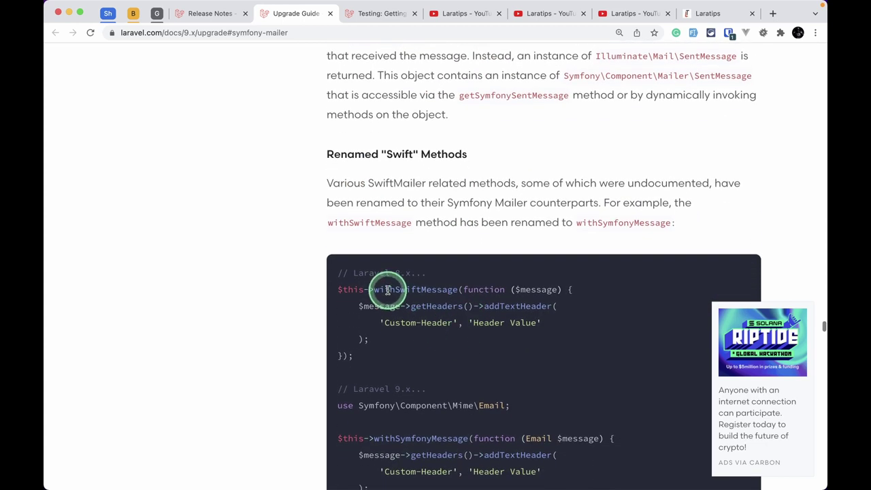
scroll(463, 308, "down", 1)
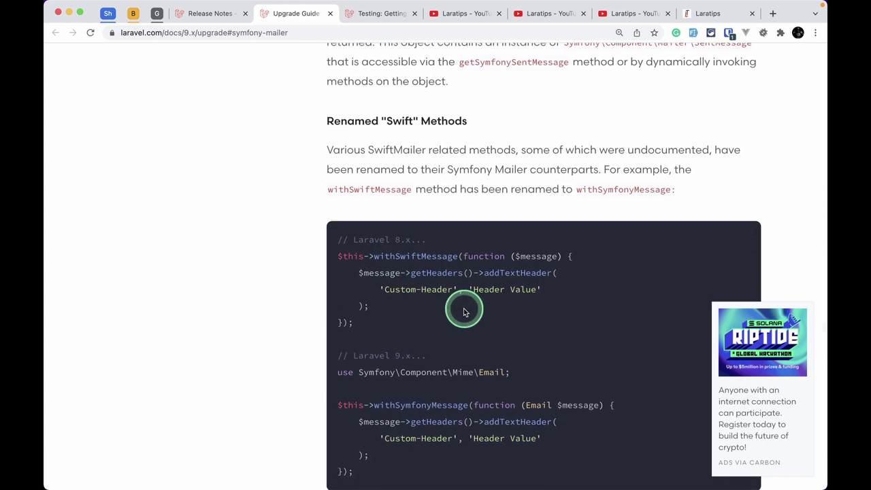
scroll(463, 310, "down", 2)
scroll(466, 333, "down", 3)
scroll(467, 317, "down", 10)
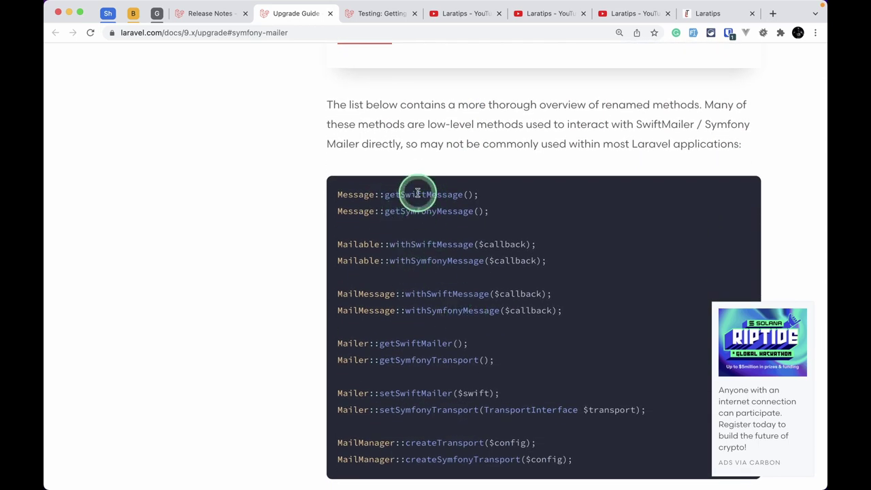
key("super+w")
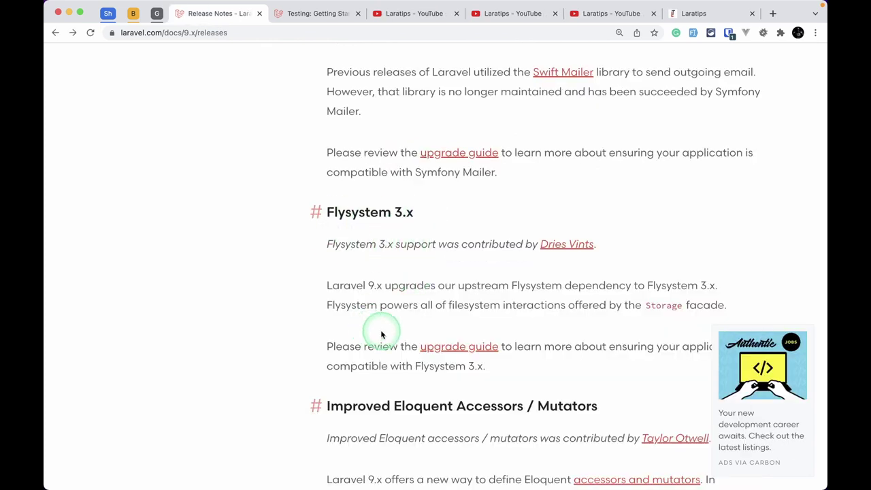
Step: Open the Flysystem 3.x upgrade guide in a separate tab, review its driver prerequisites and file-handling changes, and close it
scroll(478, 311, "down", 2)
left_click(474, 293, "super")
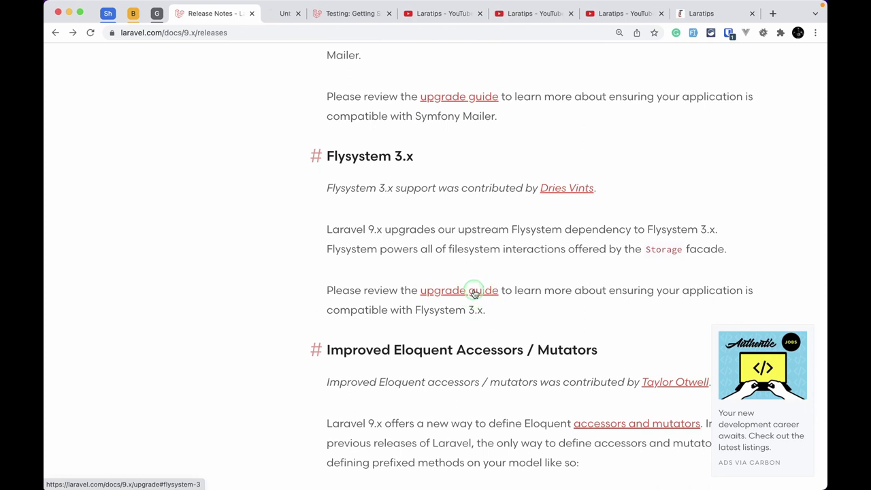
left_click(288, 14)
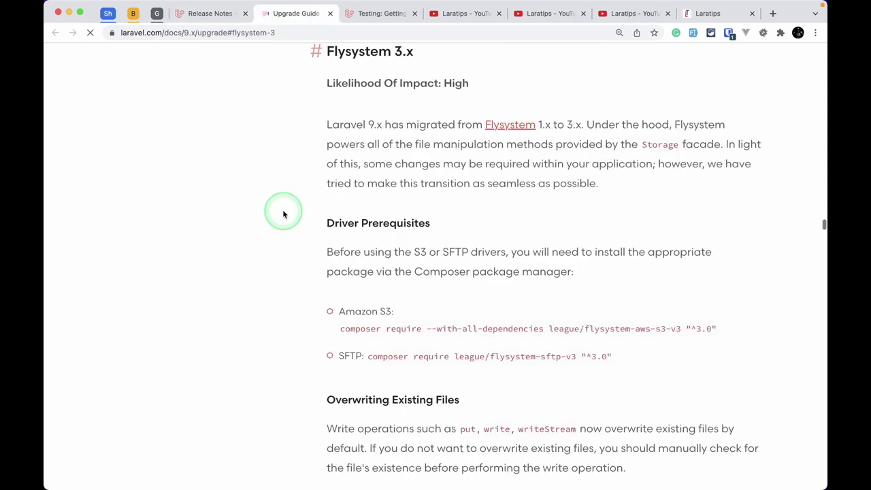
scroll(284, 214, "down", 1)
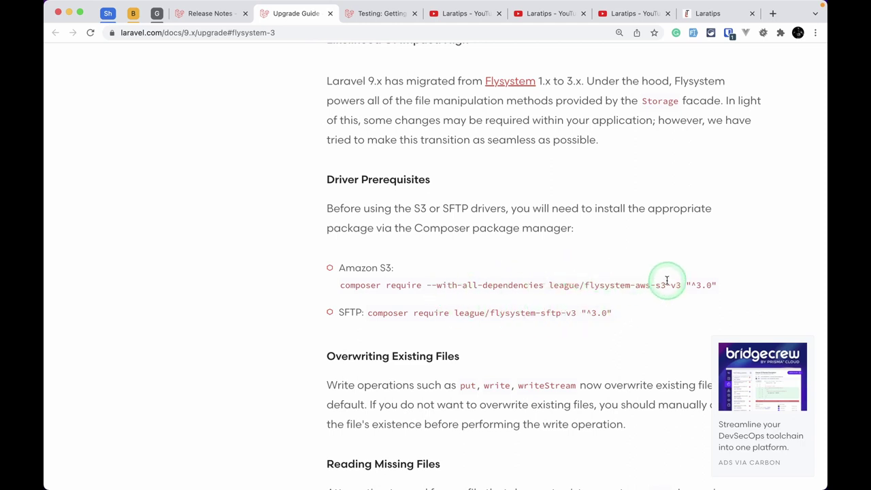
scroll(521, 330, "down", 3)
scroll(520, 330, "down", 2)
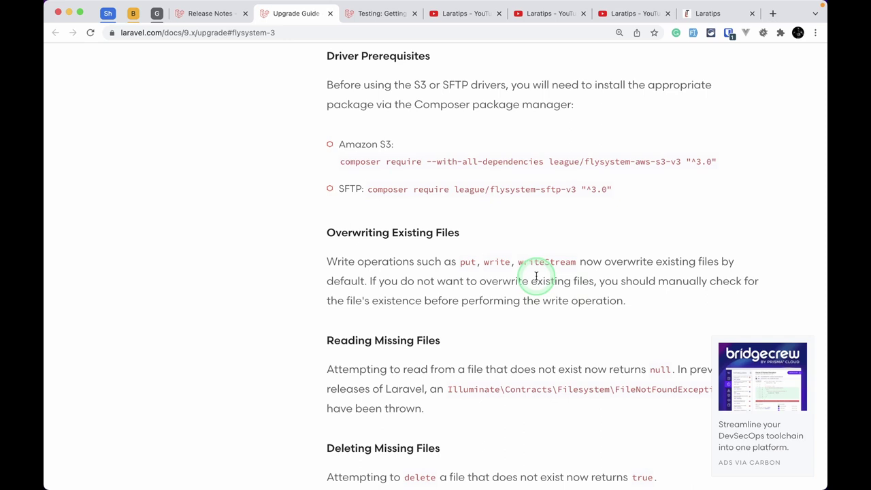
key("super+w")
Step: Examine the old and new syntax under Improved Eloquent Accessors / Mutators, and view the Laratips YouTube video on Laravel 8.77.0
scroll(296, 218, "down", 4)
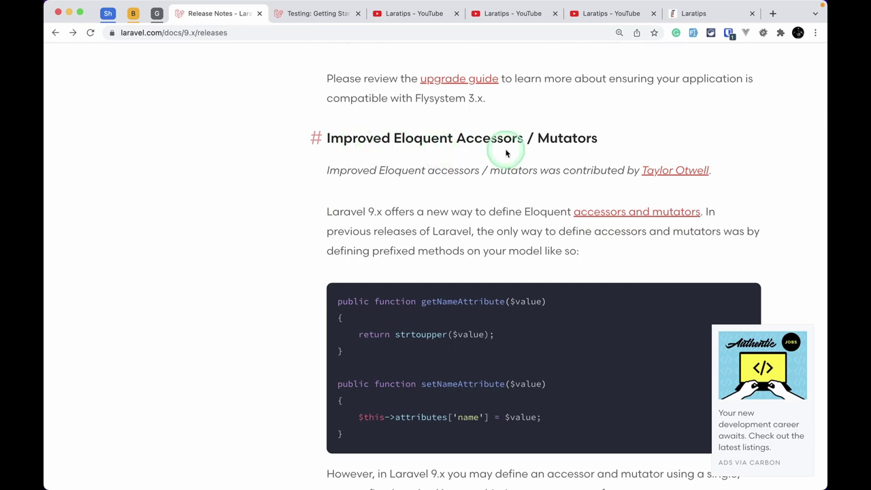
scroll(506, 148, "down", 1)
scroll(529, 163, "down", 1)
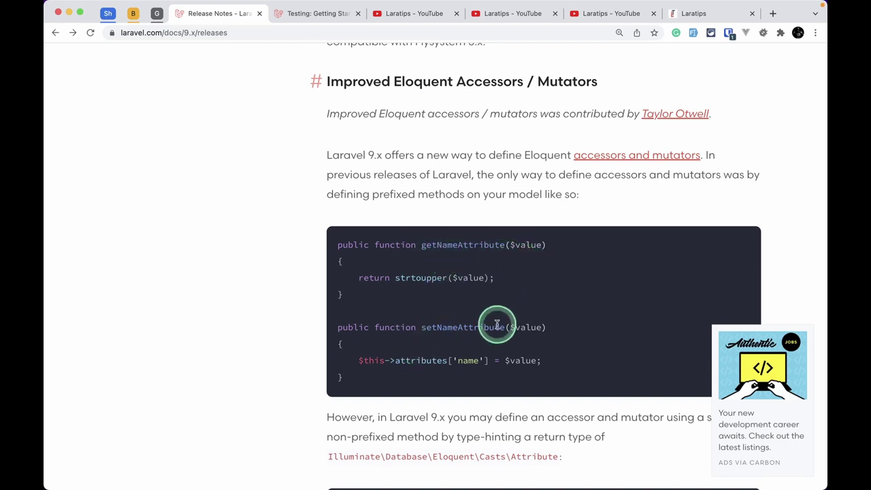
scroll(498, 321, "down", 3)
scroll(456, 279, "down", 5)
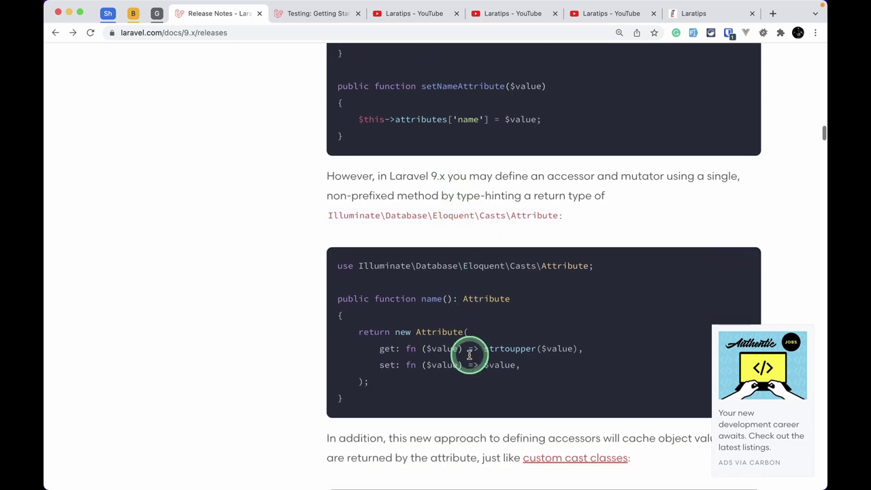
left_click_drag(367, 402, 336, 291)
left_click(411, 342)
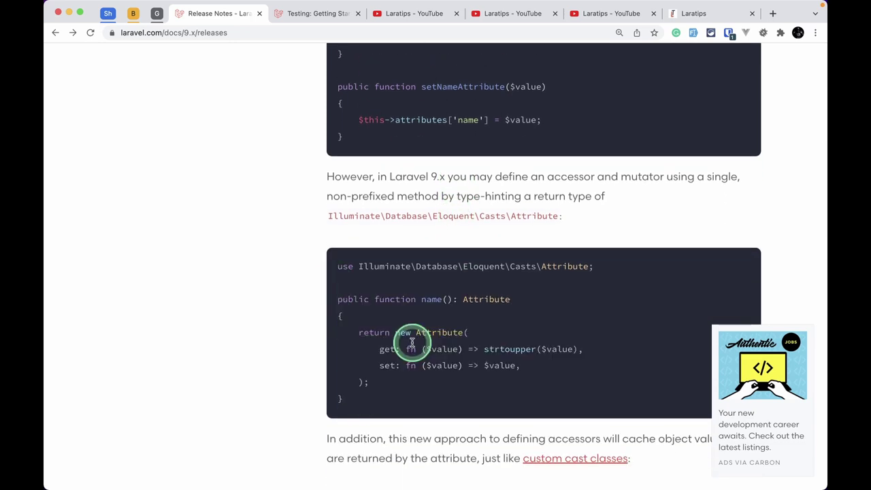
left_click(413, 15)
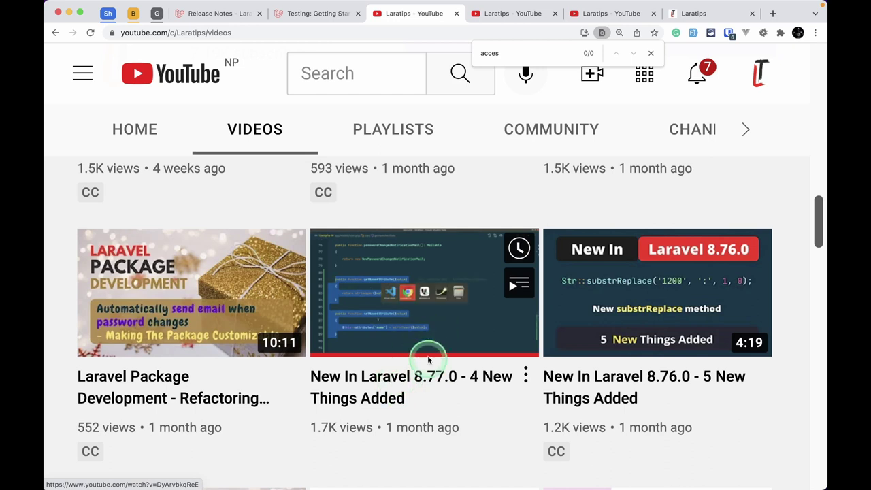
Step: Return to the release notes and read the Enum Eloquent Attribute Casting section and its $casts example
left_click(231, 14)
scroll(288, 99, "down", 5)
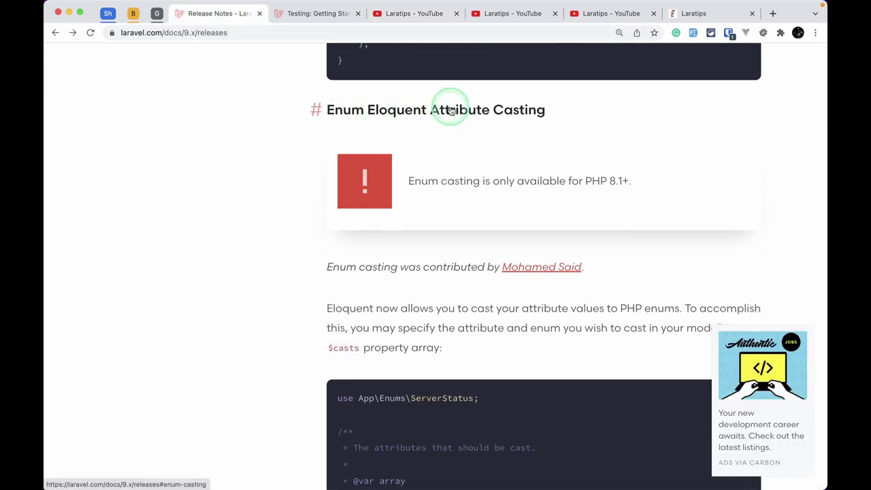
scroll(291, 233, "down", 3)
scroll(291, 234, "down", 1)
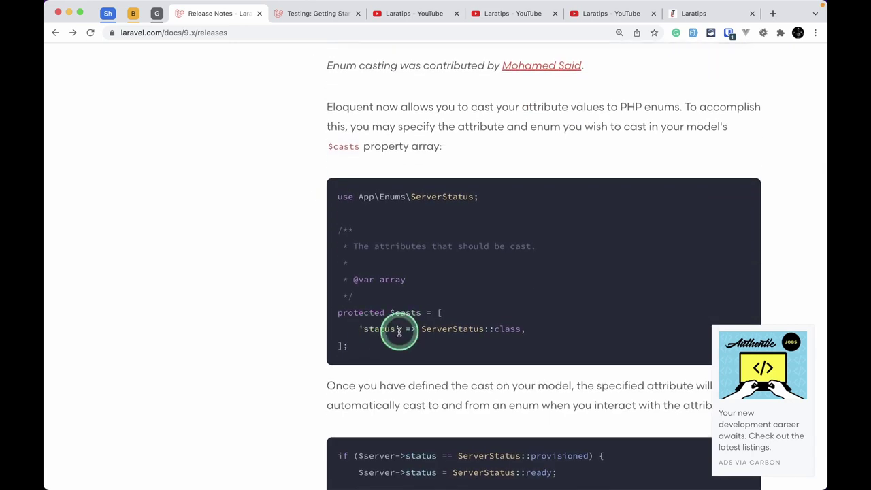
Step: Check the type column of the users results in DBeaver, and open UserTypeEnum.php from the laratips project's Enums folder in VS Code
key("super+Tab")
key("ctrl+Up")
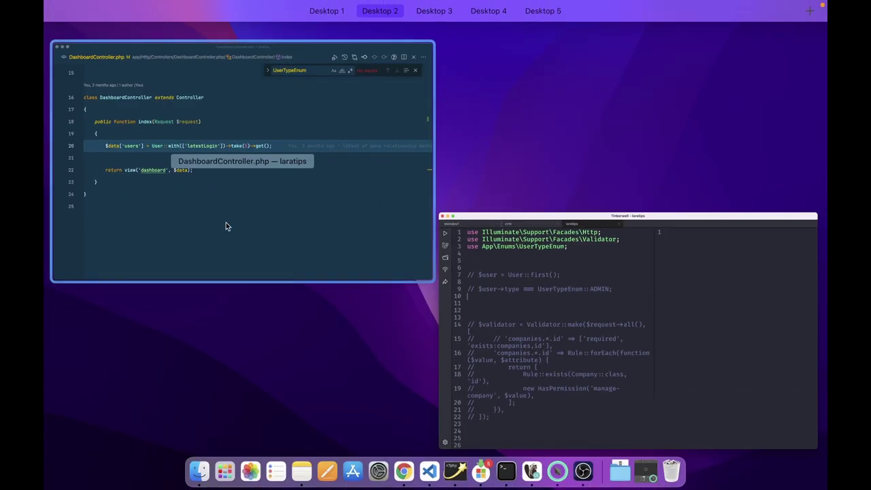
left_click(224, 221)
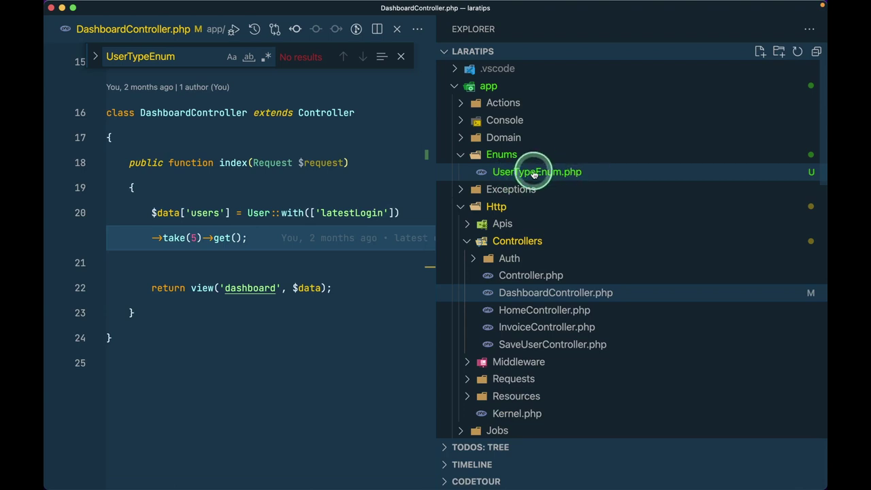
key("ctrl+Right")
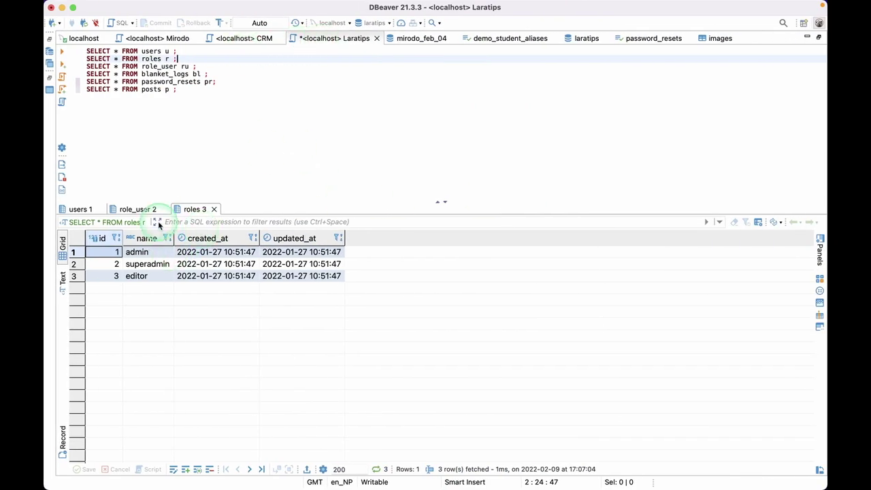
left_click(77, 211)
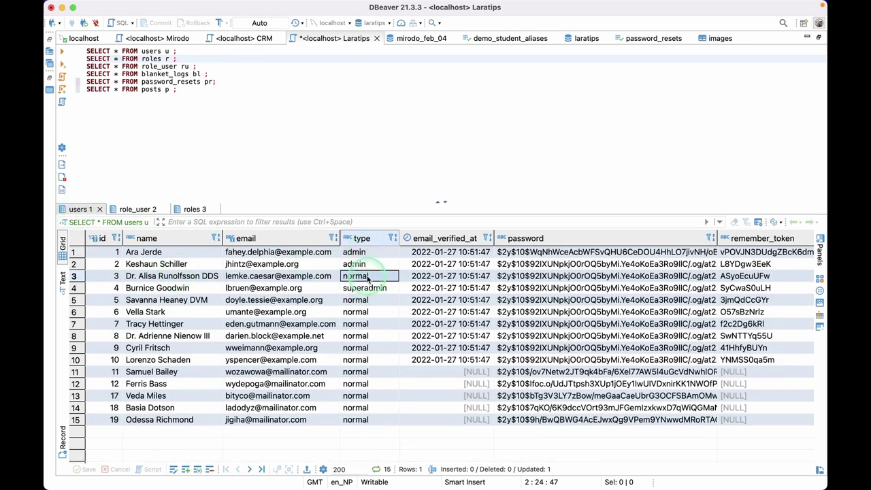
key("ctrl+Right")
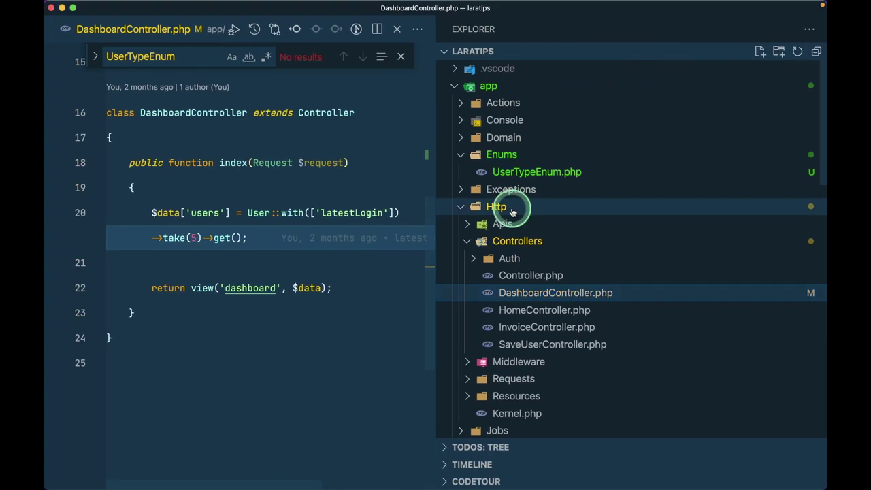
left_click(537, 171)
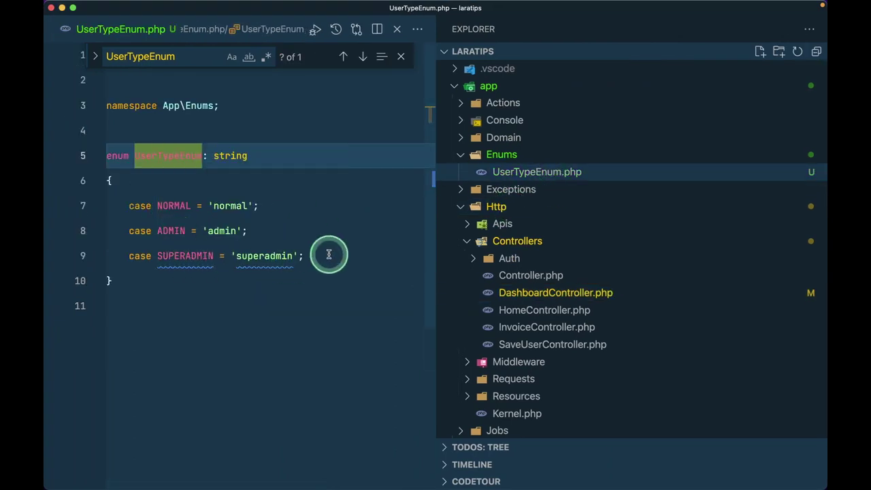
Step: Open the User.php model, widen the code editor, and examine how the type attribute is cast in the $casts array
key("super+p")
type("User")
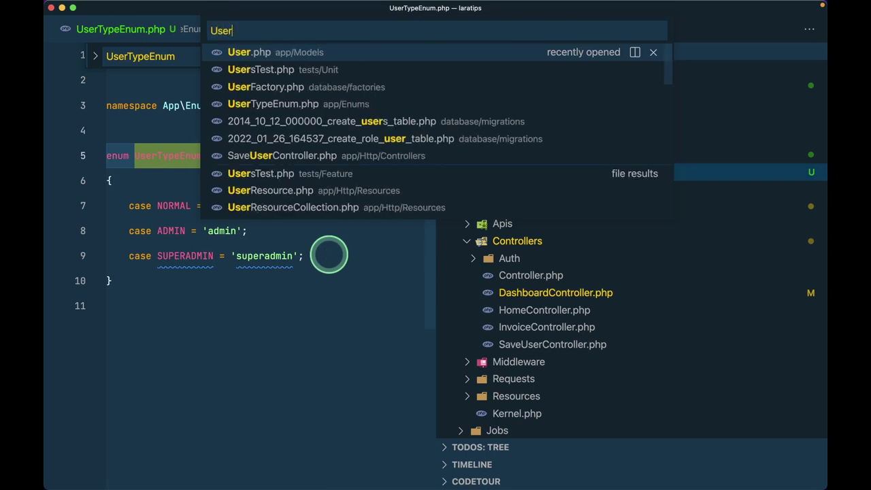
key("Return")
left_click_drag(434, 230, 663, 231)
scroll(521, 243, "up", 15)
scroll(469, 244, "down", 8)
scroll(469, 234, "up", 1)
scroll(471, 233, "down", 2)
scroll(470, 233, "down", 4)
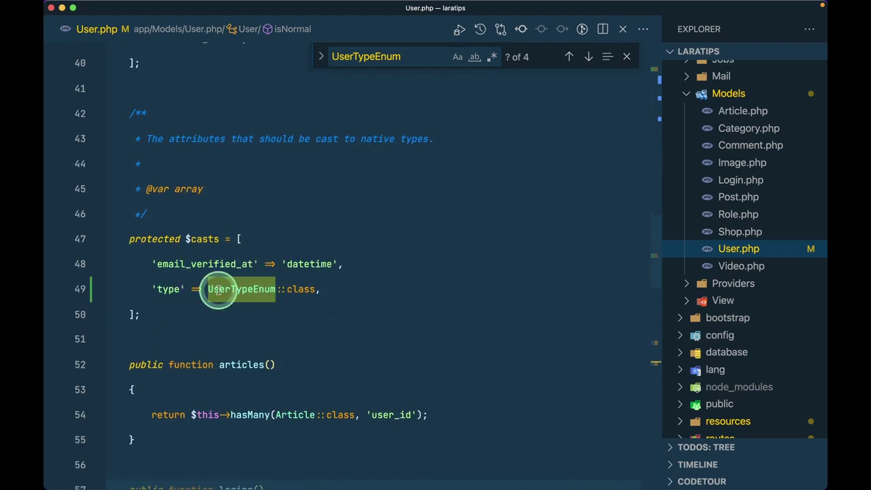
Step: Switch to Tinkerwell and uncomment the line $user = User::first();
key("ctrl+Up")
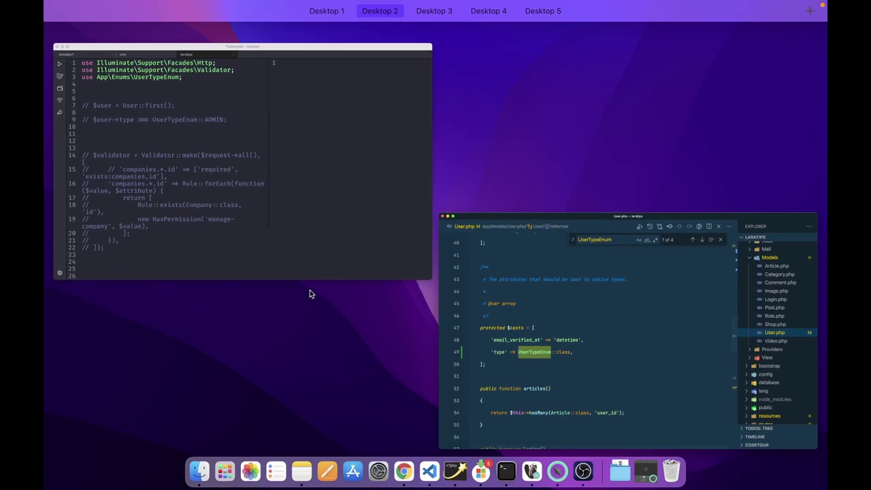
left_click(217, 194)
left_click(299, 133)
key("super+slash")
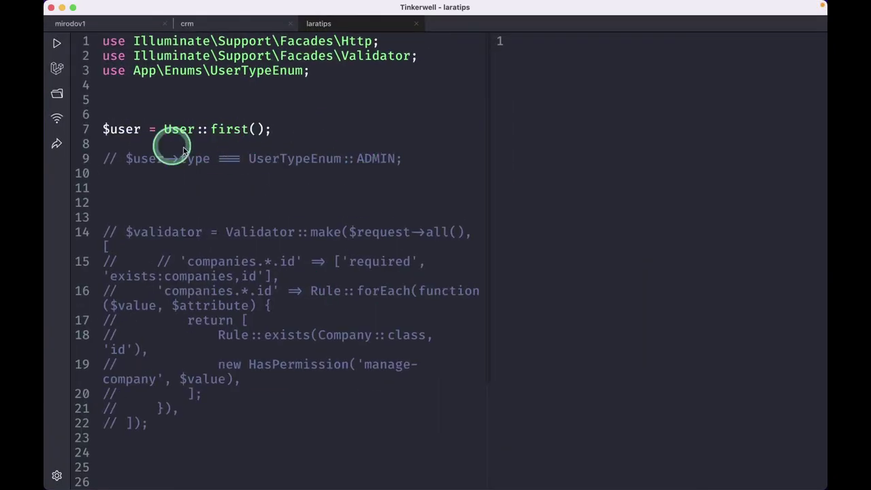
Step: Run the User::first() query and check the user's type, add $user->type; on the line below, and run the code again
key("super+r")
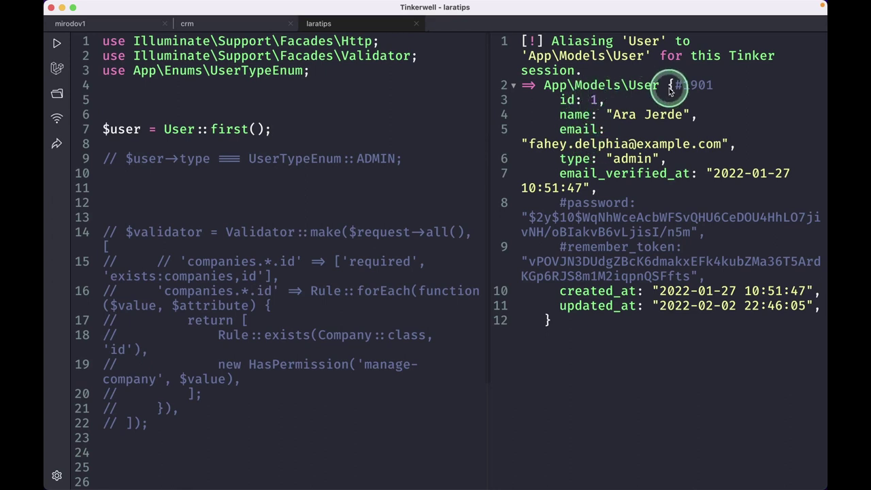
double_click(631, 158)
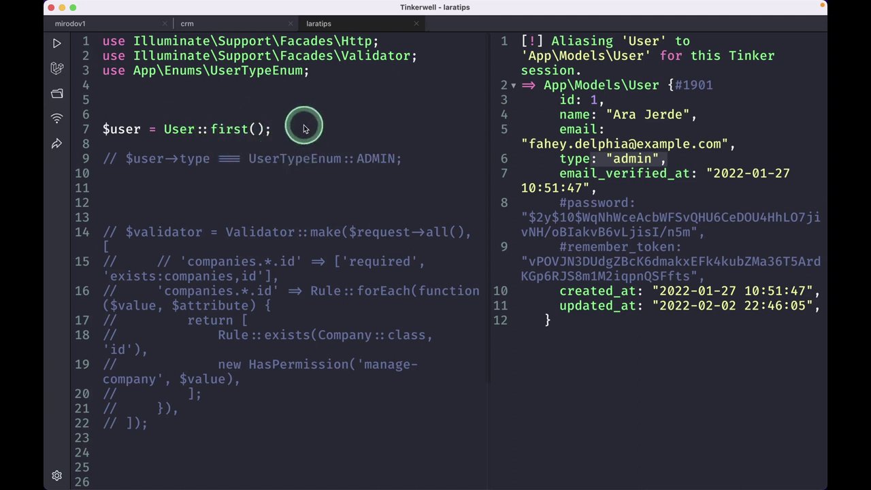
key("Return")
type("$user->type();")
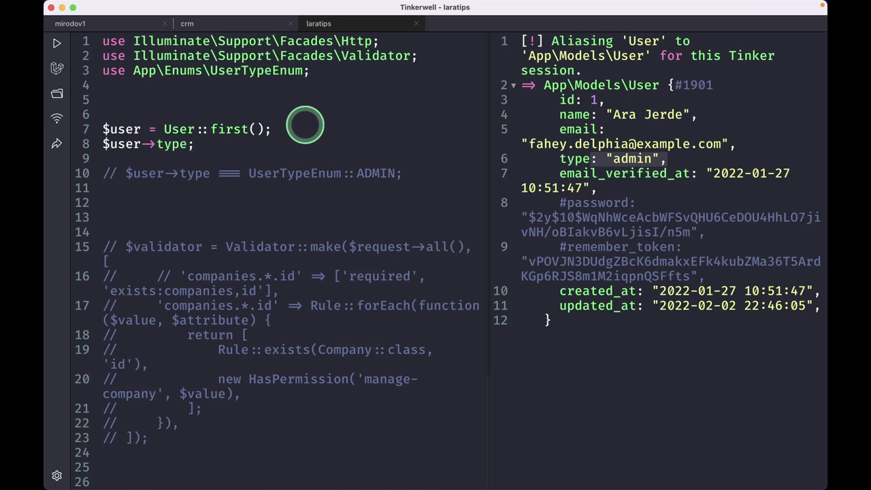
key("super+r")
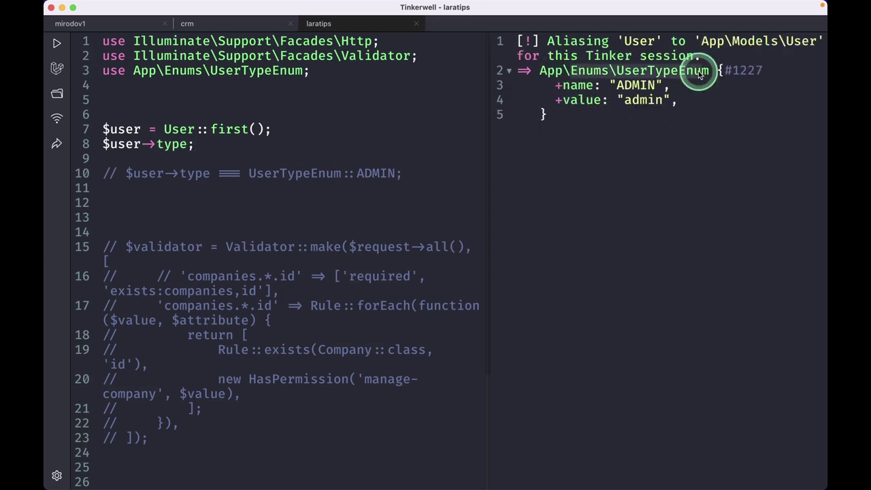
Step: Comment out $user->type;, uncomment the comparison $user->type === UserTypeEnum::ADMIN;, and run the code
key("Down")
key("Down")
key("super+slash")
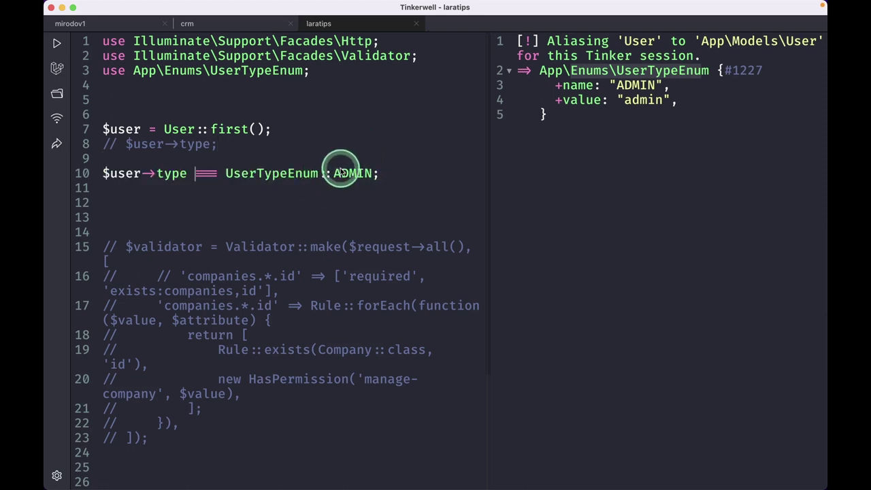
Step: Return to the release notes in Chrome, read the Implicit Route Bindings With Enums section, and bring up the Laratips page
key("ctrl+Left")
scroll(221, 314, "down", 6)
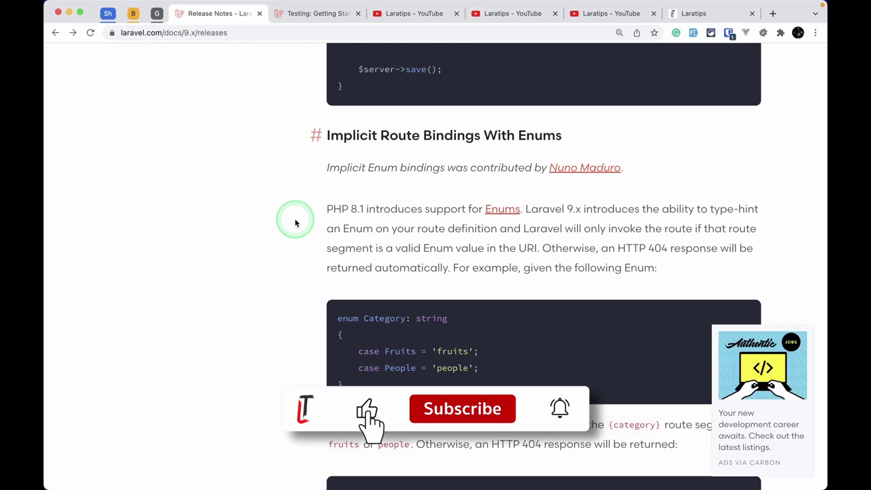
scroll(295, 219, "down", 1)
left_click(701, 14)
Step: Switch to VS Code, open routes/web.php, and locate the user/{type} route
key("ctrl+Right")
key("ctrl+Up")
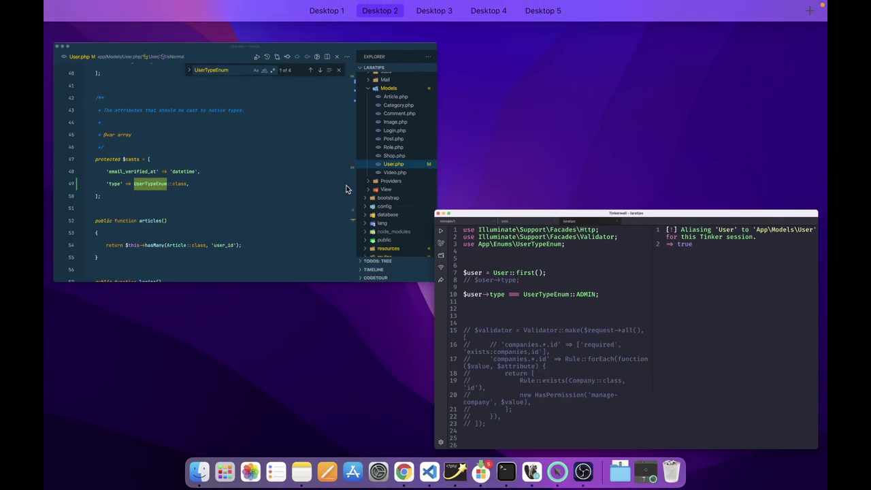
left_click(175, 177)
key("super+p")
type("web")
key("Return")
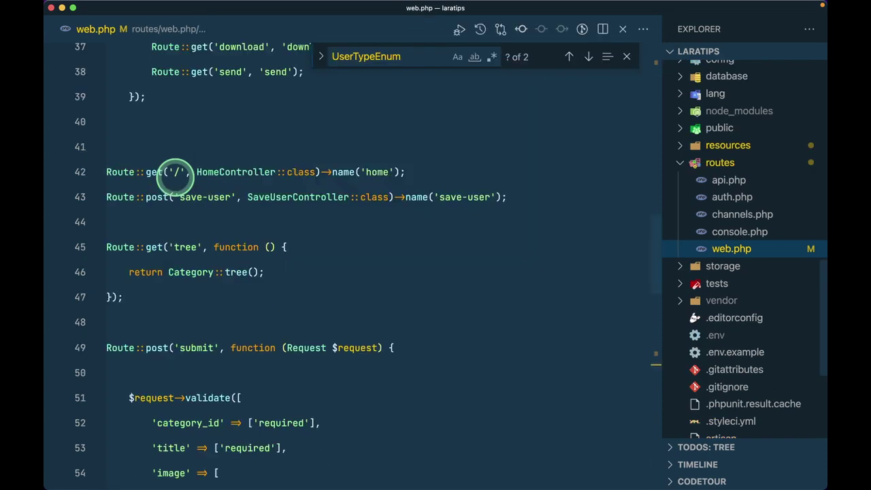
scroll(207, 303, "down", 1)
scroll(208, 303, "up", 3)
scroll(207, 302, "down", 10)
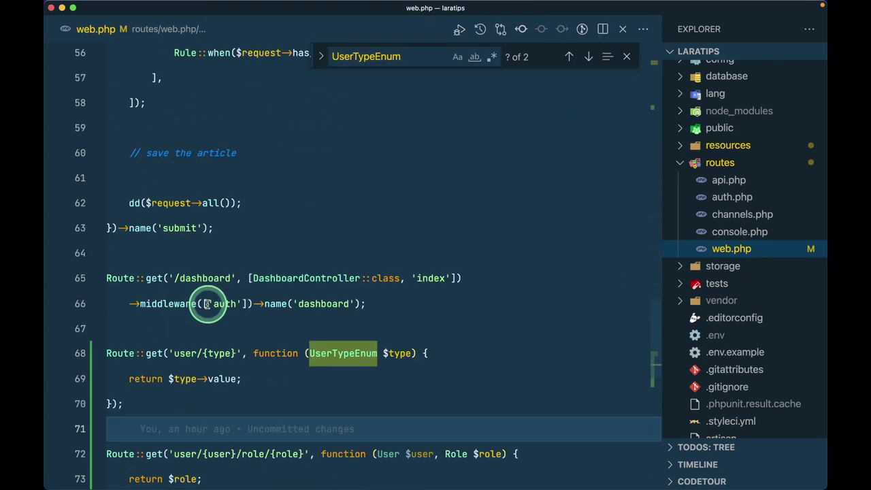
scroll(209, 302, "up", 1)
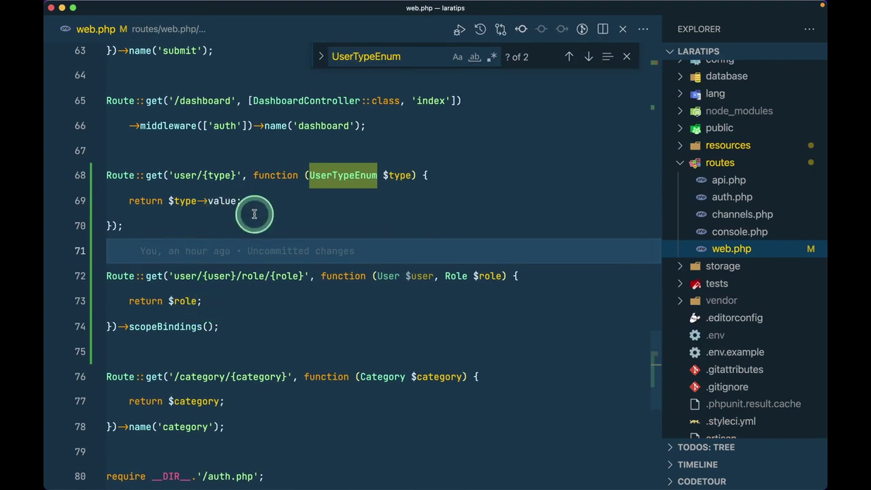
scroll(224, 210, "up", 1)
Step: Examine the user/{type} route's URI, its UserTypeEnum $type parameter, and the returned $type->value
left_click_drag(175, 209, 269, 211)
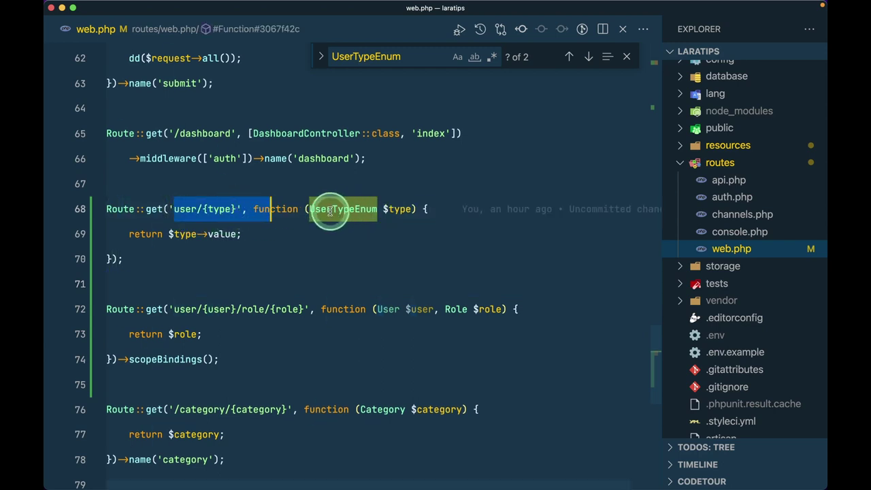
mouse_move(364, 213)
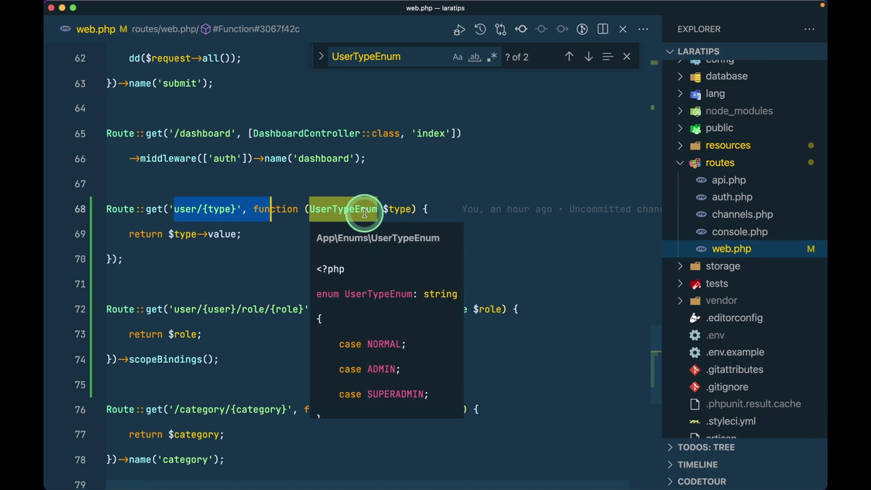
left_click(400, 208)
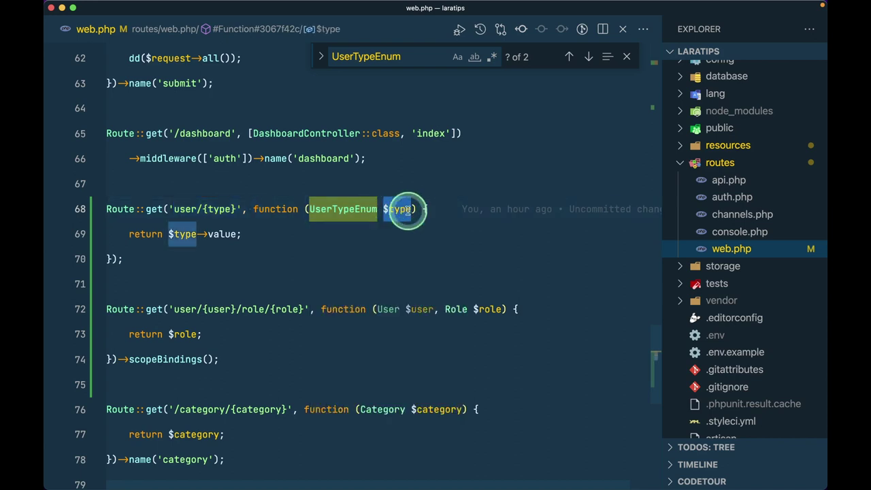
left_click(222, 208)
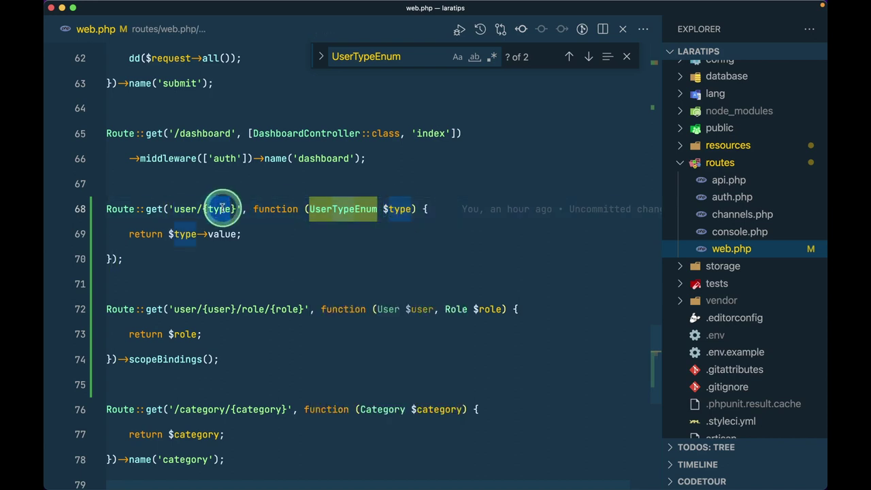
mouse_move(239, 233)
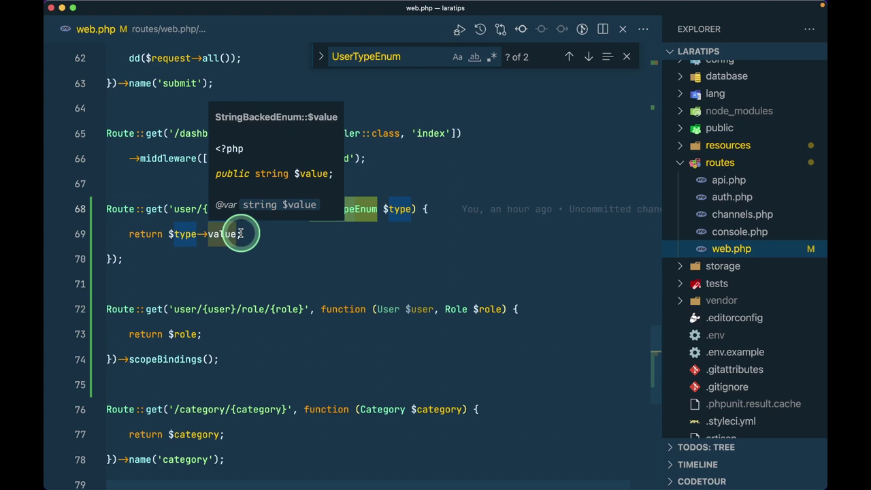
left_click(201, 233)
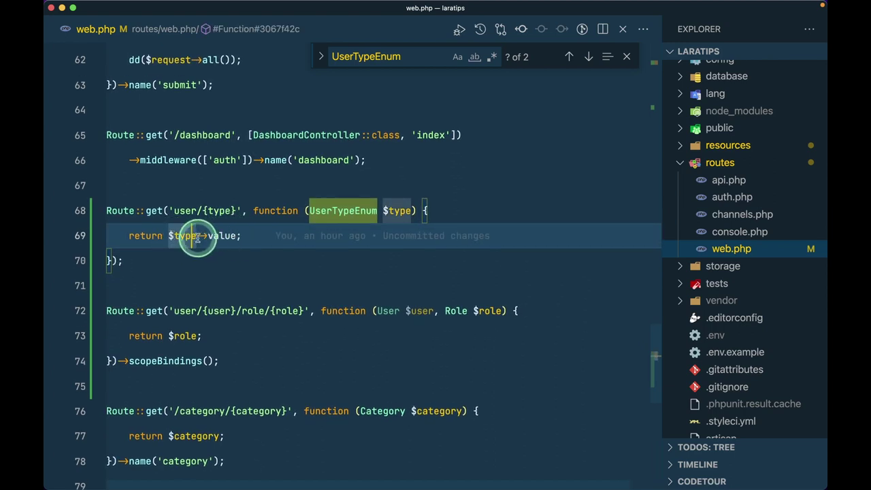
Step: Switch to the Laratips page in Chrome and load laratips.test/user/admin
key("ctrl+Left")
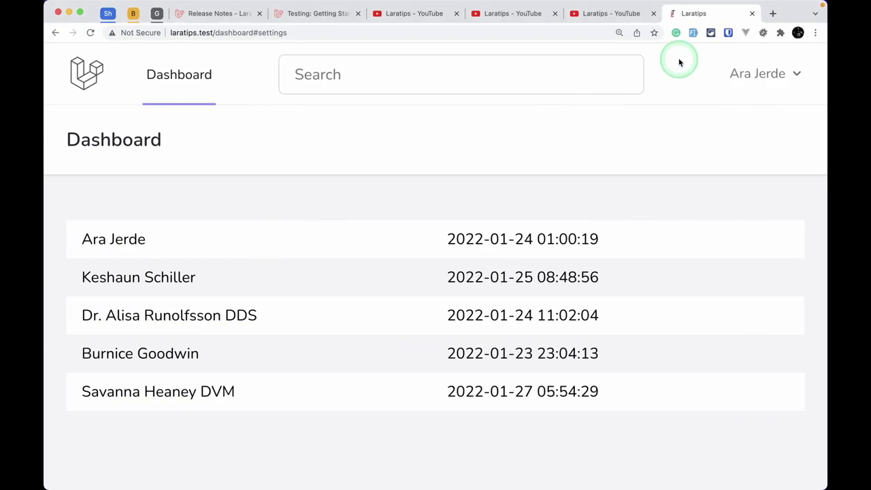
left_click(218, 34)
type("laratips.test/user/")
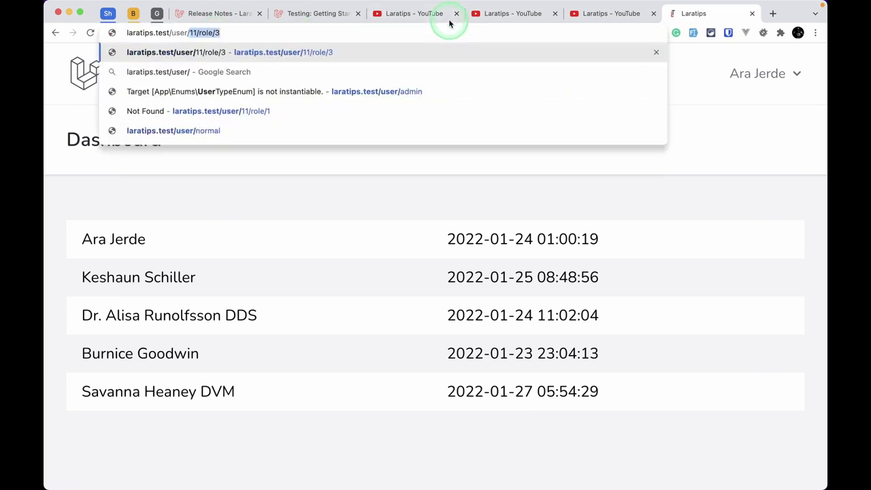
type("admin")
key("Return")
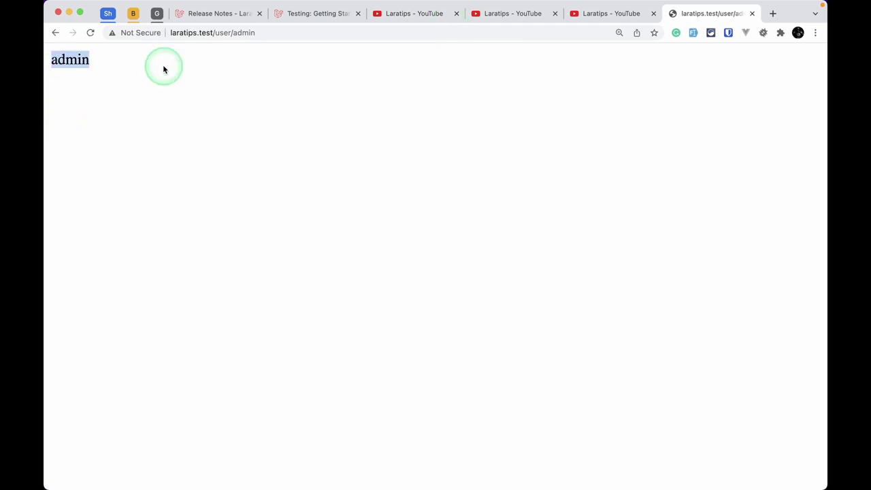
Step: Load laratips.test/user/admin1 to test the route with an invalid enum value, and inspect the response
left_click(272, 32)
type("1")
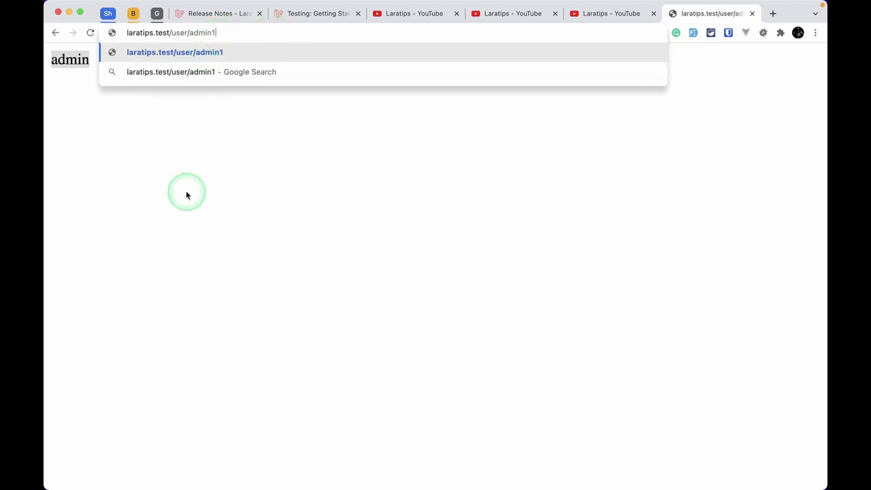
key("Return")
left_click_drag(355, 278, 592, 257)
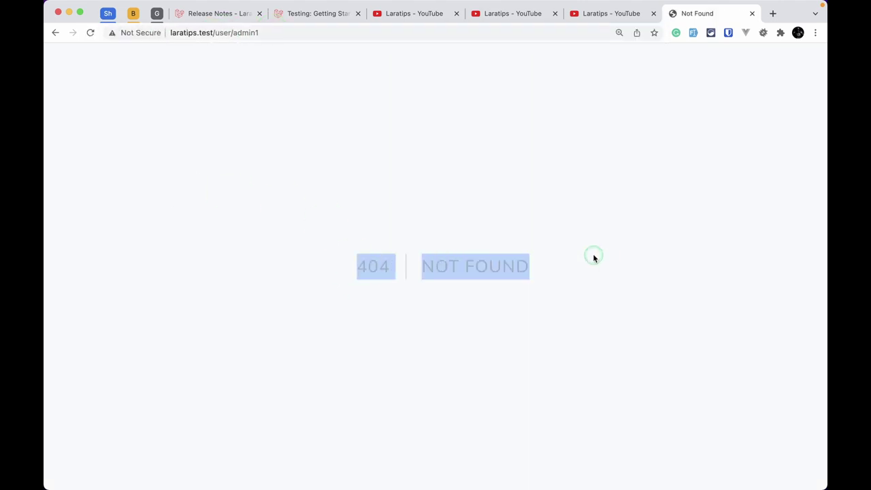
Step: Glance back at web.php and read on in the release notes to the Forced Scoping Of Route Bindings section
key("ctrl+Right")
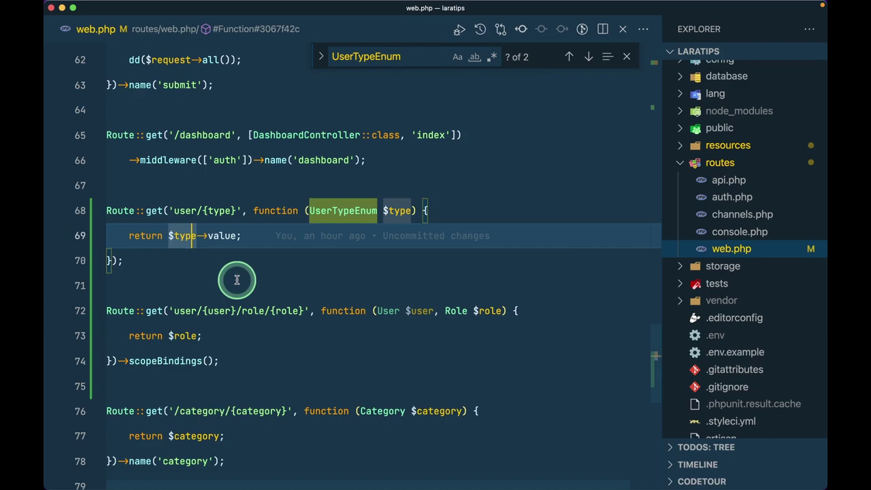
key("super+Tab")
scroll(272, 303, "down", 5)
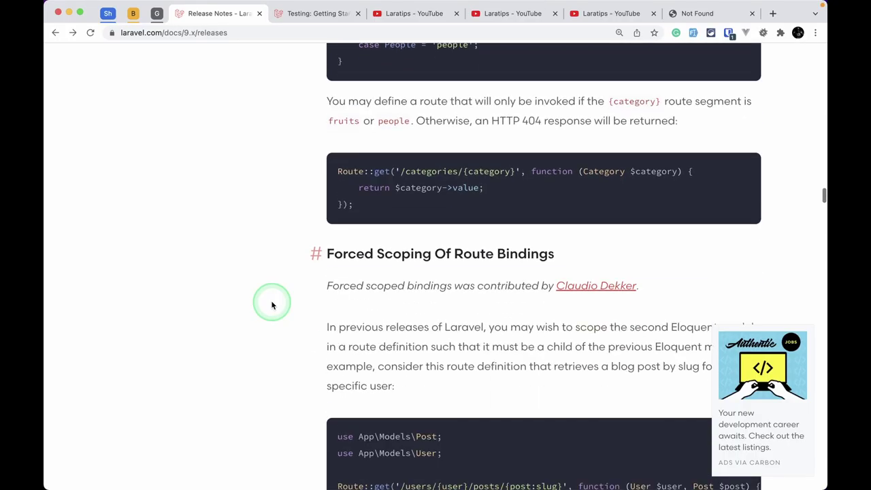
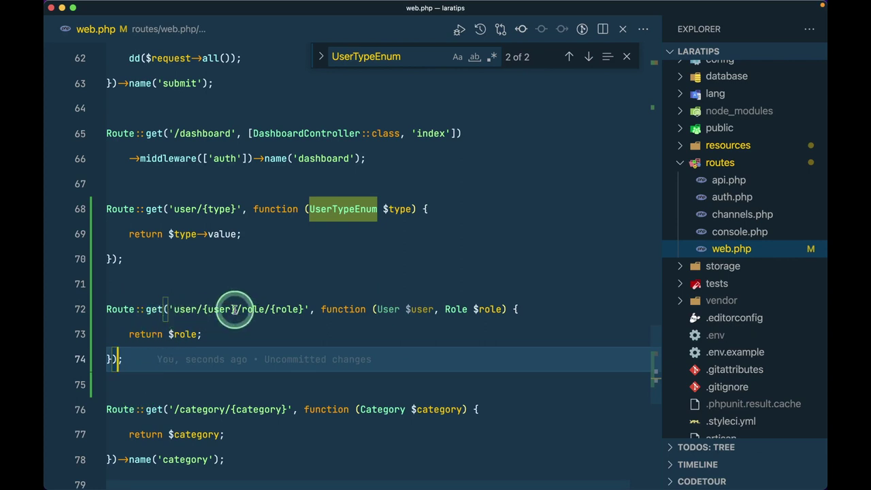
Step: In web.php, add the custom key id to the role parameter so the route URI reads user/{user}/role/{role:id}
left_click(297, 308)
type(":id")
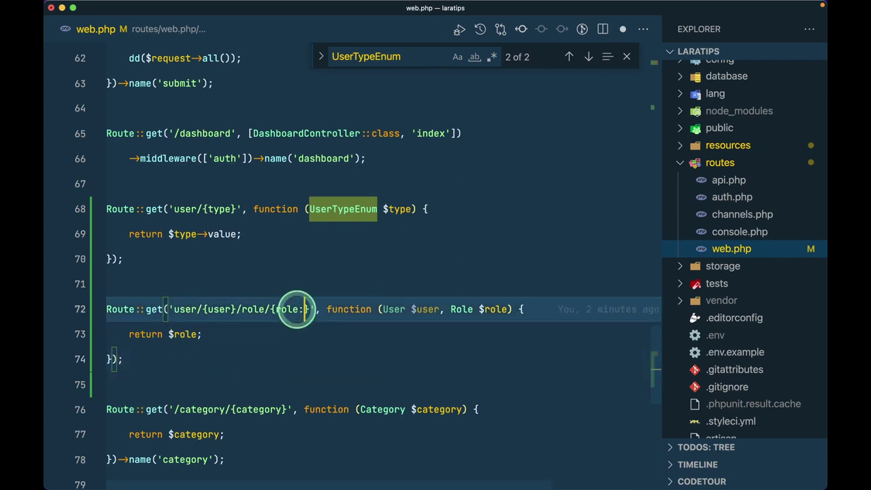
key("Escape")
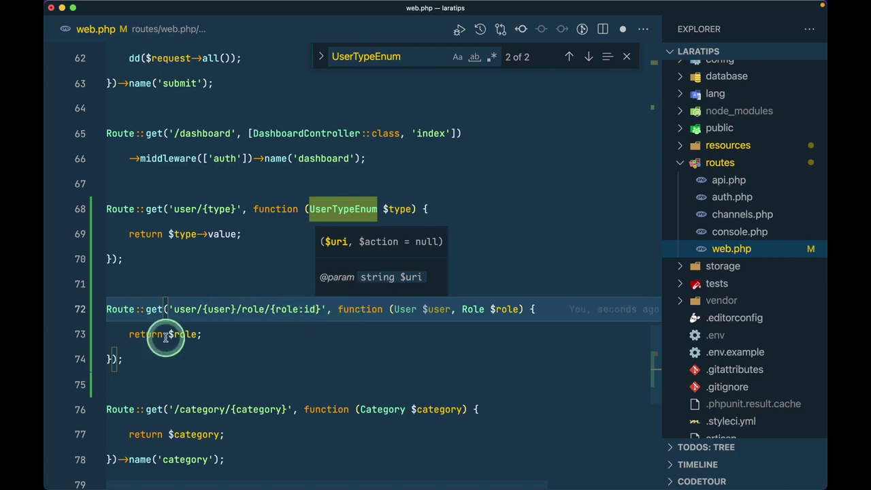
Step: Switch to DBeaver and examine the roles results and the role_id and user_id pairs in the role_user results
key("super+Tab")
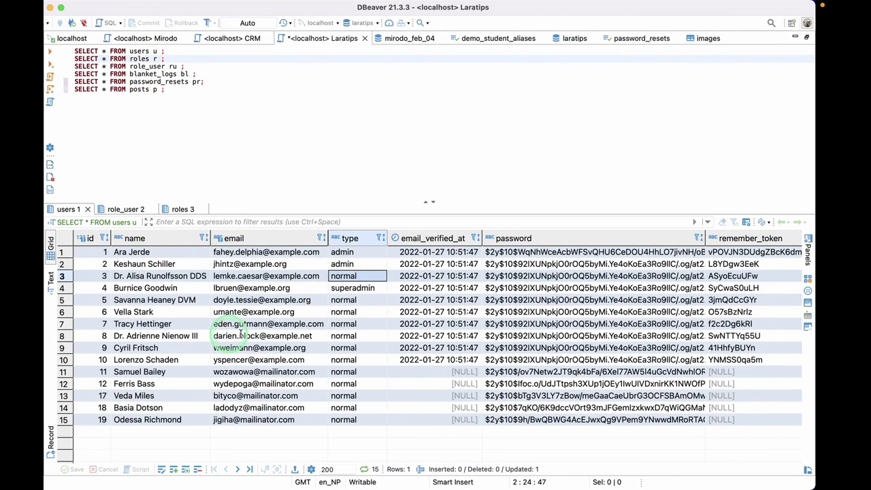
left_click(193, 209)
left_click(128, 253)
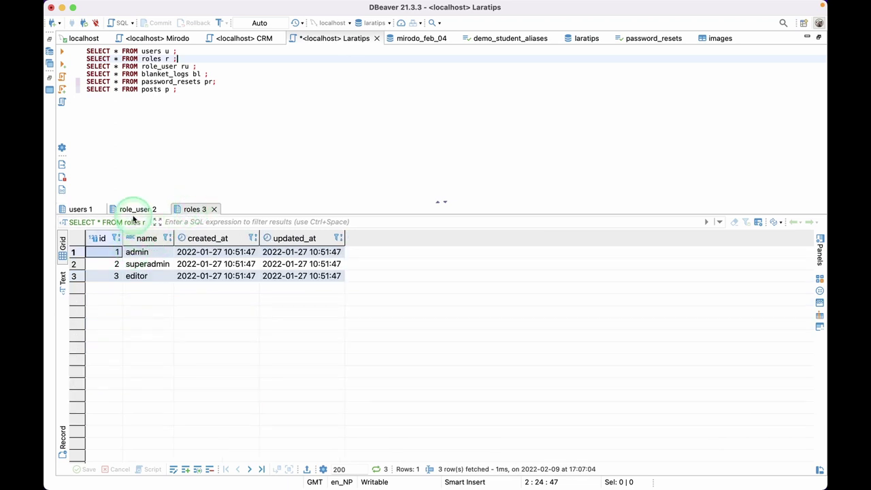
left_click(134, 210)
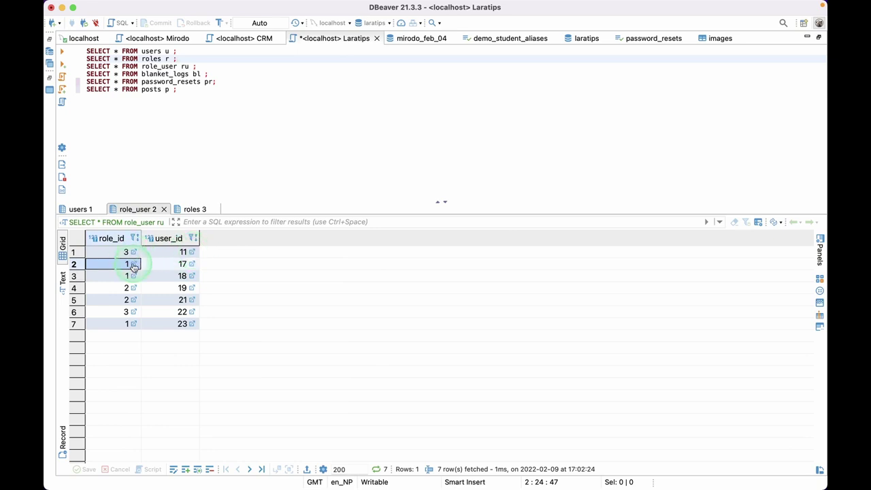
Step: Return to VS Code, open the User.php model, and go to its roles() relationship method
key("super+Tab")
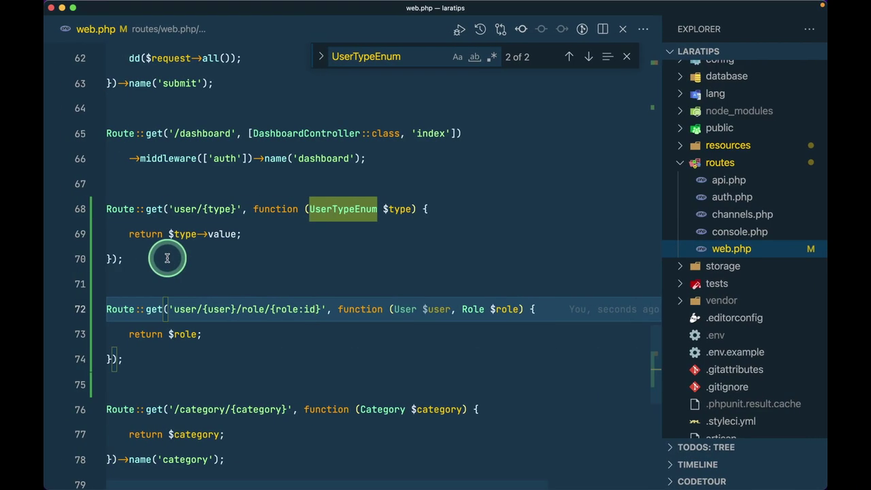
key("super+p")
type("User")
key("Return")
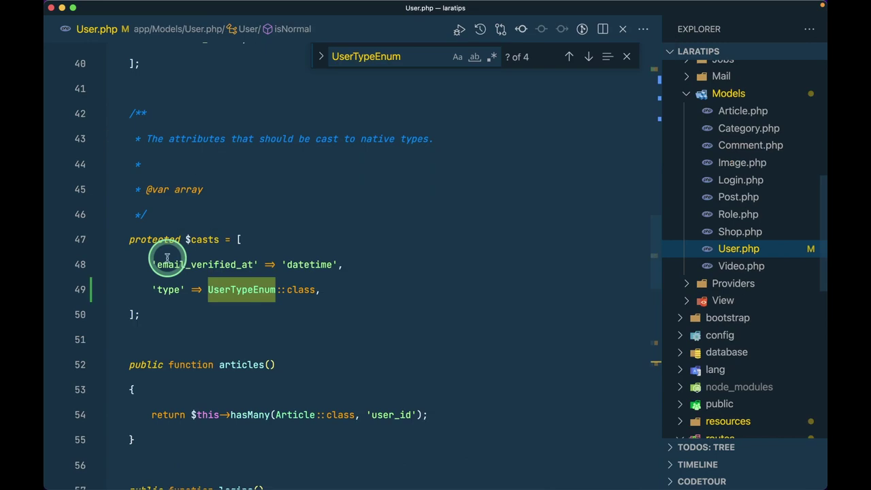
key("super+shift+o")
type("rol")
key("Return")
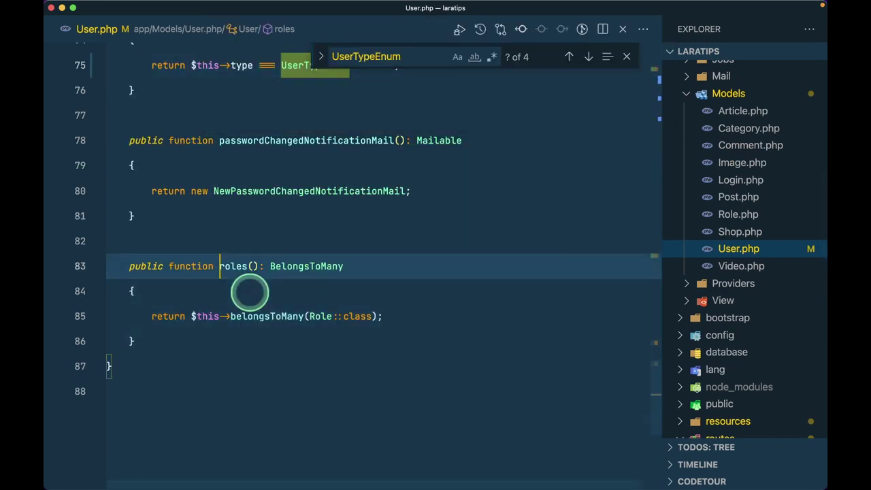
Step: Switch to Chrome and load laratips.test/user/11/role/3 to test the route with the custom role key
key("super+Tab")
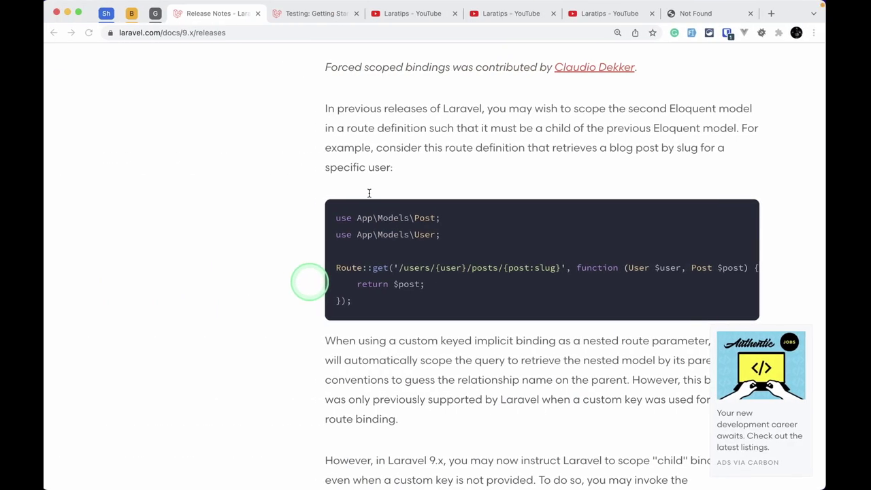
left_click(692, 15)
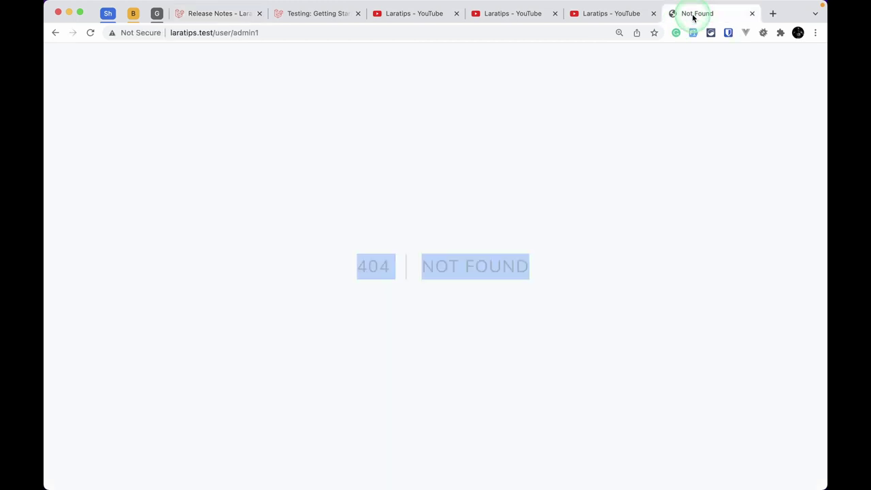
left_click(232, 32)
type("1")
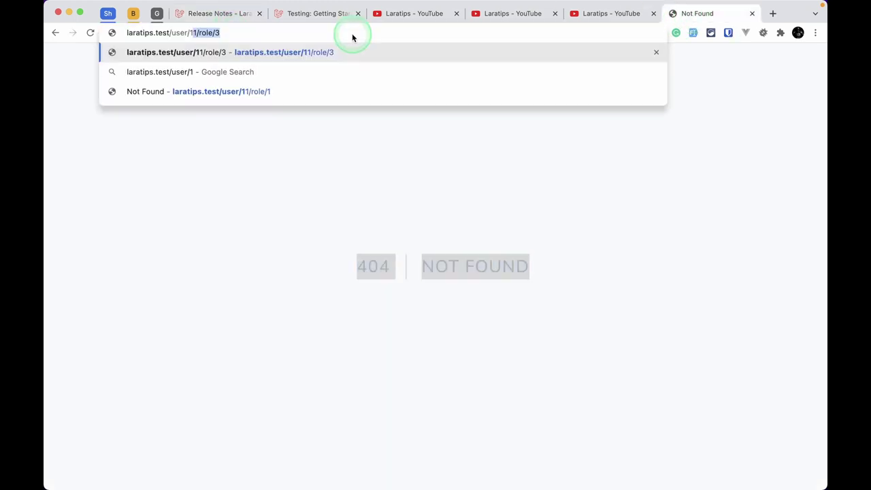
key("Right")
key("Return")
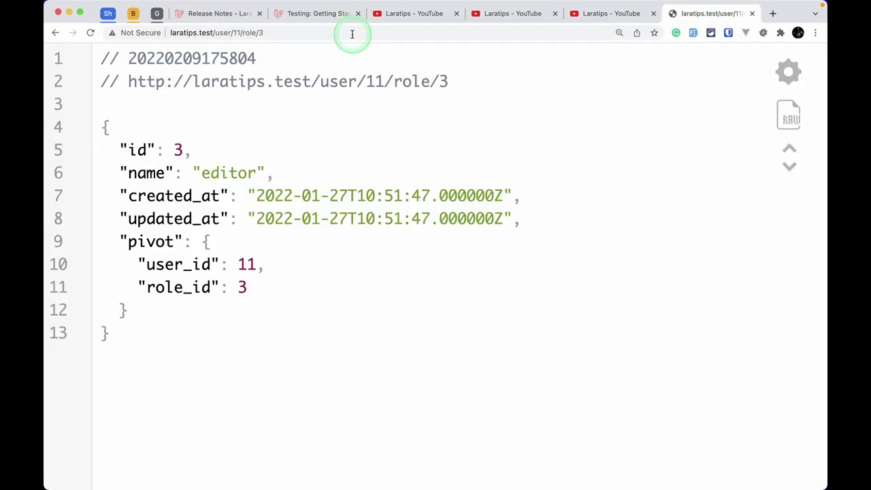
Step: Check the role_user rows in DBeaver, and load laratips.test/user/11/role/1 in the browser to test a role not assigned to the user
double_click(258, 33)
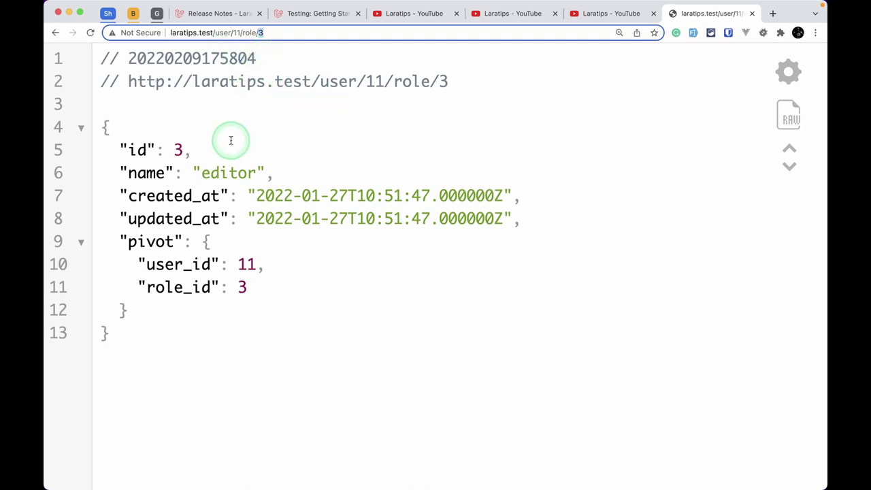
key("ctrl+Right")
key("ctrl+Right")
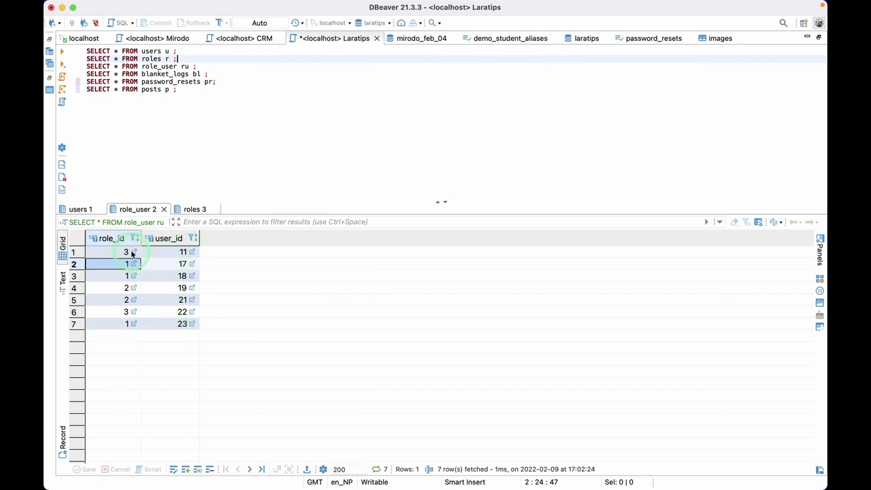
key("ctrl+Left")
key("ctrl+Left")
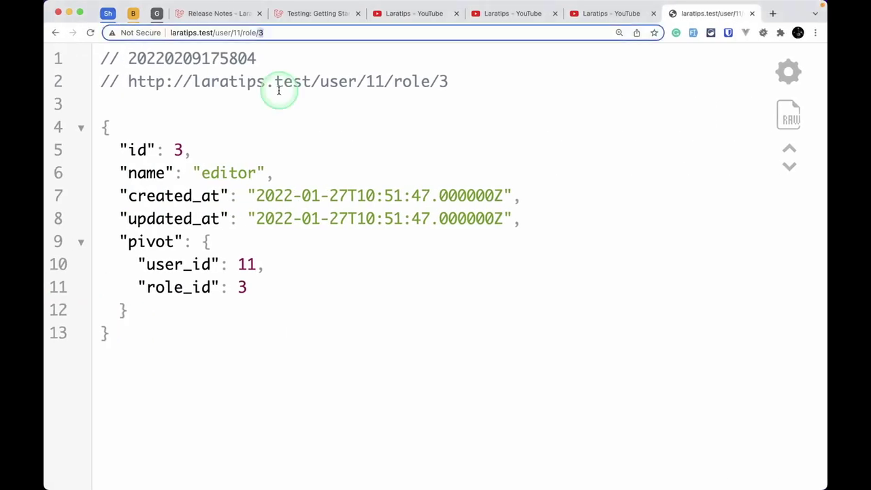
key("BackSpace")
type("1")
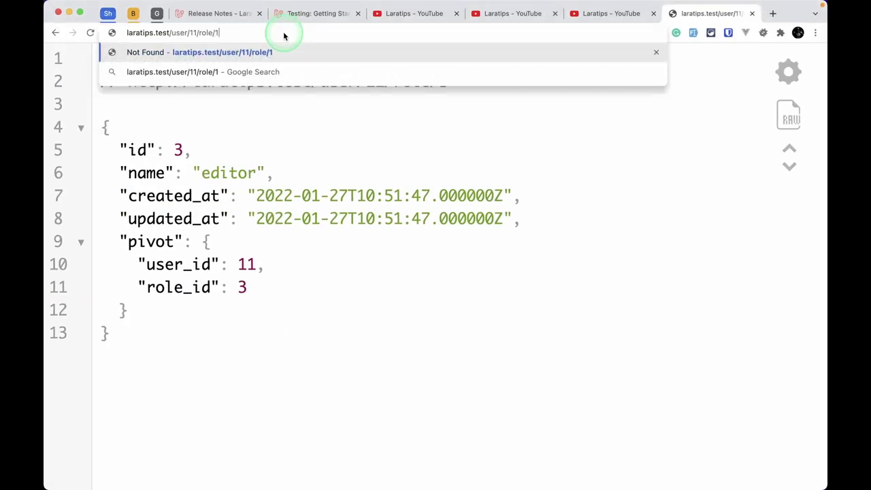
key("Return")
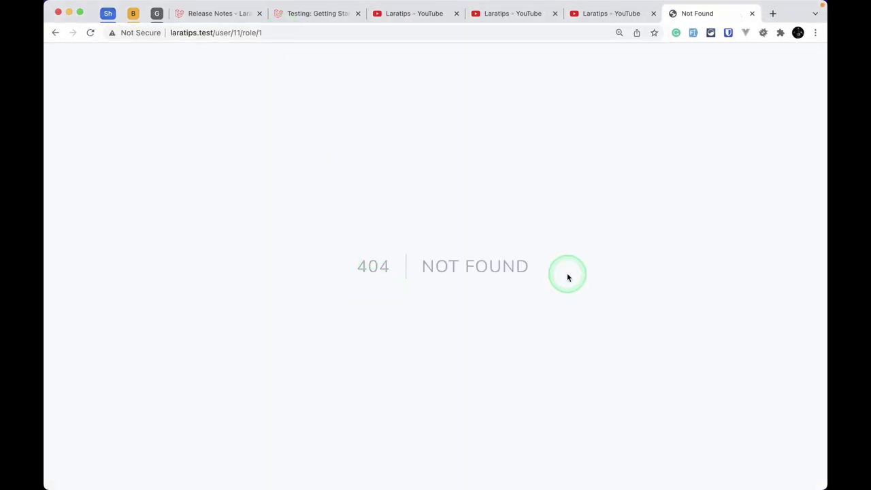
Step: Glance at the Forced Scoping Of Route Bindings section, and in web.php remove the id key so the URI reads user/{user}/role/{role}
left_click(222, 14)
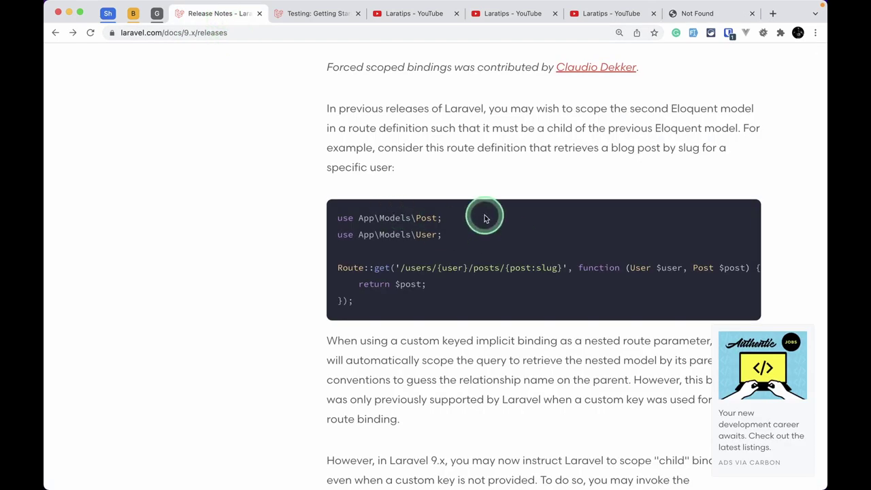
scroll(409, 116, "up", 2)
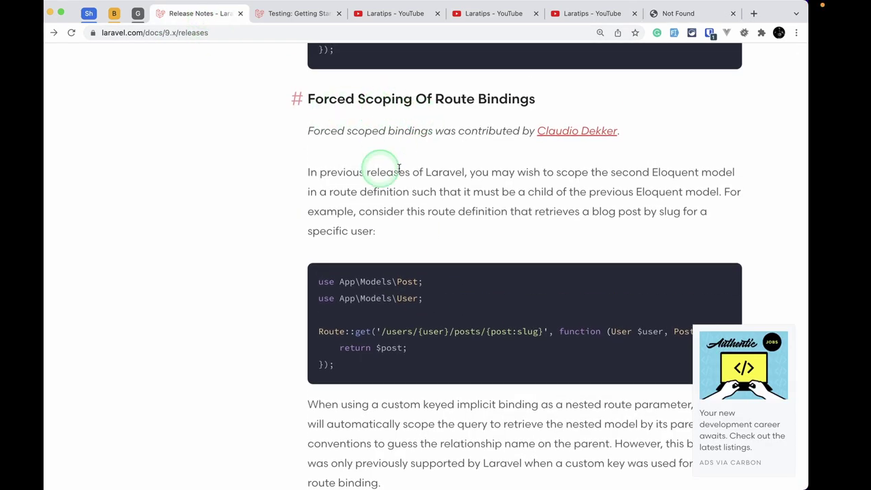
key("super+Tab")
key("super+p")
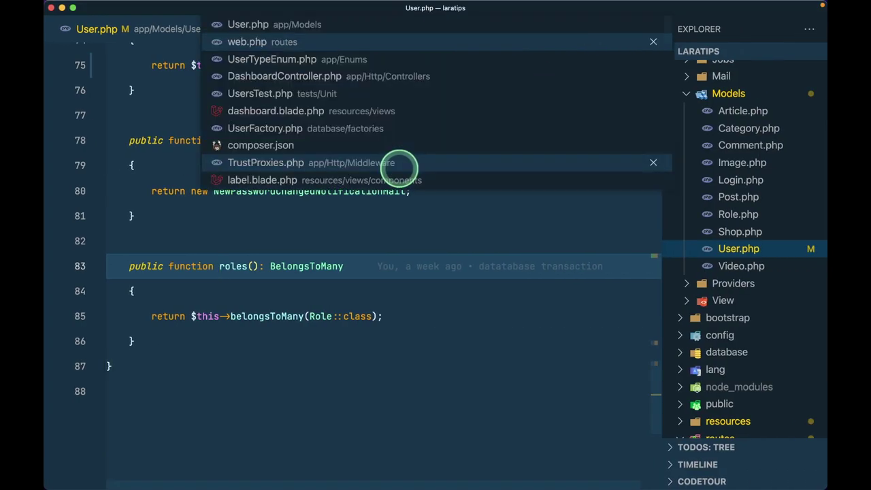
key("Return")
key("BackSpace")
key("BackSpace")
key("BackSpace")
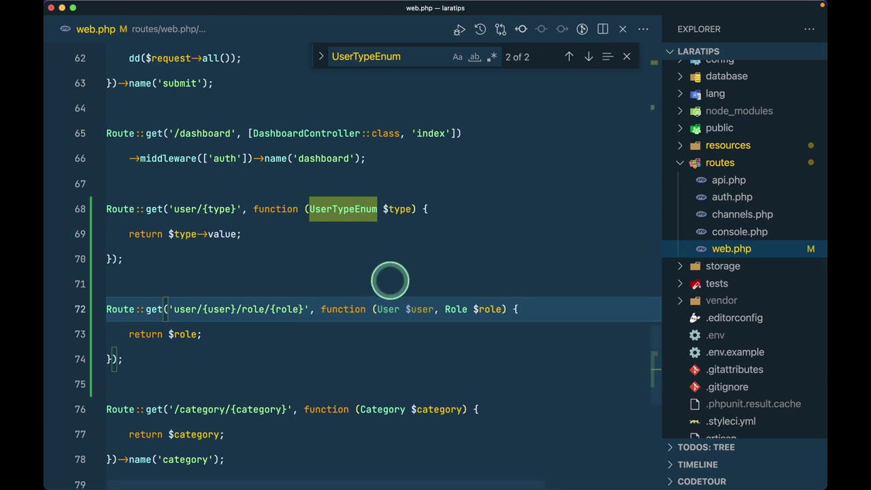
Step: Switch to Chrome and reload laratips.test/user/11/role/1 to test the route without the custom key
key("super+Tab")
left_click(694, 13)
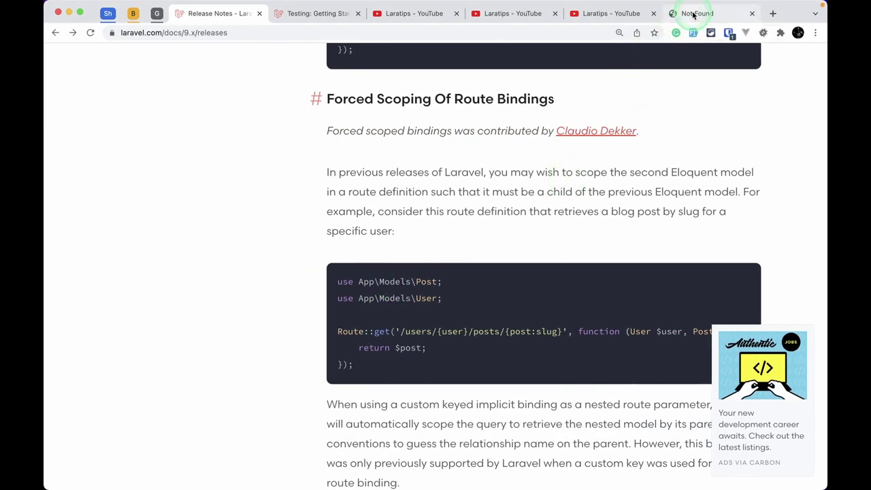
key("super+r")
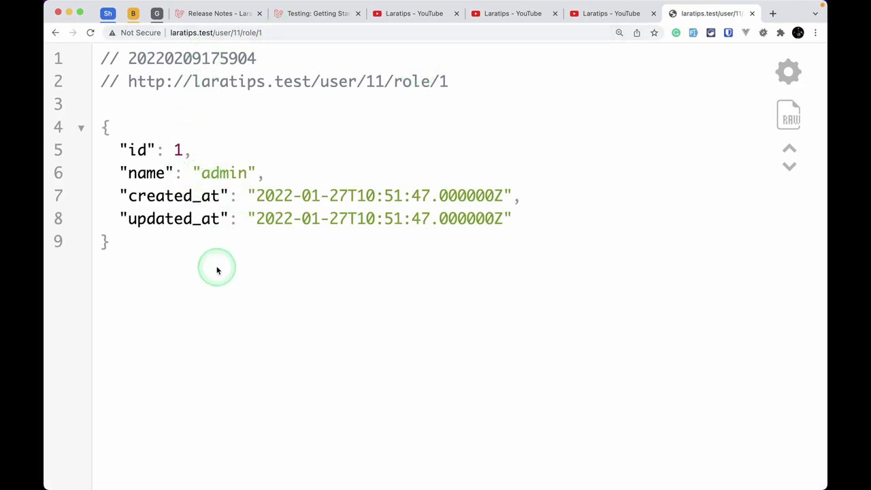
Step: Copy the scopeBindings method name from the release notes and chain ->scopeBindings() onto the user/{user}/role/{role} route in web.php
left_click(228, 14)
scroll(277, 199, "down", 5)
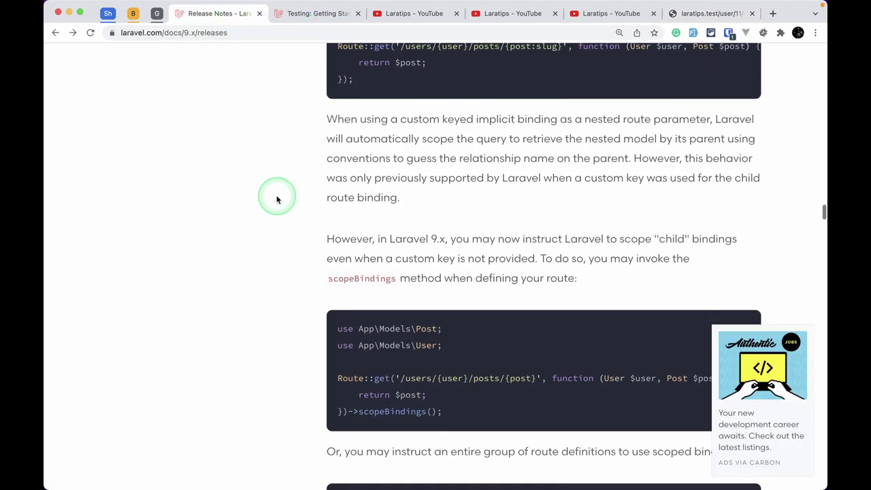
double_click(393, 374)
key("super+c")
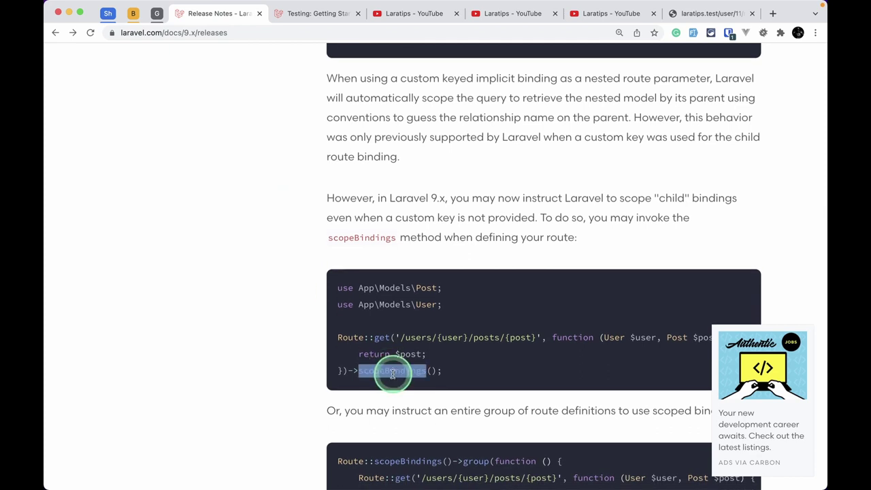
key("ctrl+Right")
left_click(166, 363)
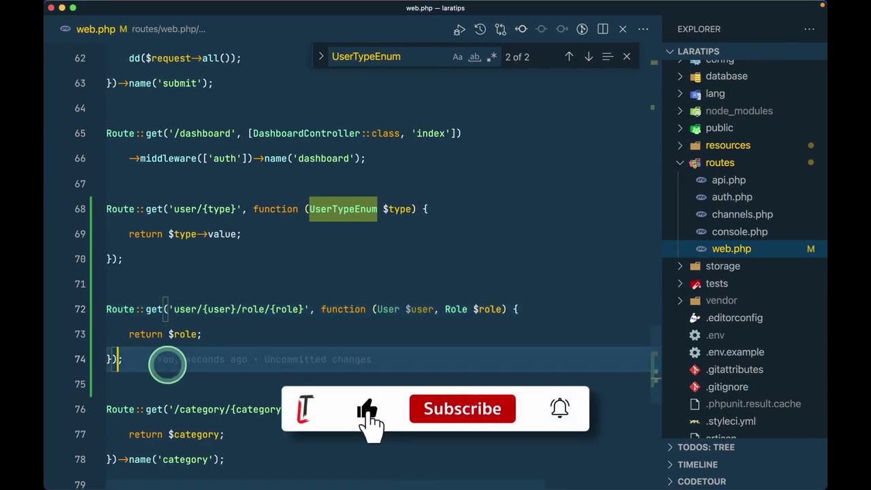
type("->")
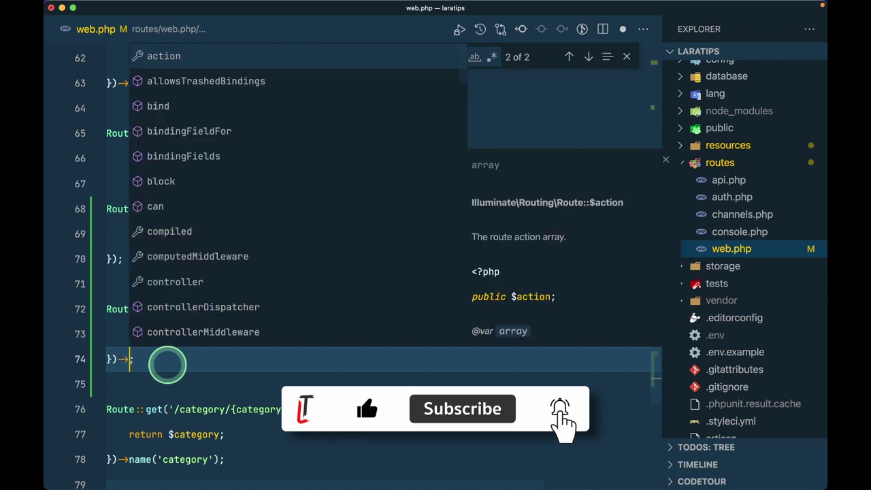
key("super+v")
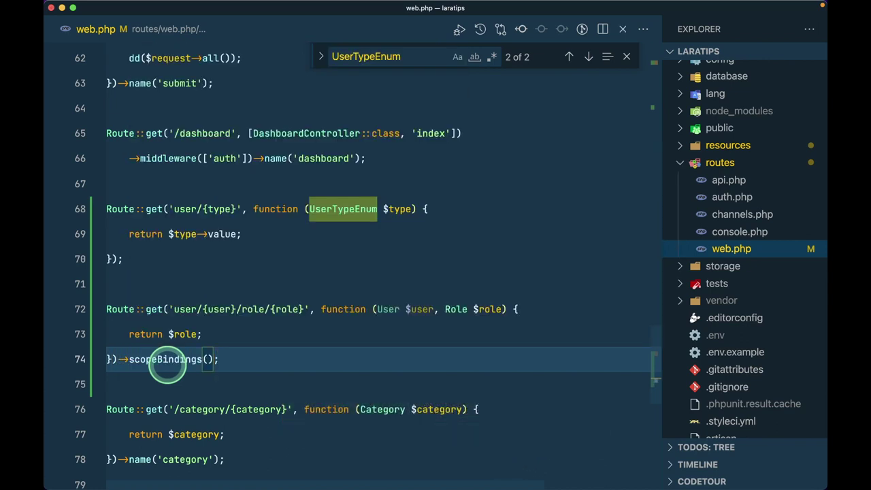
Step: Return to Chrome and reload laratips.test/user/11/role/1 to test the scoped route binding
key("ctrl+Left")
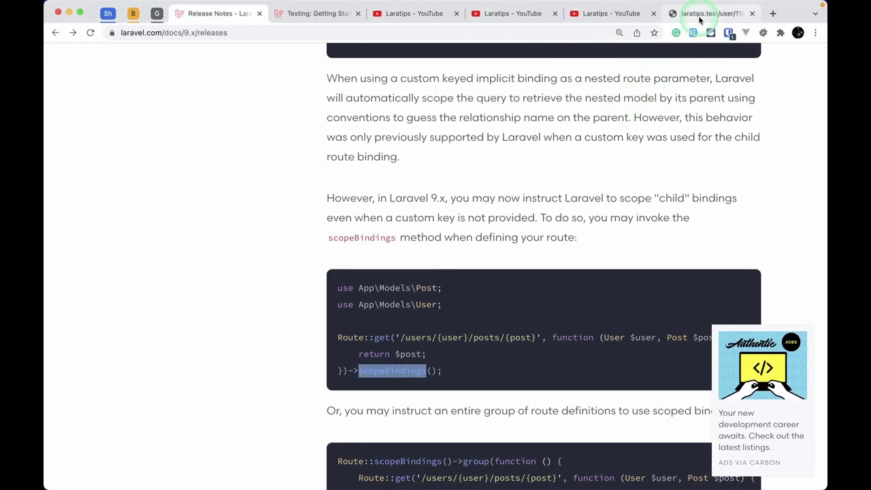
left_click(701, 13)
left_click(513, 105)
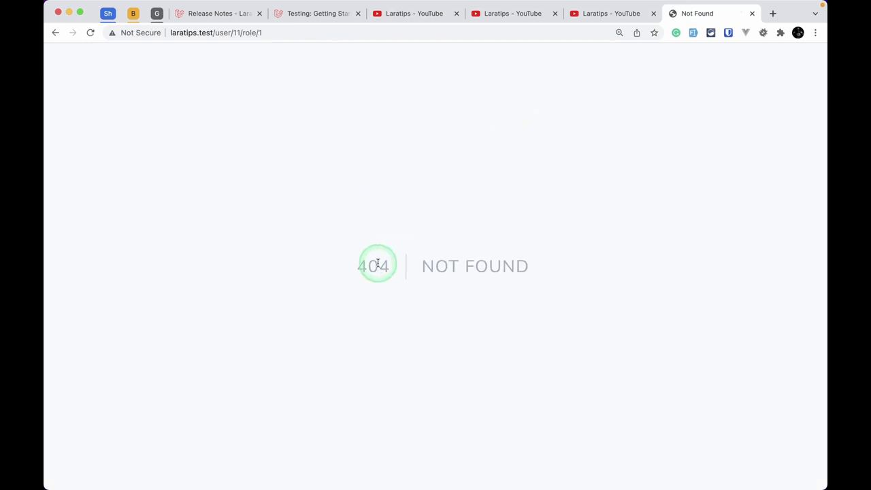
Step: Load laratips.test/user/11/role/3 with scoped bindings enabled and examine the returned role JSON
left_click(363, 30)
key("Right")
key("BackSpace")
type("3")
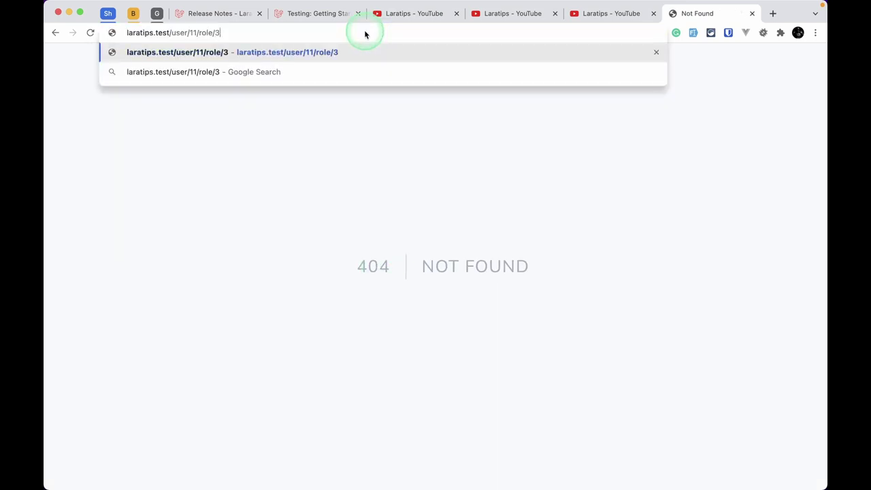
key("Return")
left_click_drag(127, 313, 86, 147)
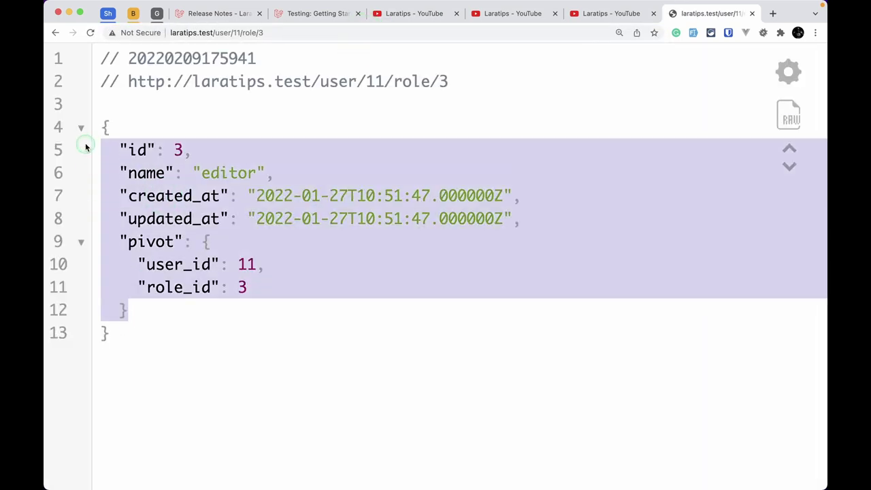
Step: Return to the release notes and examine the example that applies scopeBindings() to a whole route group
left_click(214, 14)
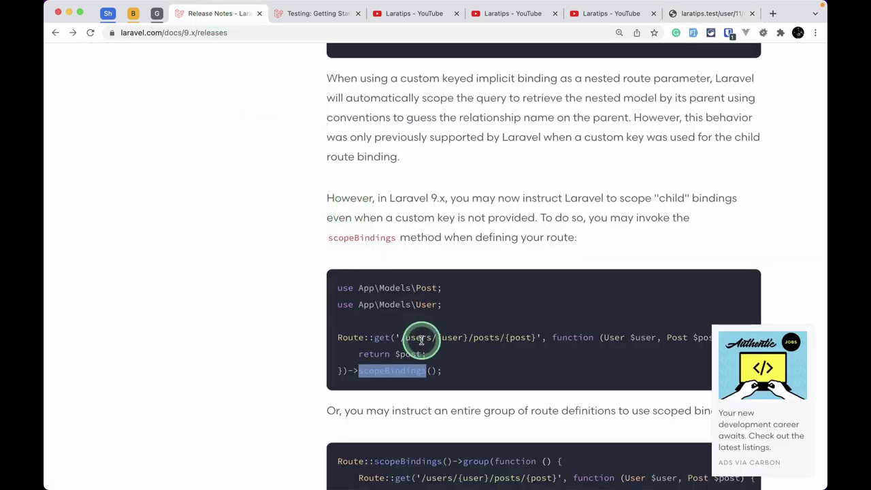
scroll(417, 340, "down", 2)
scroll(408, 333, "down", 3)
left_click(376, 346)
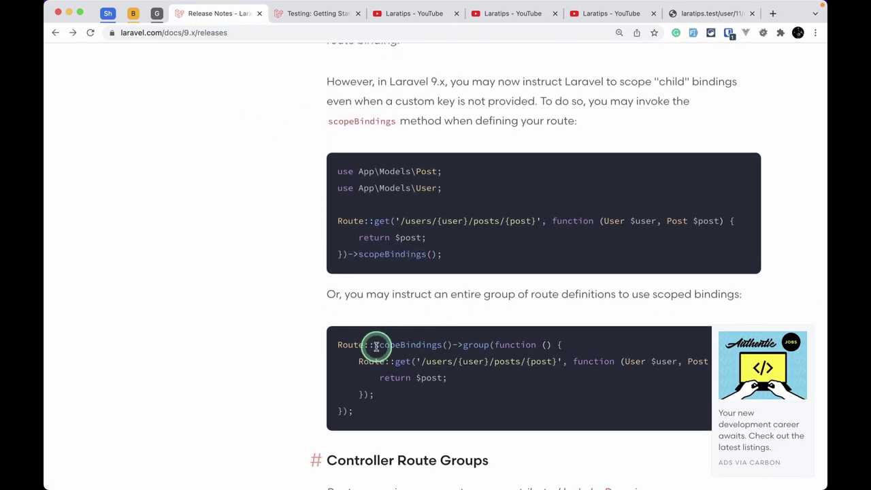
left_click_drag(375, 345, 464, 340)
scroll(442, 329, "down", 1)
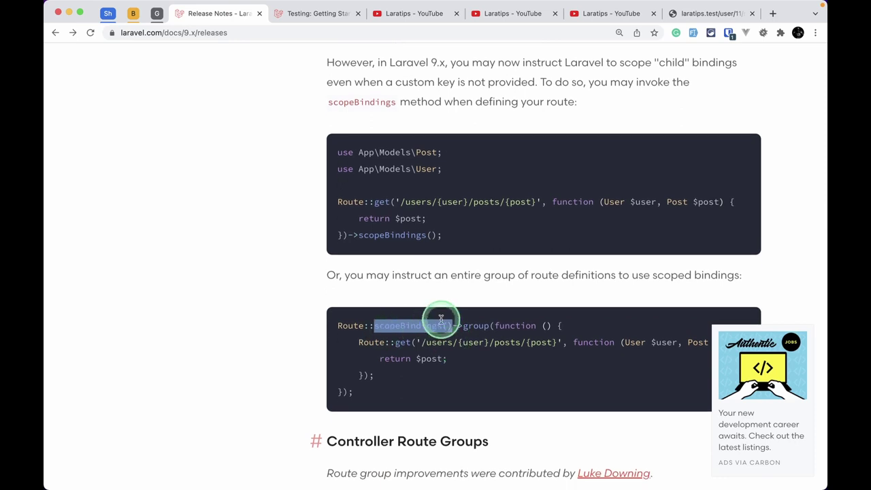
scroll(402, 335, "down", 2)
left_click(358, 311)
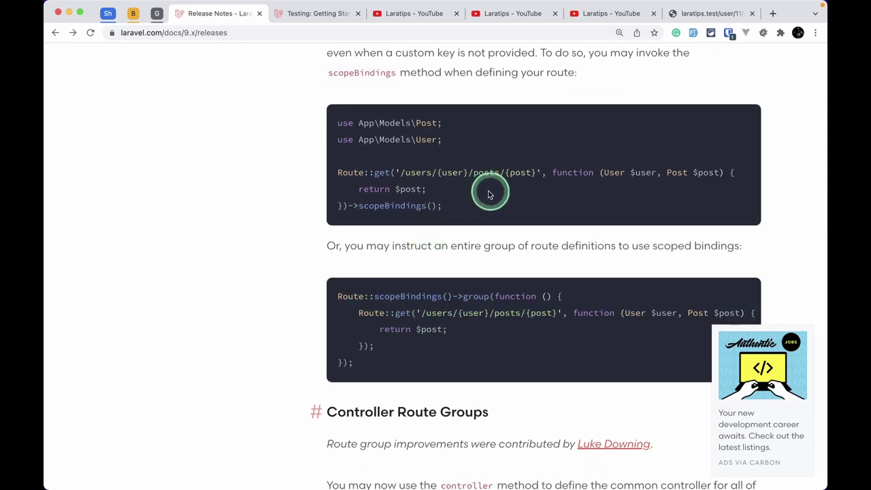
scroll(486, 194, "up", 1)
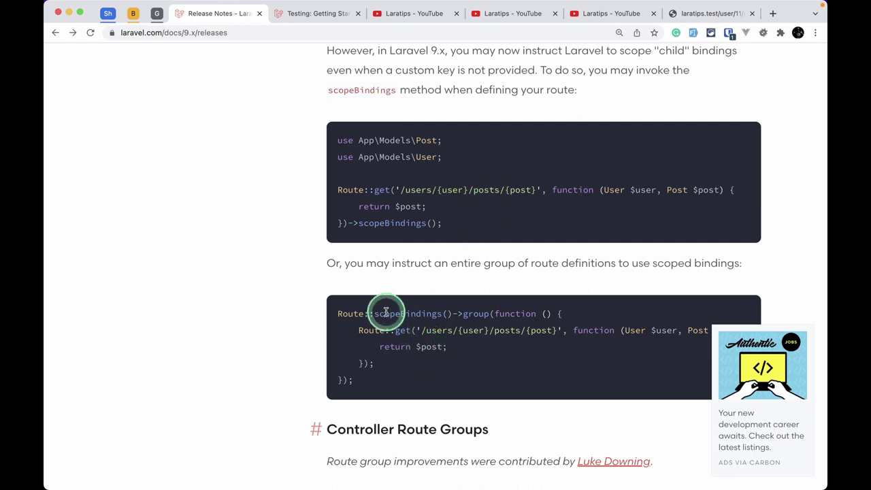
Step: Read the Controller Route Groups section, glancing at the Laratips YouTube video list, and continue to Full Text Indexes / Where Clauses
scroll(415, 321, "down", 10)
scroll(402, 285, "down", 2)
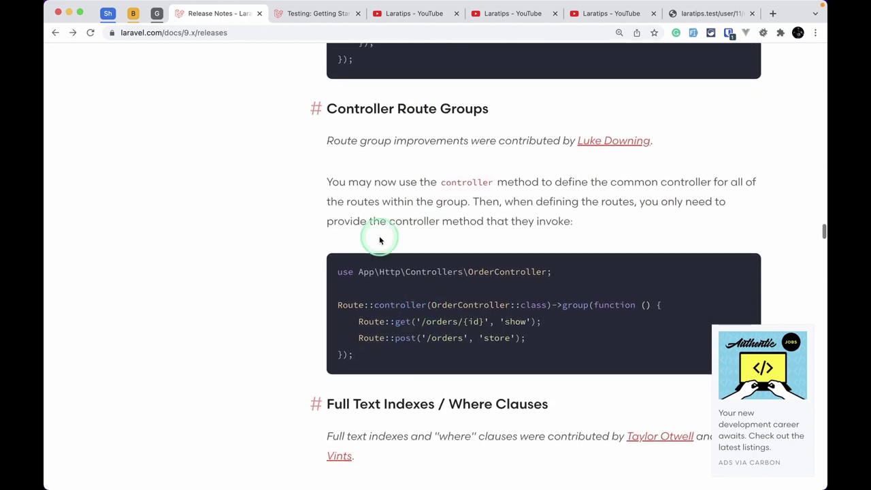
scroll(432, 292, "down", 1)
scroll(425, 299, "down", 1)
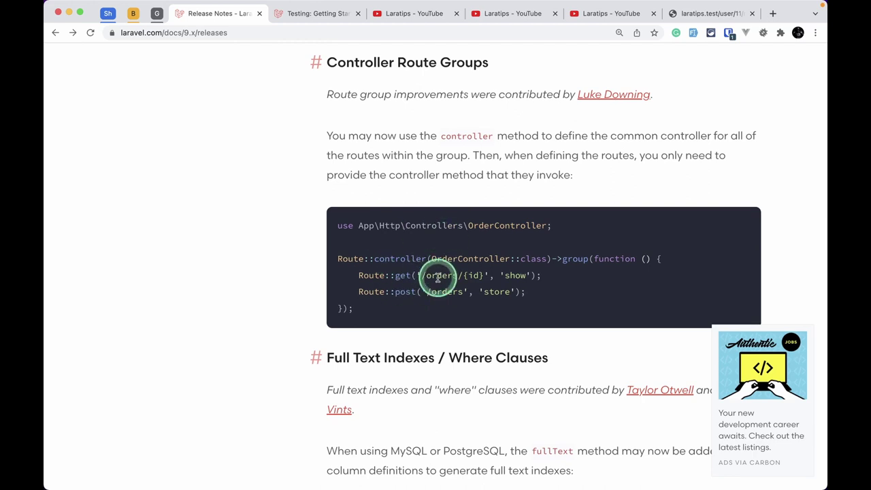
left_click(511, 14)
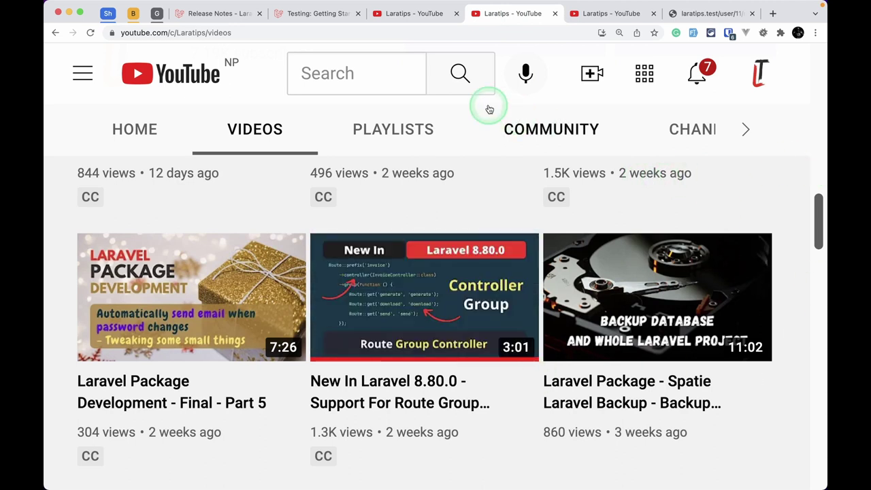
left_click(219, 15)
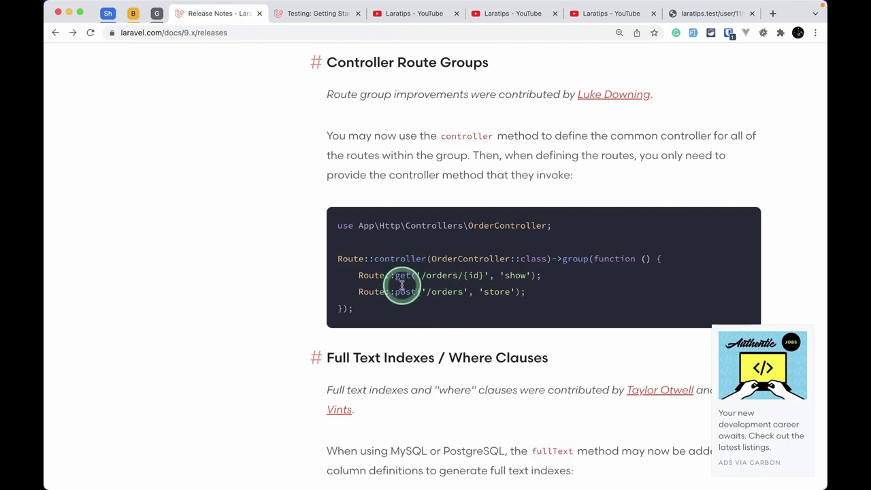
left_click_drag(400, 259, 511, 258)
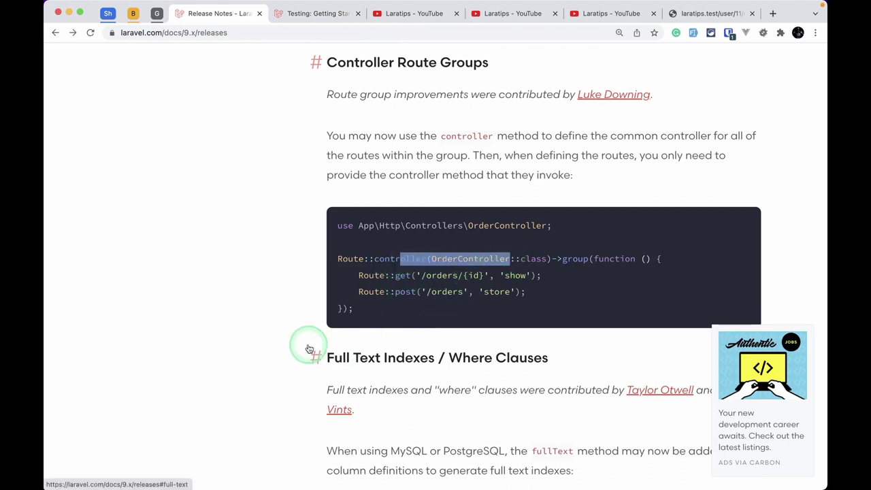
scroll(306, 346, "down", 3)
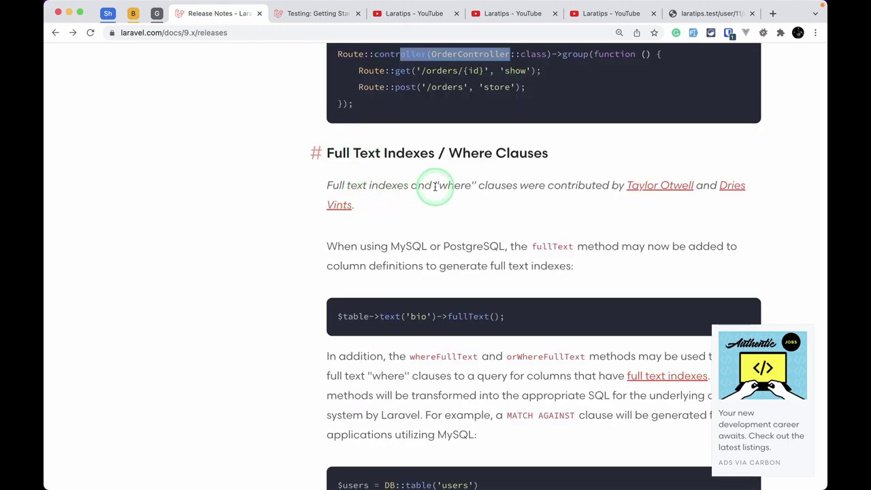
Step: Read the Full Text Indexes / Where Clauses section, glancing at the New In Laravel 8.79.0 video in the Laratips YouTube list
scroll(578, 197, "down", 1)
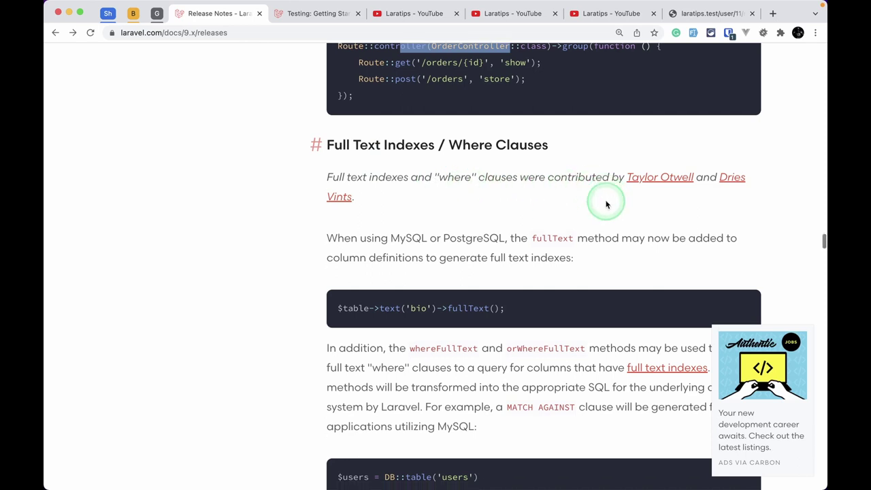
left_click(596, 14)
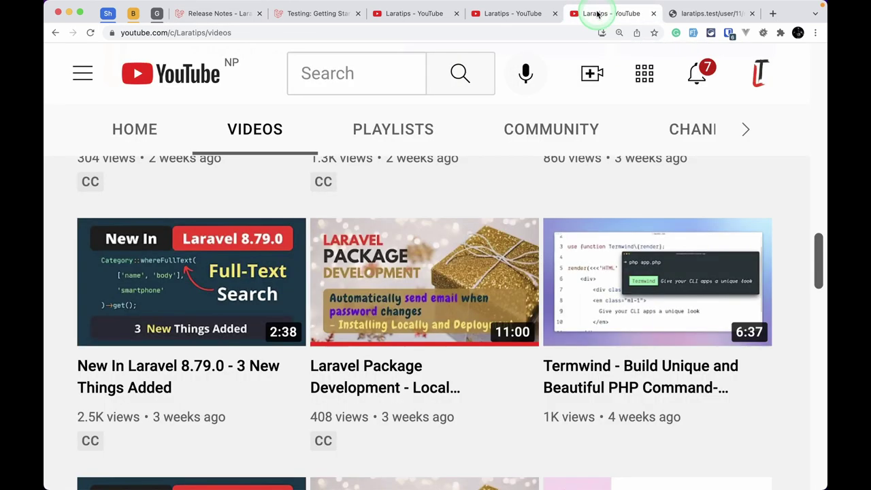
mouse_move(282, 238)
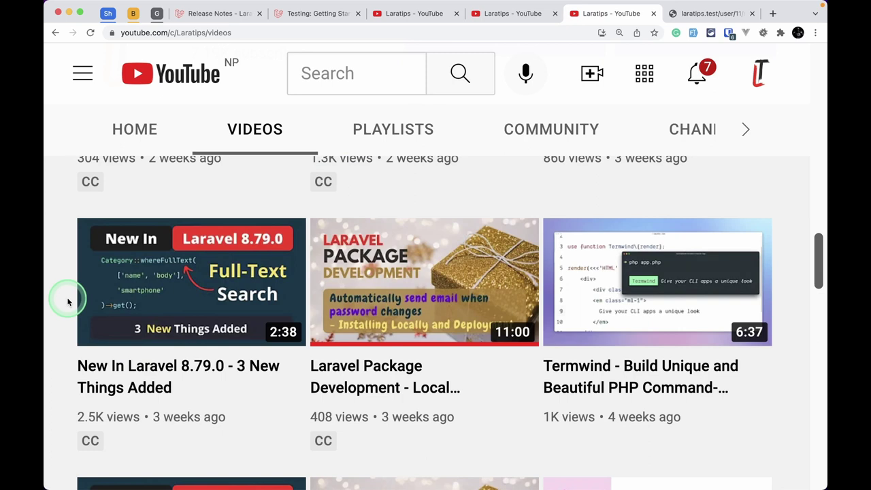
key("super+4")
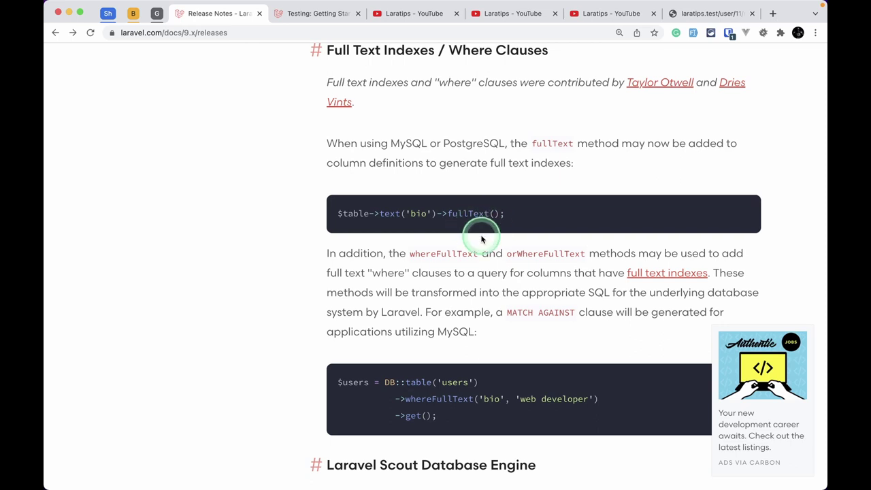
Step: Read the Laravel Scout Database Engine section of the release notes
scroll(291, 297, "down", 5)
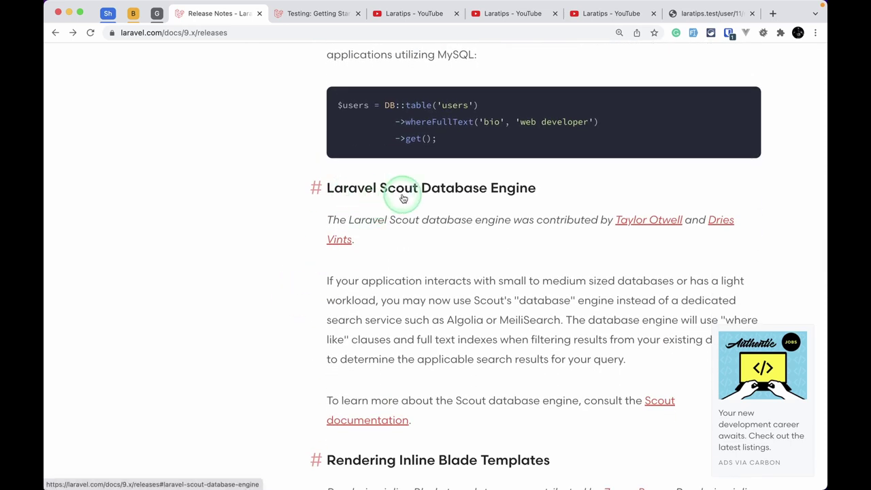
scroll(536, 214, "down", 2)
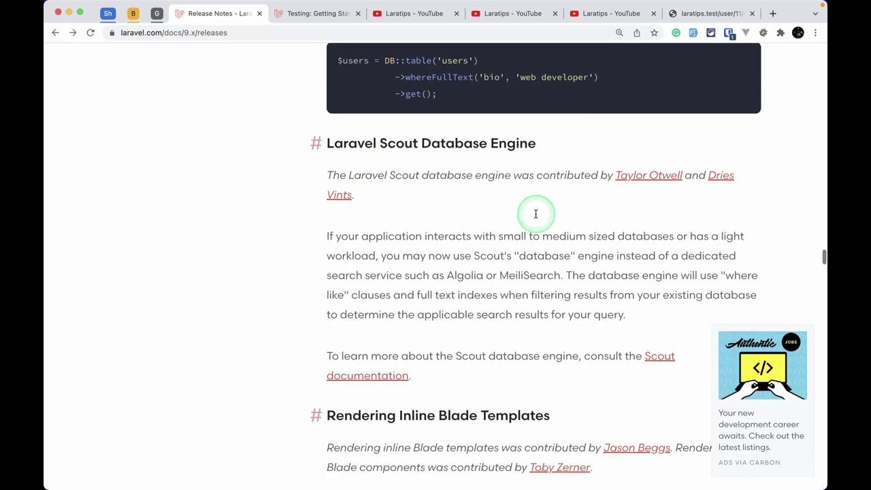
scroll(663, 199, "down", 1)
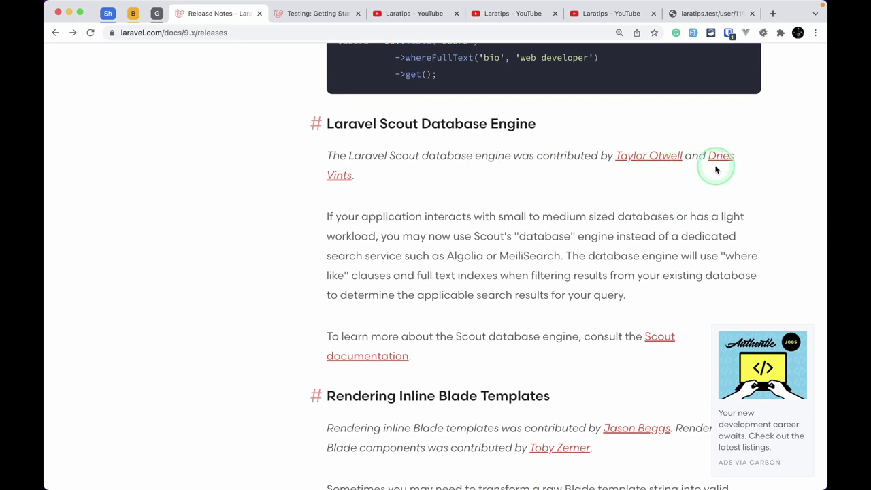
scroll(403, 191, "down", 1)
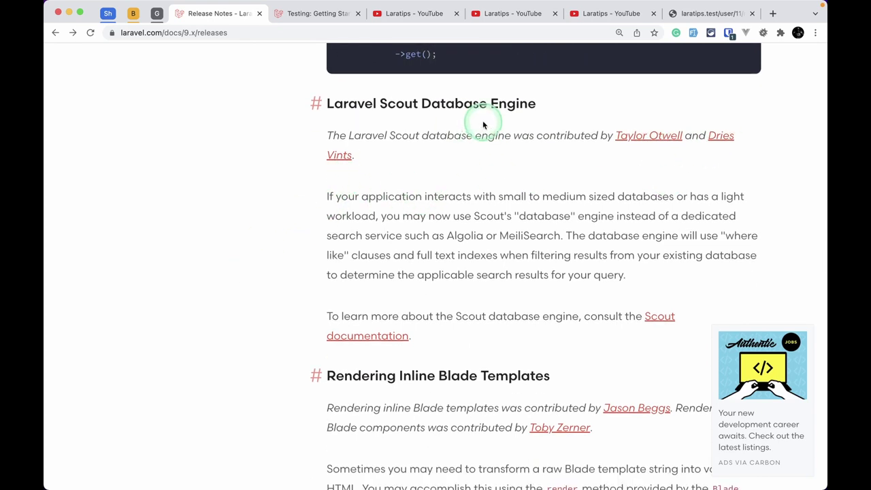
scroll(421, 215, "down", 1)
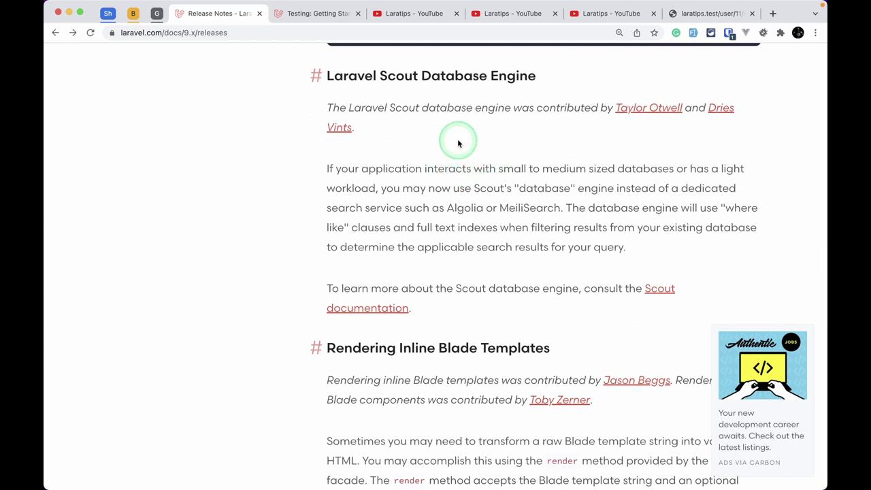
scroll(495, 186, "down", 1)
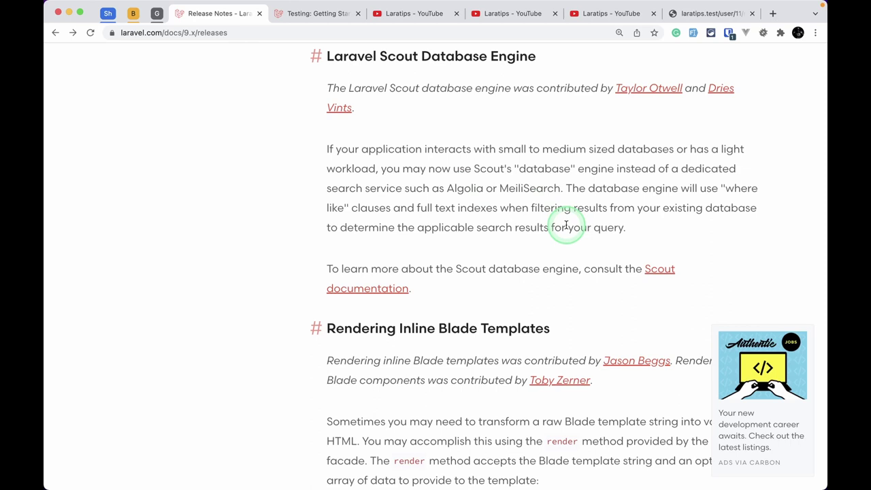
Step: Examine the Blade::render and Blade::renderComponent examples in the Rendering Inline Blade Templates section, highlighting their arguments
scroll(566, 225, "down", 4)
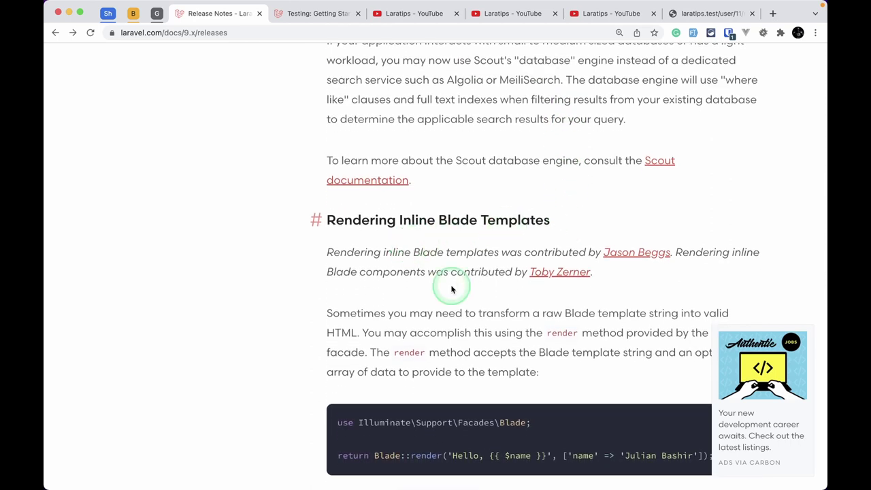
scroll(451, 289, "down", 2)
scroll(468, 235, "down", 5)
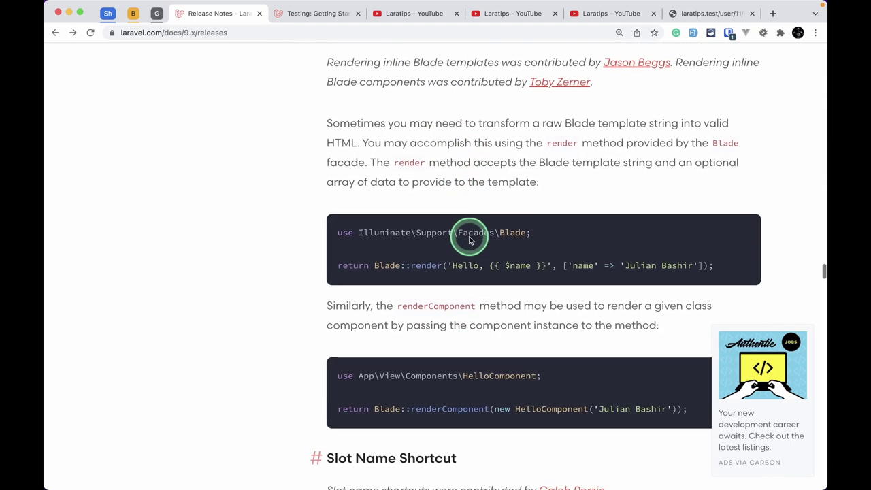
left_click_drag(369, 265, 443, 264)
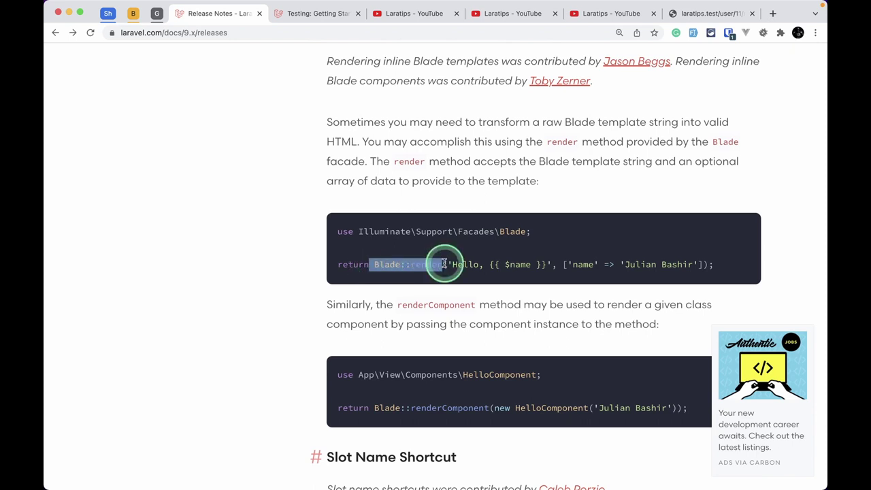
scroll(514, 275, "down", 1)
left_click_drag(337, 248, 674, 250)
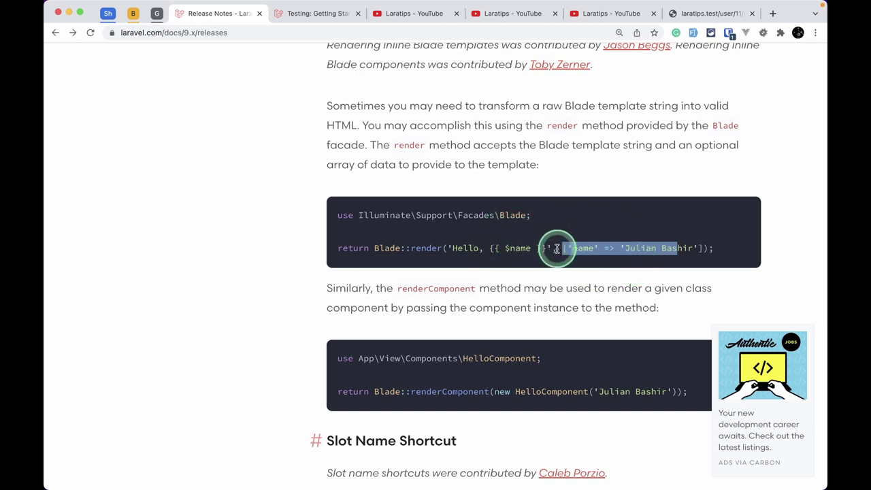
scroll(668, 264, "down", 3)
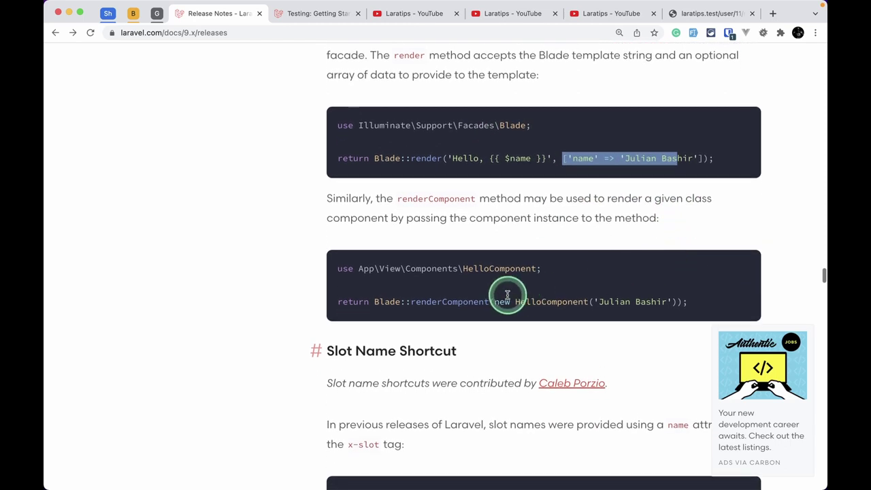
left_click_drag(511, 302, 635, 303)
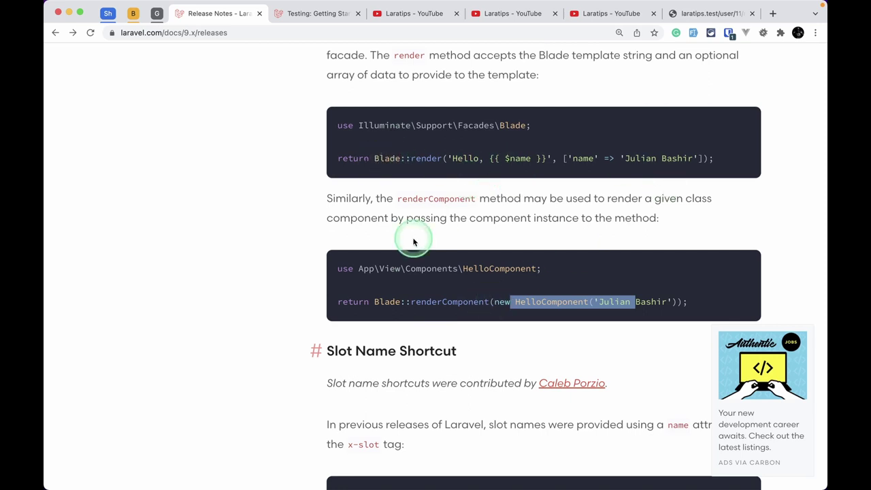
Step: Compare the old x-slot name attribute with the x-slot:title syntax under Slot Name Shortcut, and continue to Checked / Selected Blade Directives
scroll(408, 241, "down", 5)
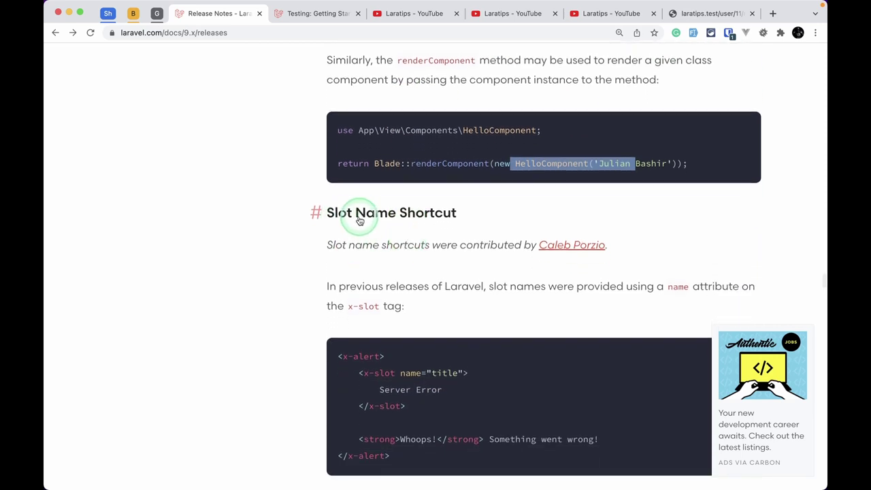
scroll(431, 245, "down", 2)
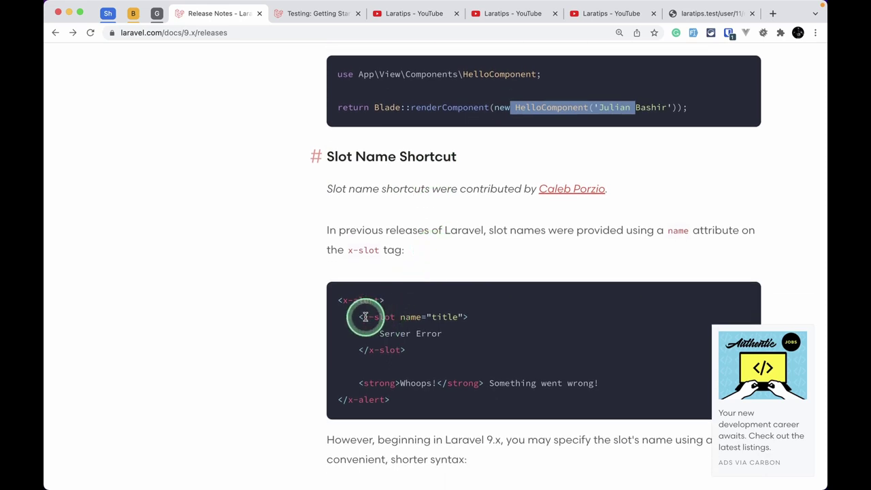
left_click_drag(365, 317, 407, 317)
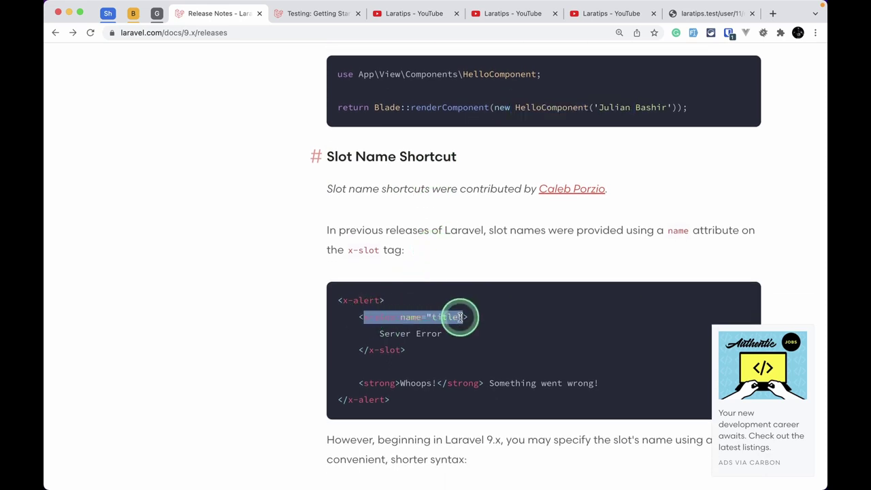
mouse_move(462, 317)
left_mouse_down()
mouse_move(398, 317)
mouse_move(469, 317)
left_mouse_up()
scroll(468, 318, "down", 1)
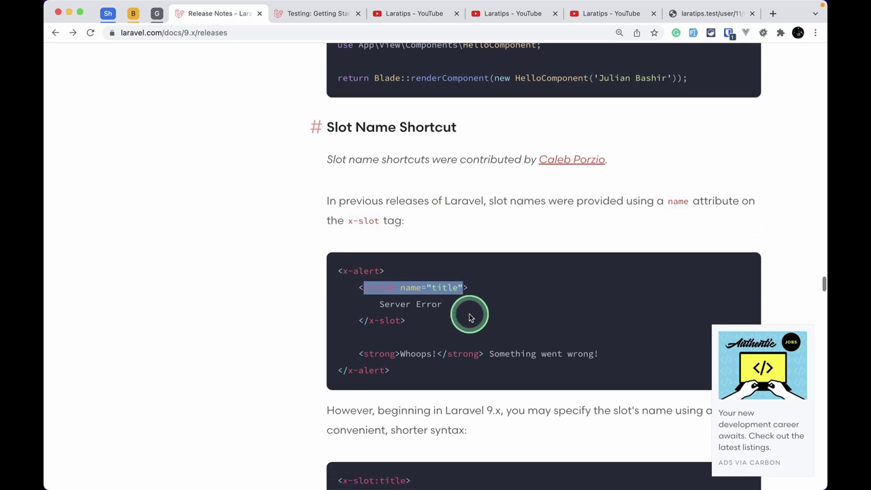
scroll(469, 318, "down", 3)
left_click_drag(344, 366, 405, 368)
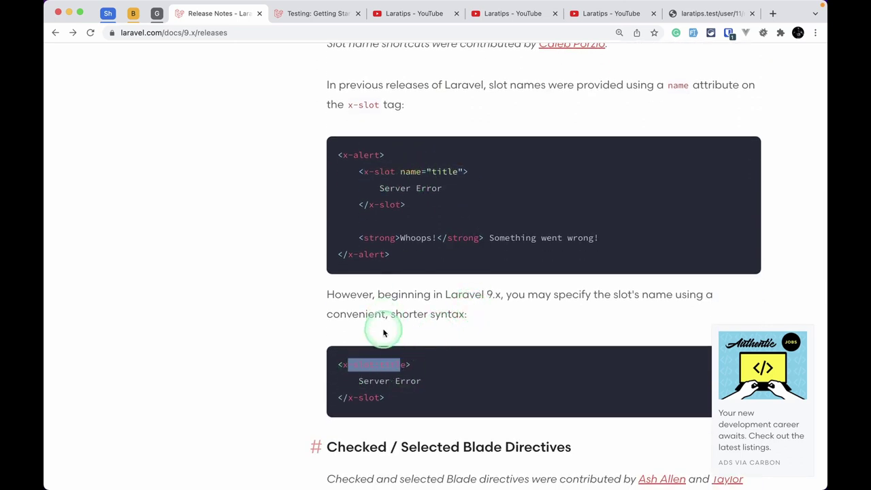
scroll(383, 331, "down", 1)
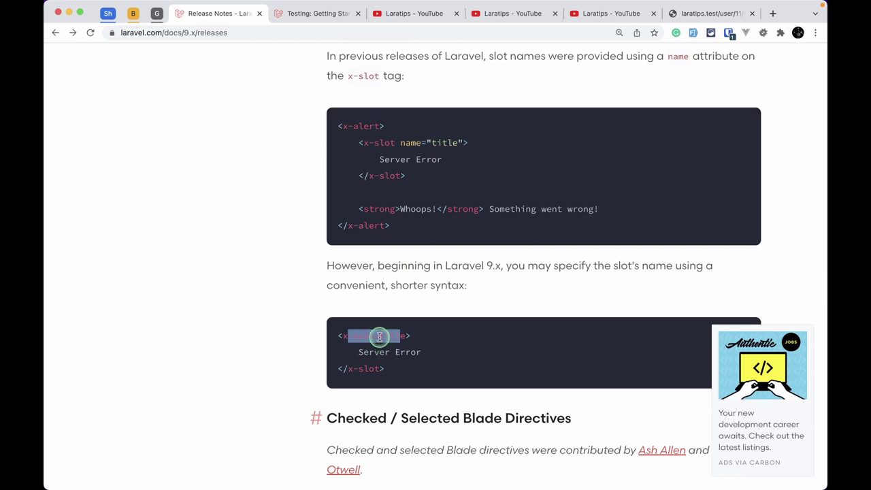
left_click(487, 351)
scroll(488, 352, "down", 5)
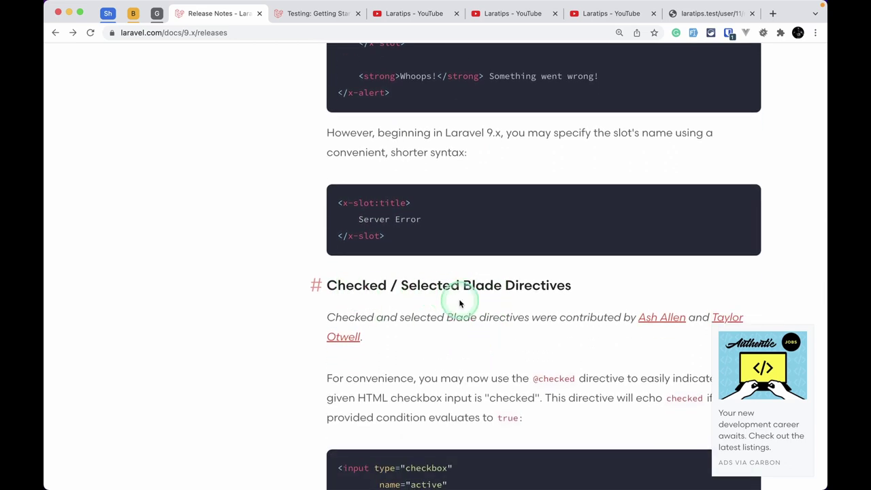
scroll(458, 299, "down", 1)
Step: Switch to VS Code and open dashboard.blade.php from resources/views
key("ctrl+Right")
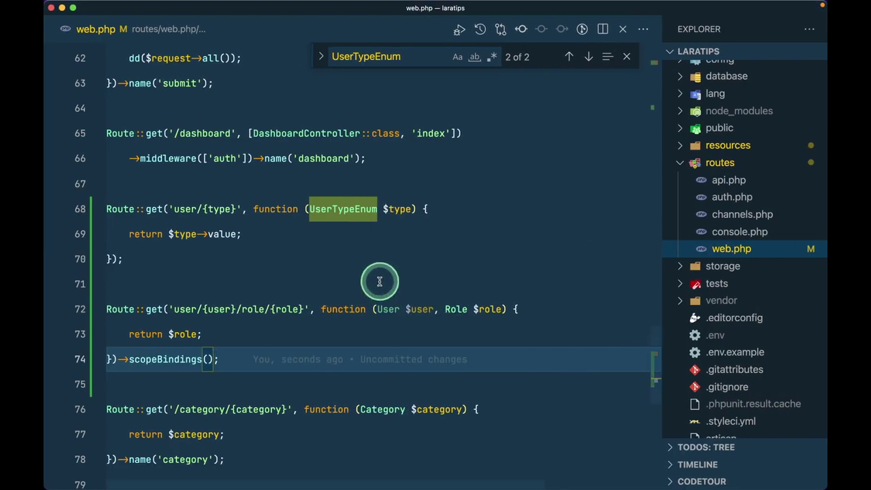
key("super+p")
key("Down")
key("Down")
key("Down")
key("Down")
key("Down")
key("Down")
key("Down")
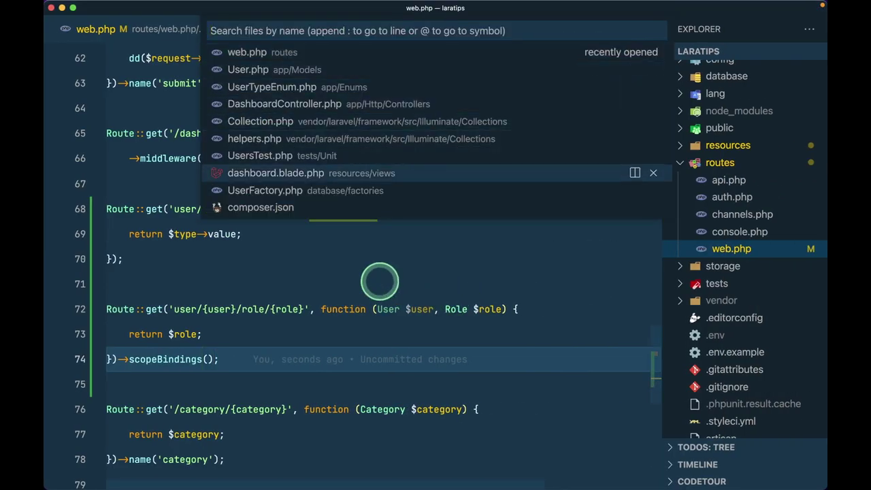
key("Return")
Step: Uncomment the div containing the two current_page radio inputs and examine the Dashboard Page input's ternary checked condition
scroll(379, 281, "up", 2)
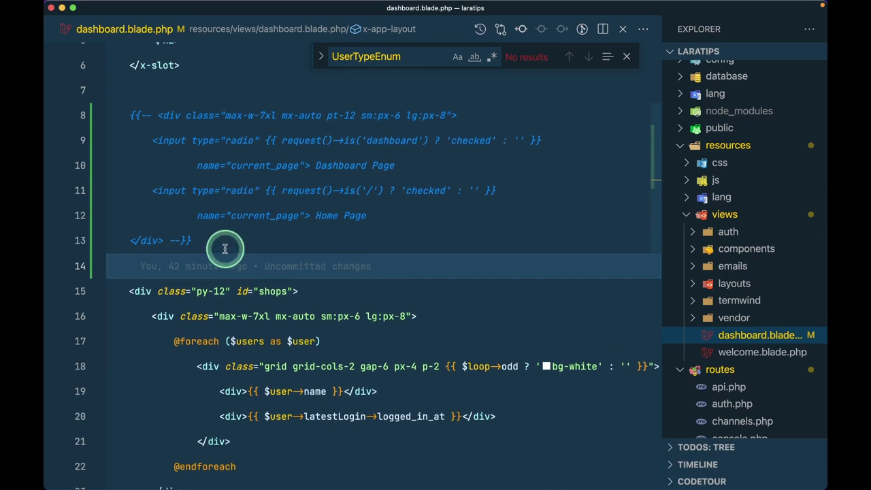
left_click(224, 243)
left_click(175, 121, "shift")
key("super+slash")
left_click(359, 253)
left_click(257, 199)
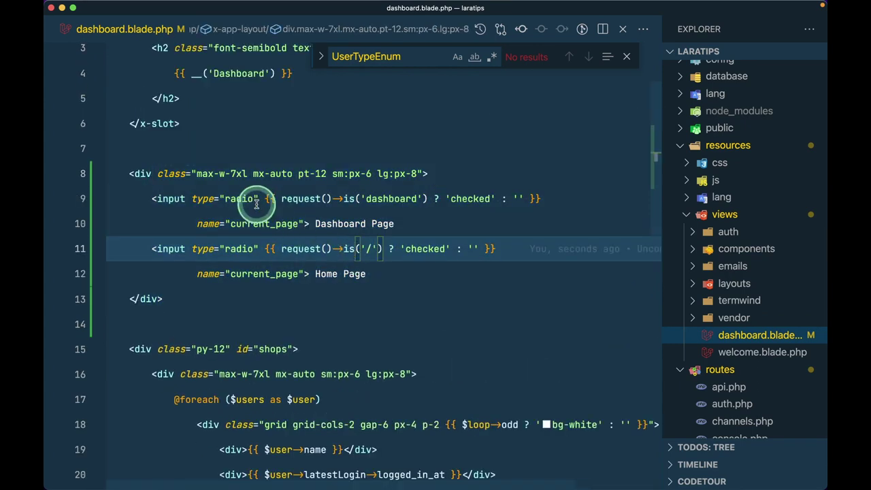
left_click_drag(265, 199, 479, 196)
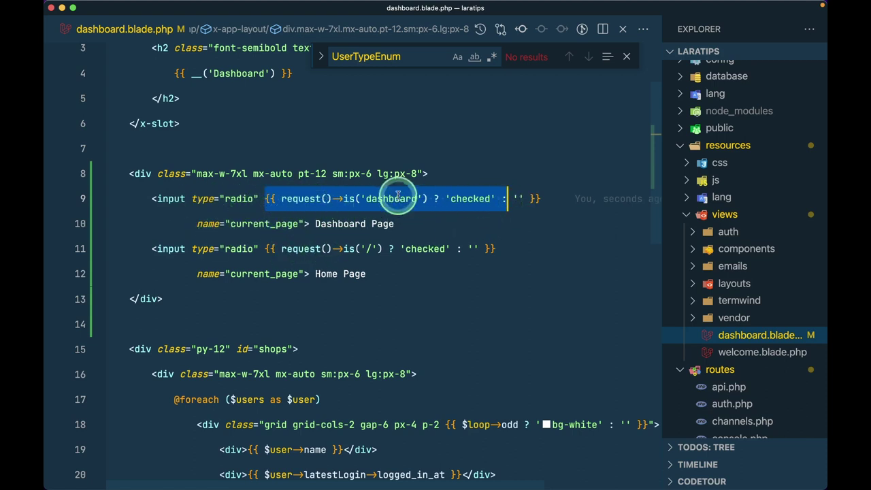
left_click_drag(314, 223, 395, 230)
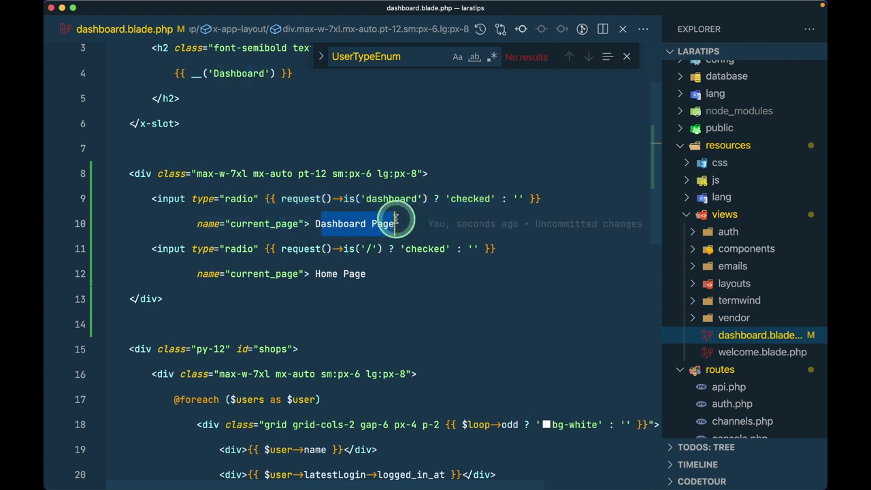
Step: Switch to Chrome and load laratips.test/dashboard in the test page's tab to check the radio inputs
key("super+Tab")
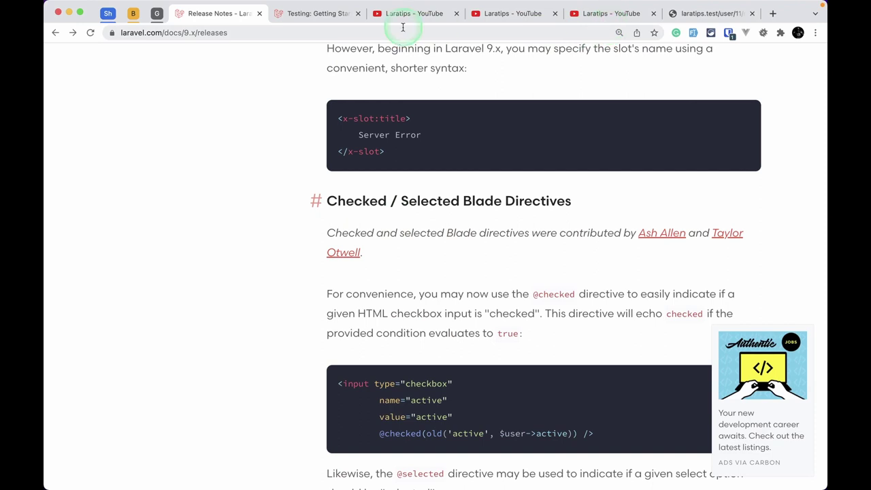
left_click(721, 14)
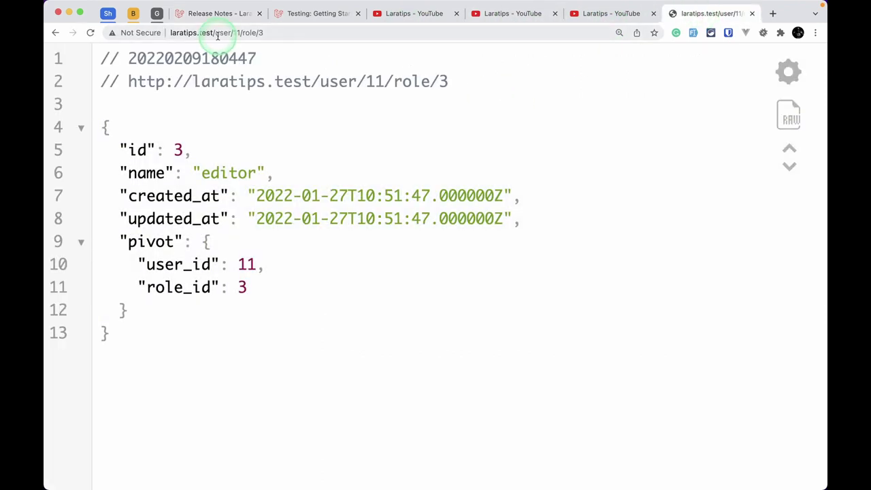
left_click(311, 31)
type("laratips.test/da")
key("Return")
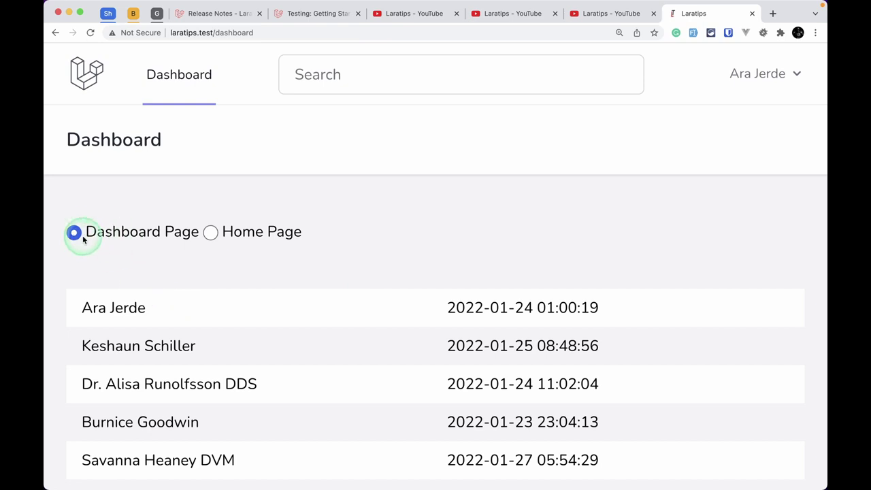
key("super+Tab")
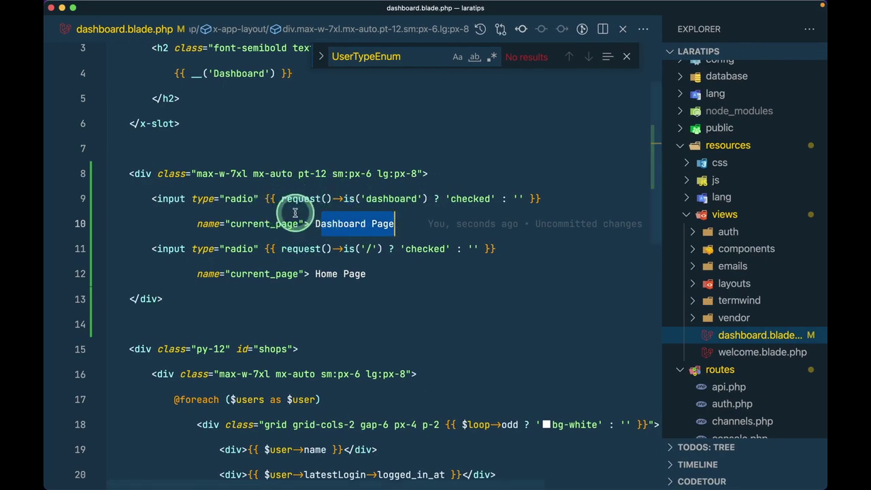
left_click(556, 198)
key("Return")
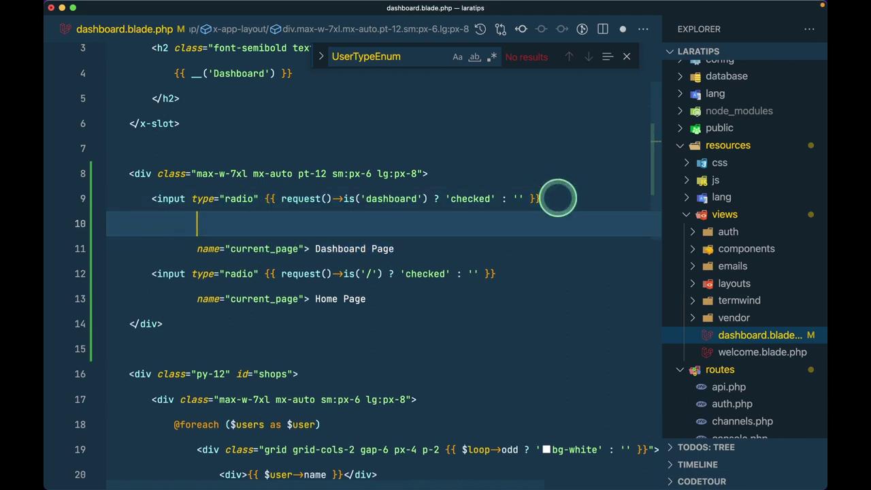
type("@checked()")
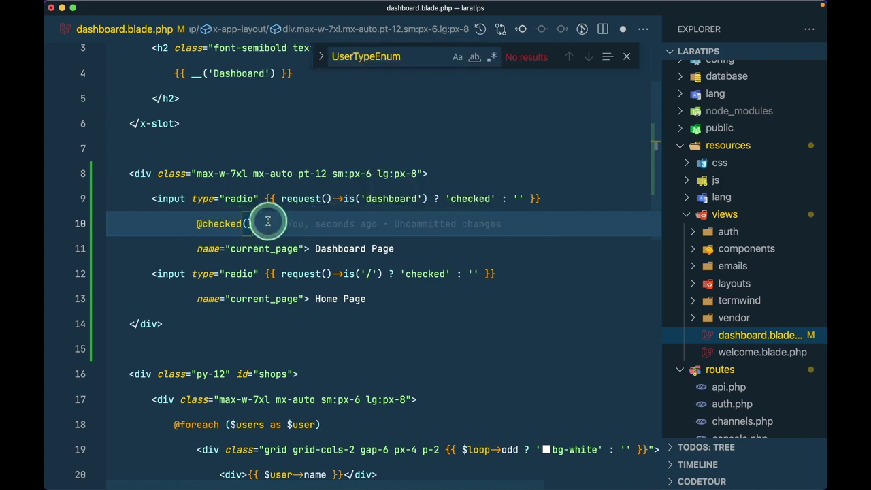
Step: Switch to Chrome and inspect the Dashboard Page and Home Page radio inputs' markup, enlarging the developer tools and comparing their checked attributes
mouse_move(268, 223)
key("ctrl+Left")
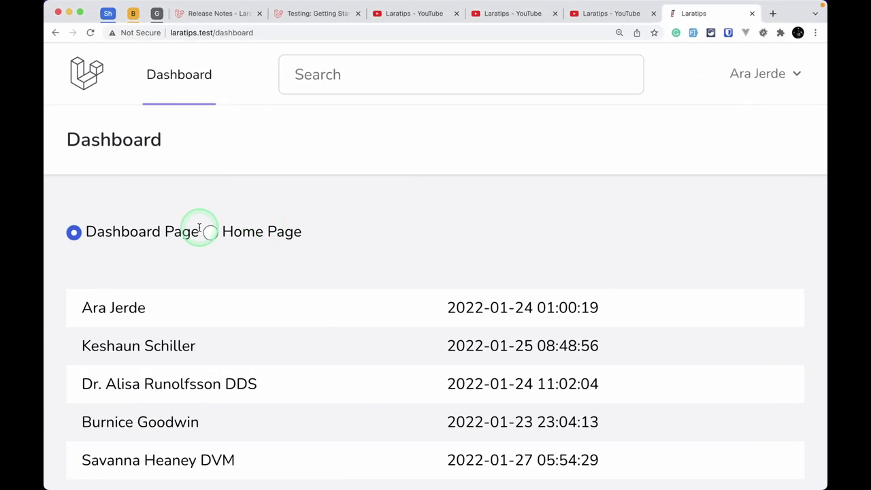
key("super+shift+c")
left_click(136, 232)
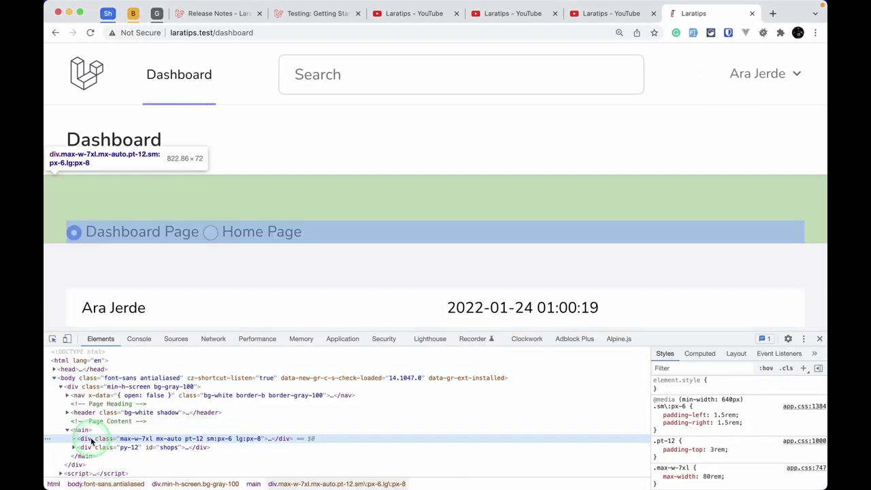
key("Right")
key("Down")
key("Down")
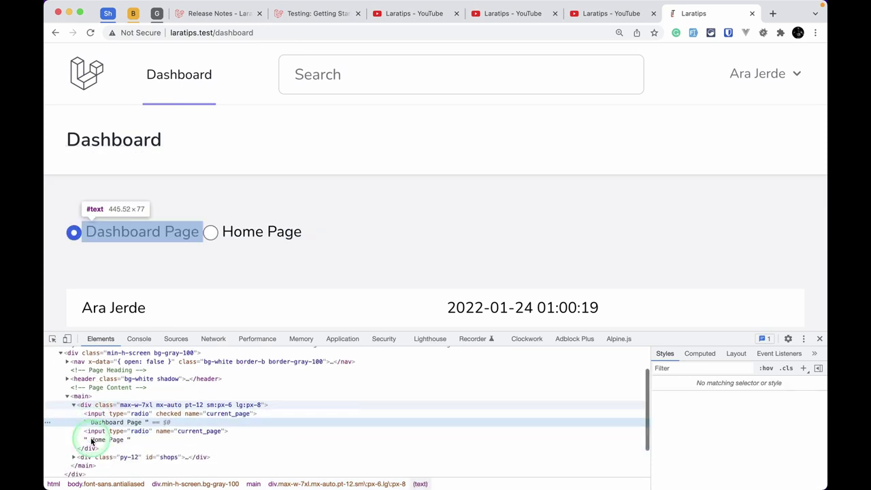
key("super+equal")
key("super+equal")
key("super+equal")
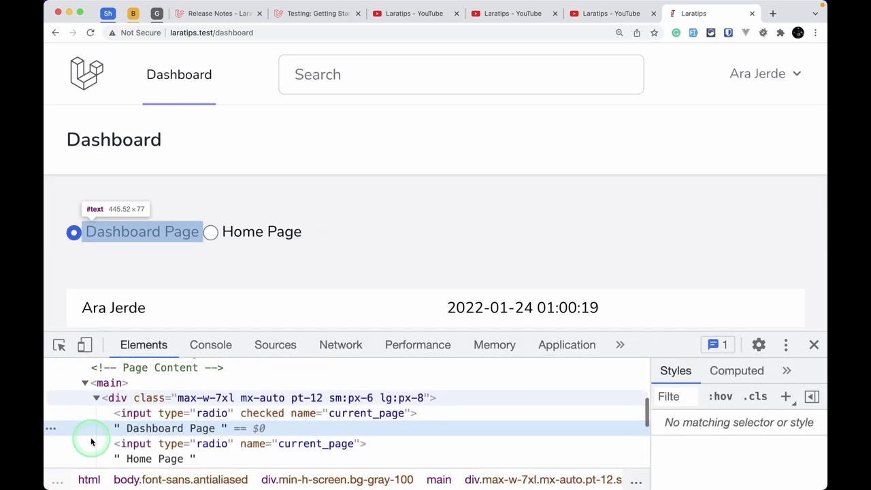
key("Up")
key("ctrl+Right")
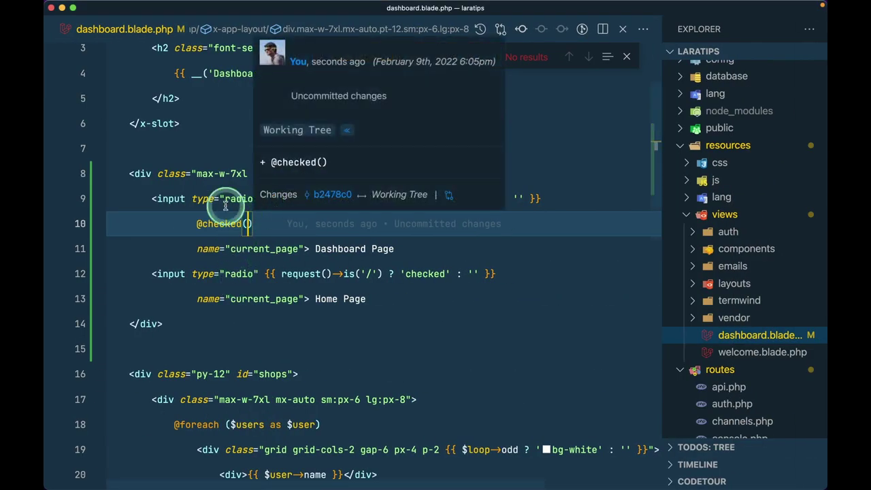
left_click_drag(282, 198, 412, 198)
key("super+c")
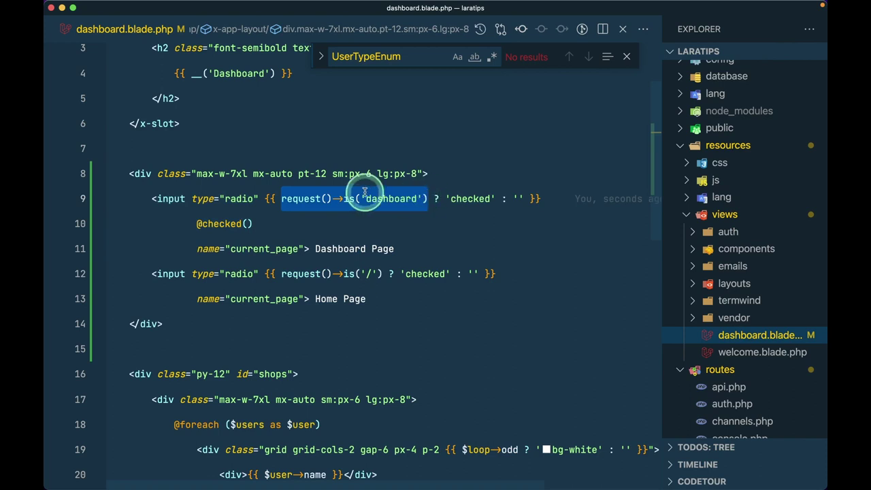
left_click(246, 223)
key("super+v")
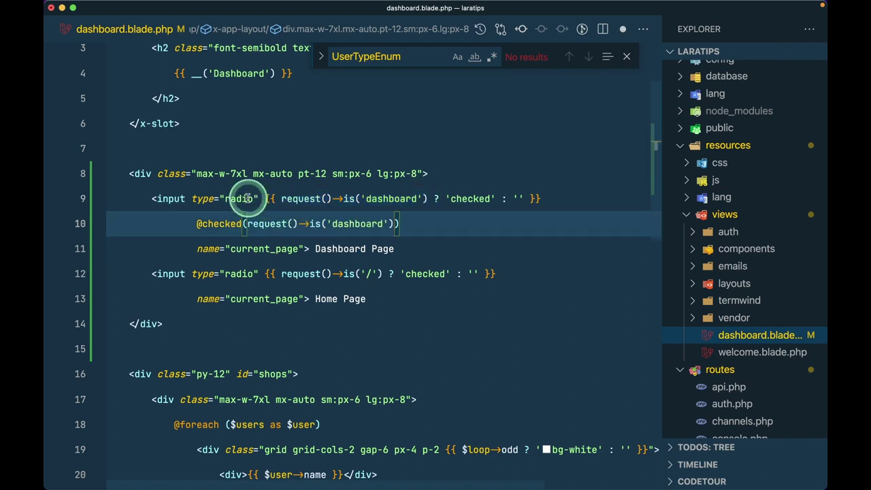
left_click(260, 198)
key("shift+End")
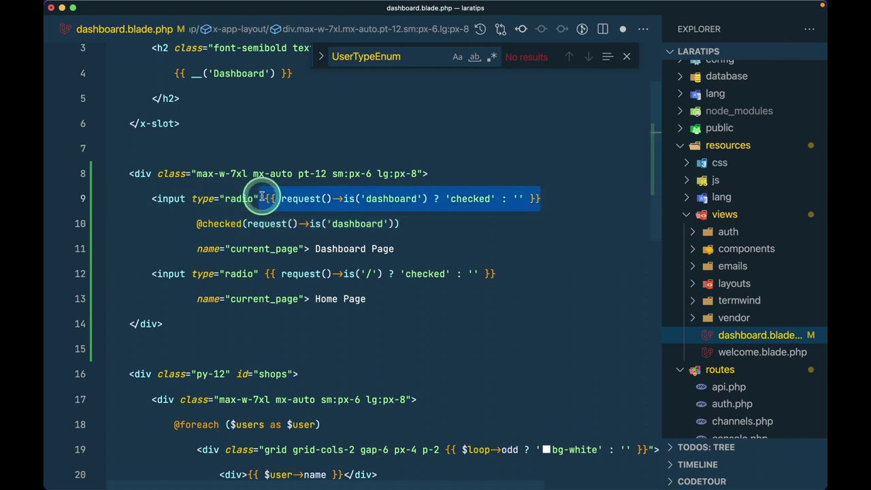
key("BackSpace")
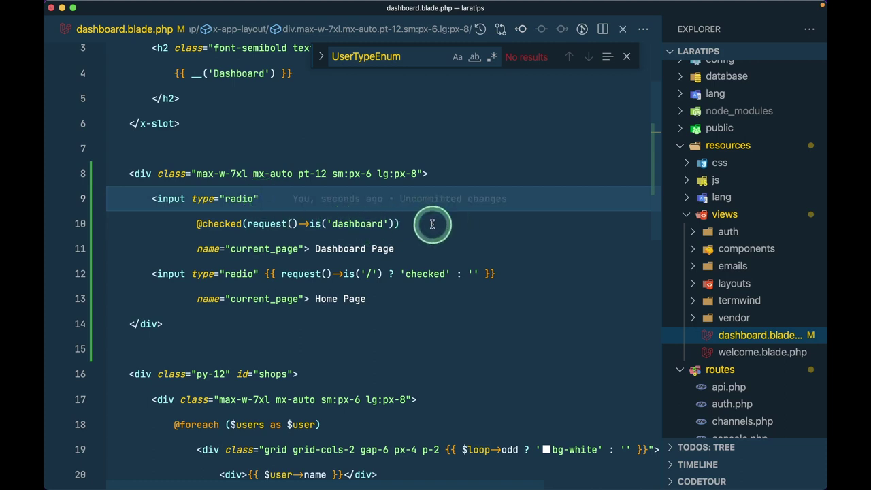
left_click(436, 224)
key("shift+Home")
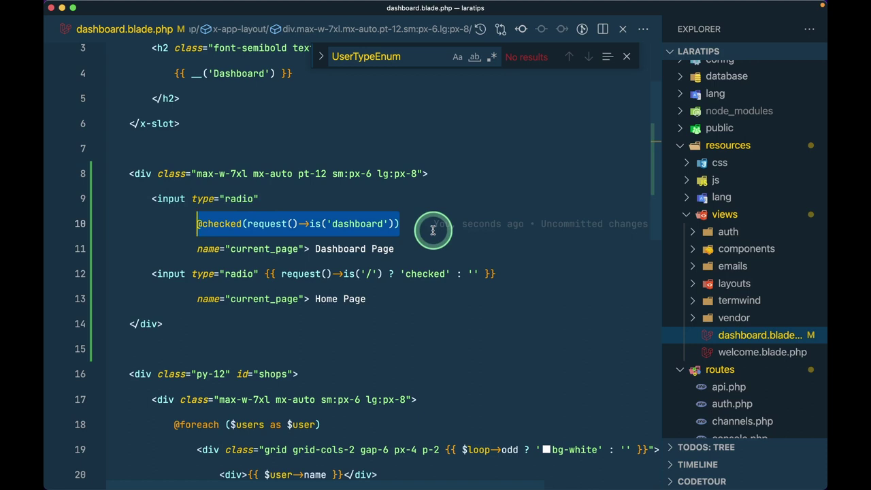
key("super+Tab")
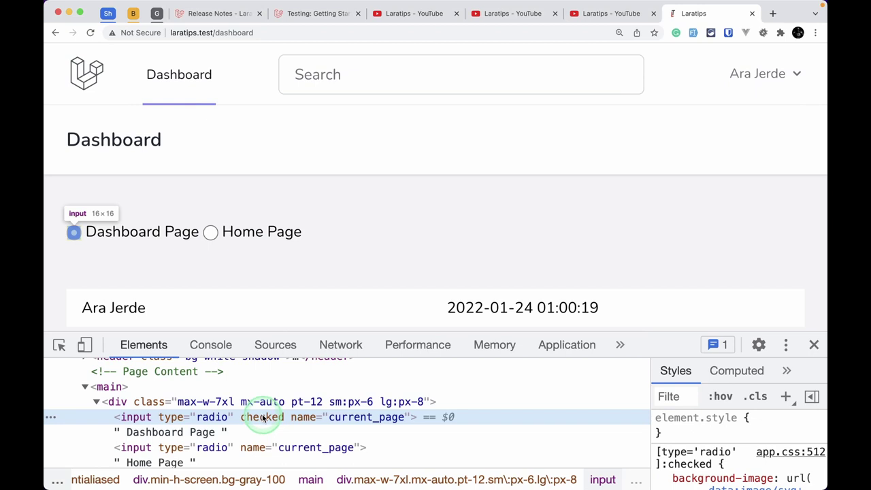
left_click(213, 14)
scroll(402, 319, "down", 1)
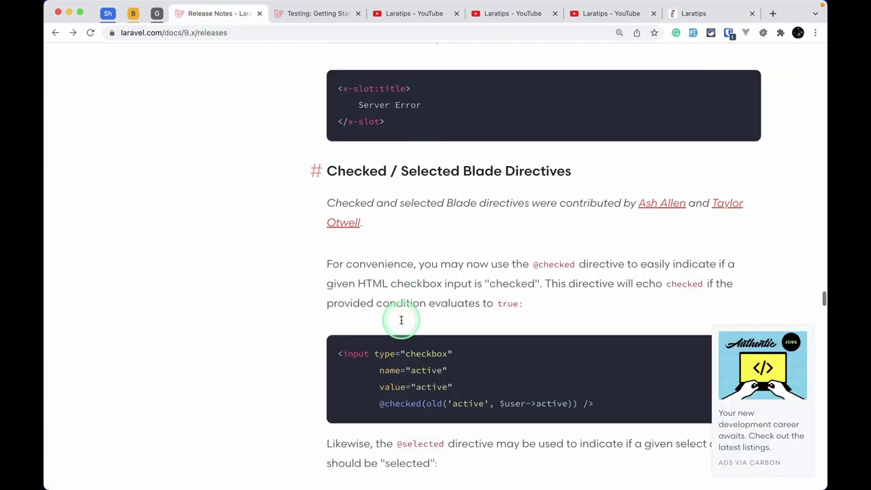
scroll(402, 320, "down", 5)
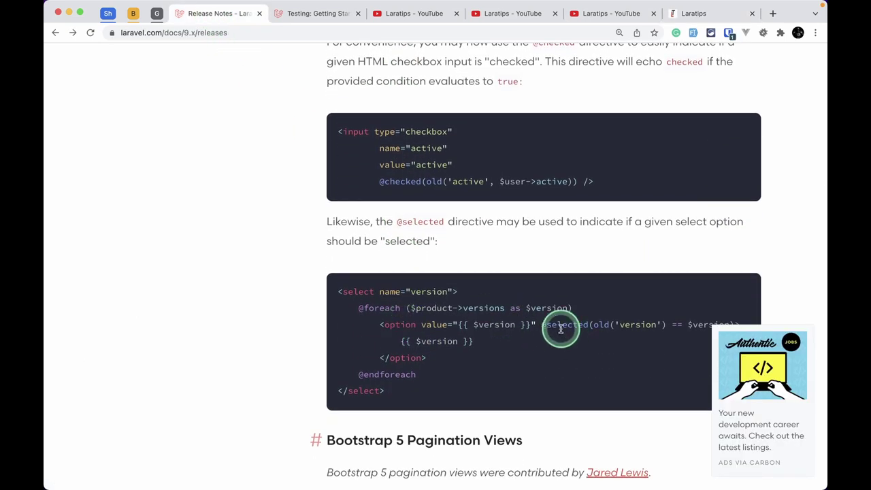
scroll(561, 329, "down", 1)
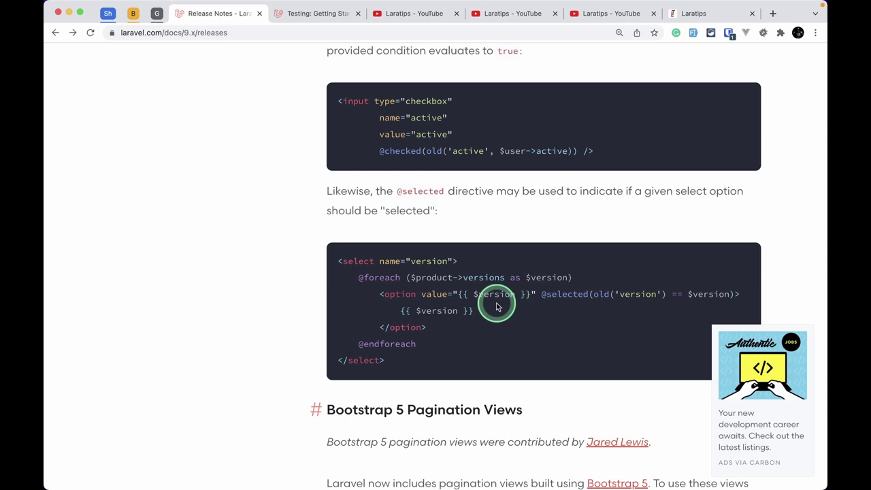
Step: Read the Bootstrap 5 Pagination Views section and highlight the Paginator::useBootstrapFive() call in its code example
scroll(495, 307, "down", 7)
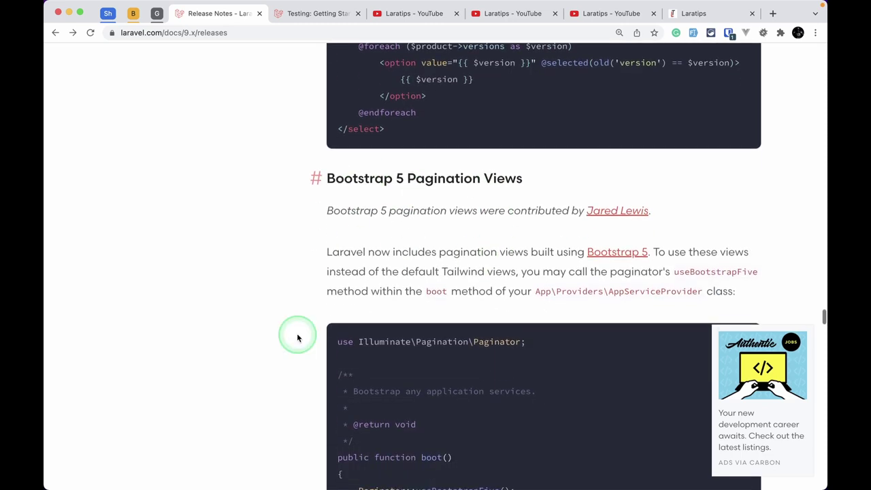
scroll(458, 288, "down", 2)
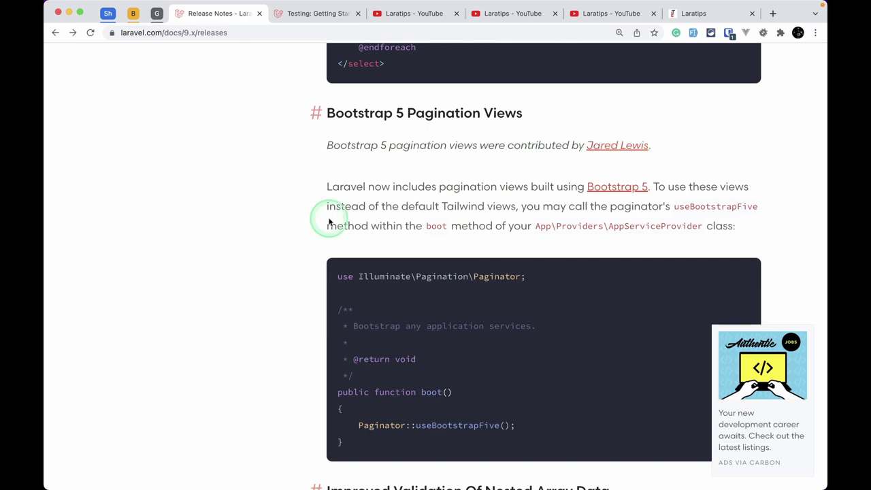
scroll(328, 218, "down", 4)
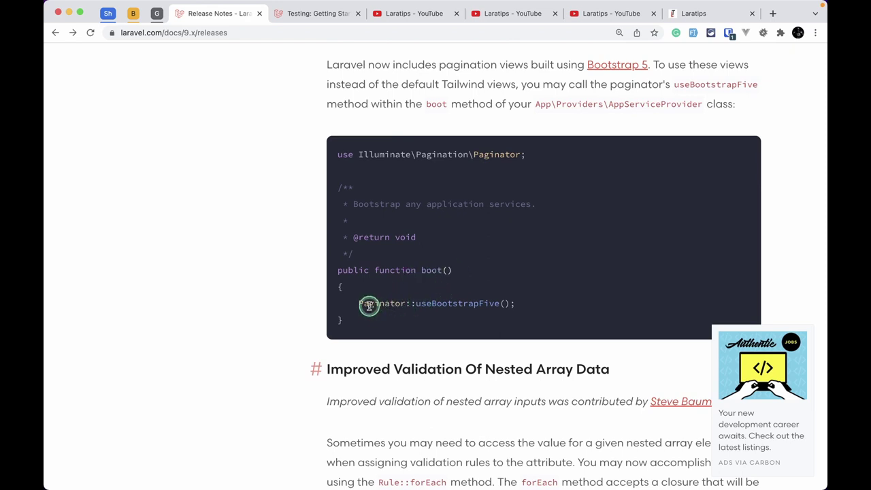
left_click_drag(369, 303, 504, 302)
scroll(226, 303, "down", 2)
left_click(225, 304)
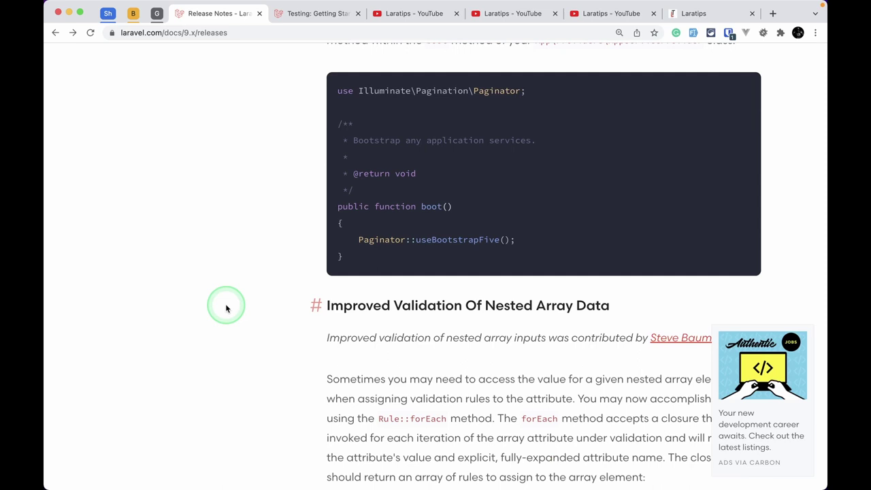
Step: Read the Improved Validation Of Nested Array Data section and highlight the companies.*.id key in its example
scroll(226, 308, "down", 6)
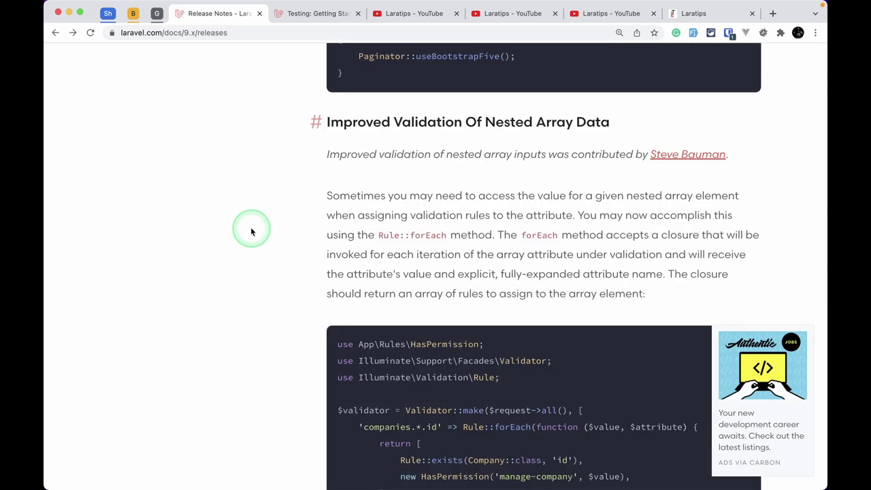
scroll(251, 232, "down", 5)
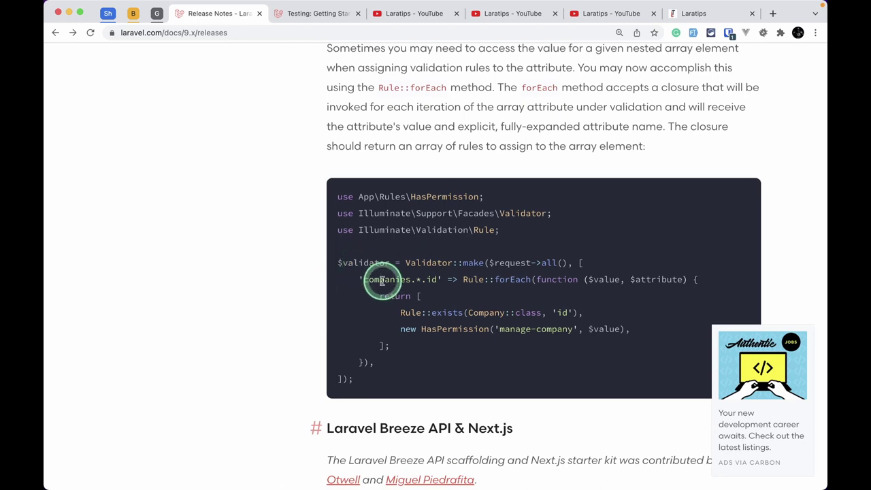
left_click_drag(364, 279, 436, 279)
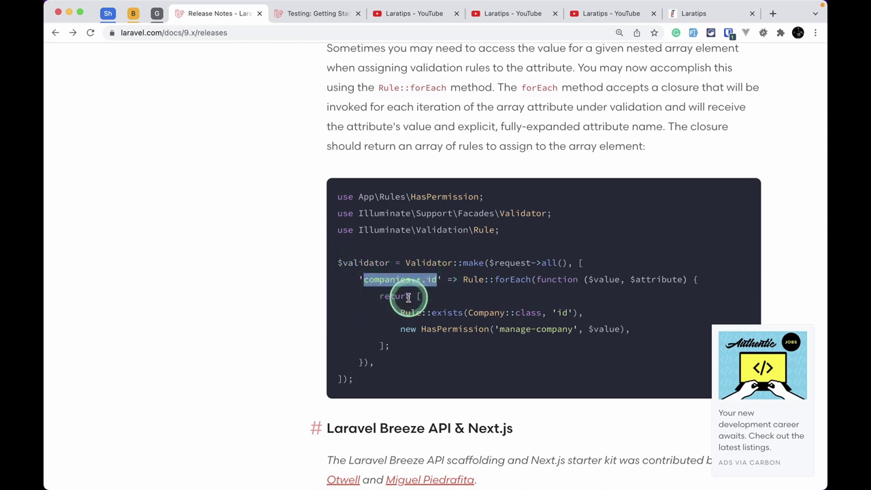
Step: Switch to Tinkerwell, widen the code pane, and uncomment the whole Validator::make block, including the plain 'companies.*.id' rule
key("ctrl+Right")
key("ctrl+Up")
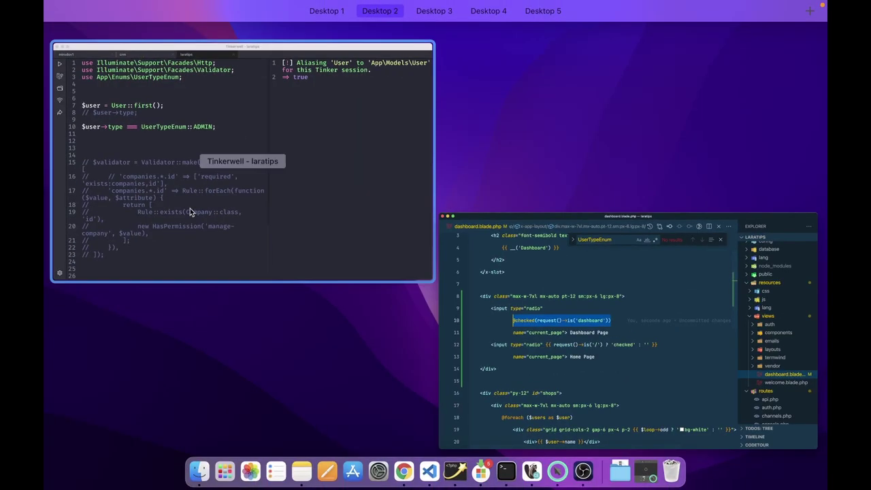
left_click(190, 211)
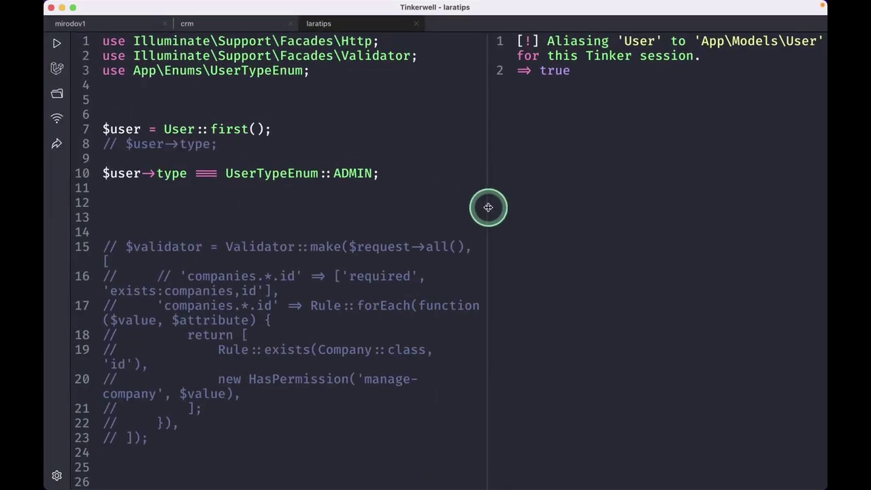
left_click_drag(487, 206, 726, 182)
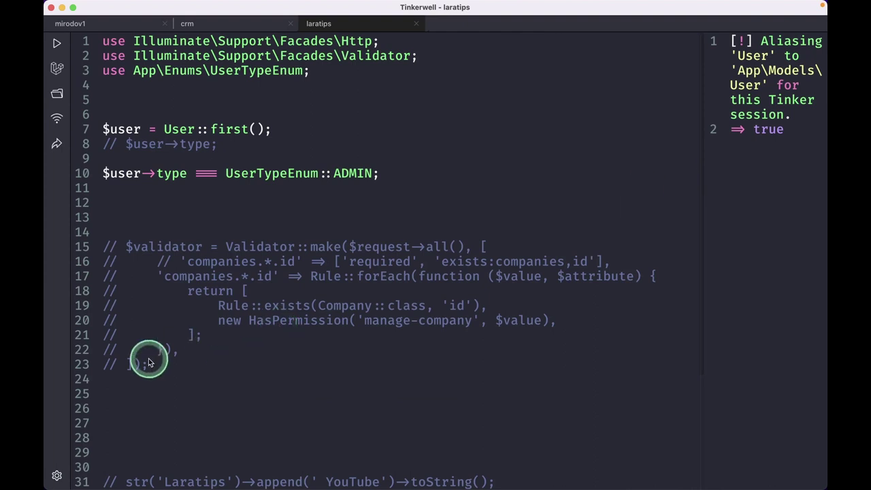
left_click_drag(148, 362, 464, 246)
key("super+slash")
key("super+slash")
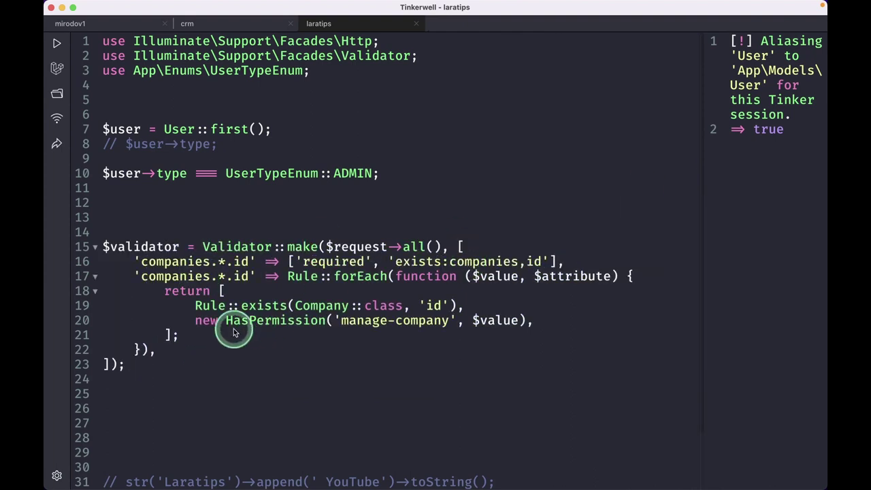
Step: Comment out the Rule::forEach entry in the validator so only the plain 'companies.*.id' rule stays active
left_click_drag(171, 361, 156, 279)
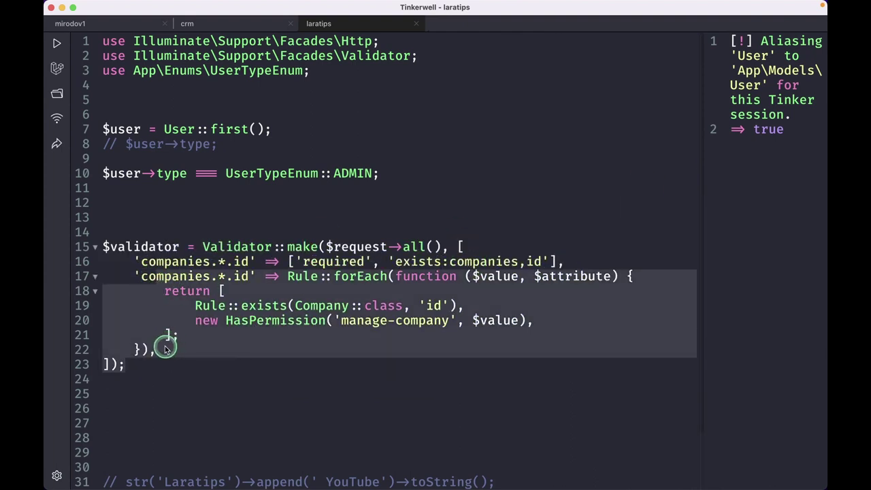
left_click_drag(156, 349, 161, 285)
key("super+slash")
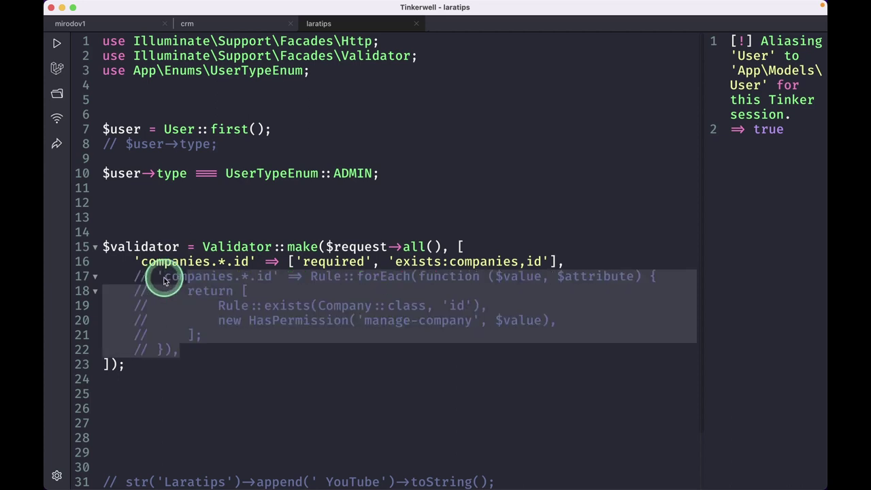
left_click(159, 273)
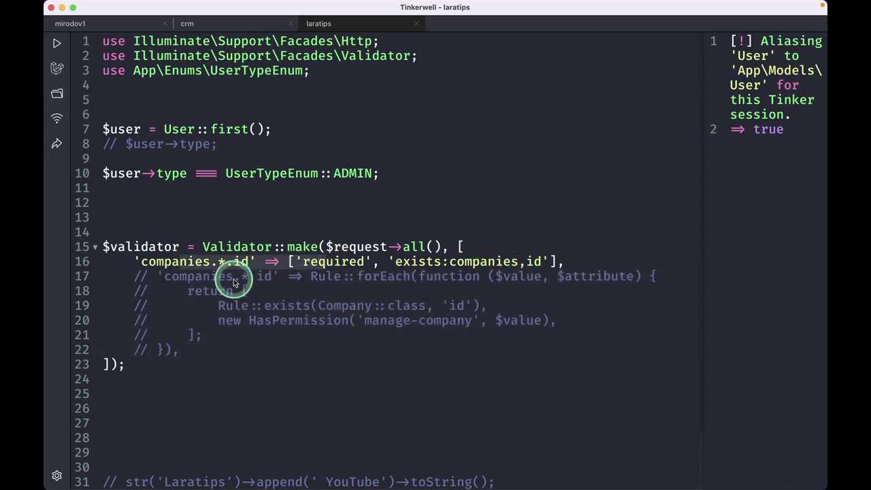
Step: Uncomment the Rule::forEach entry in the validator and point out the closure's $value parameter
left_click(211, 350)
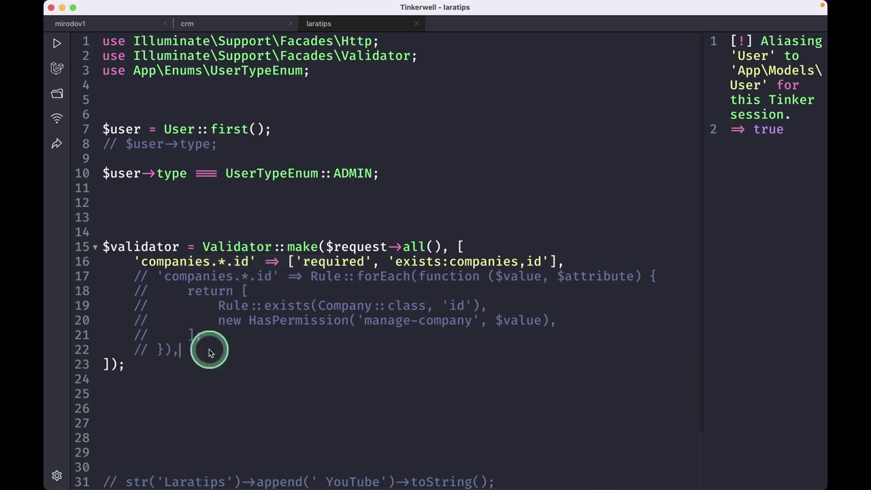
left_click(210, 279, "shift")
key("super+slash")
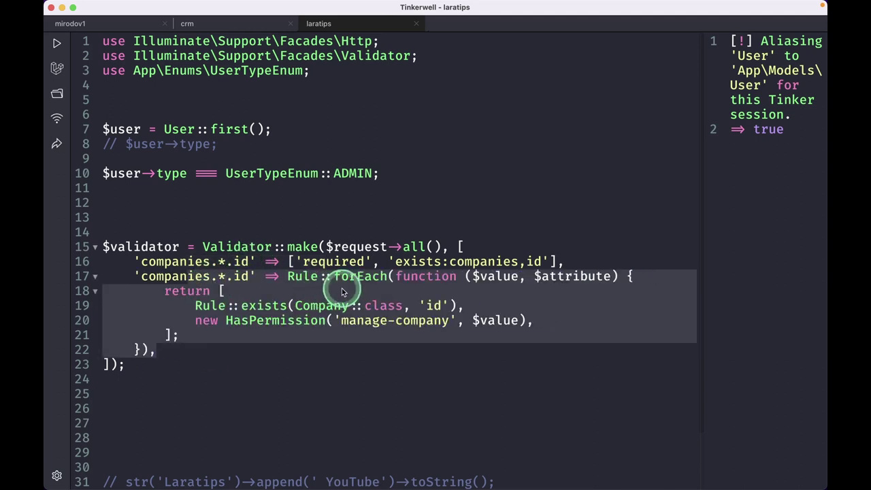
left_click(499, 280)
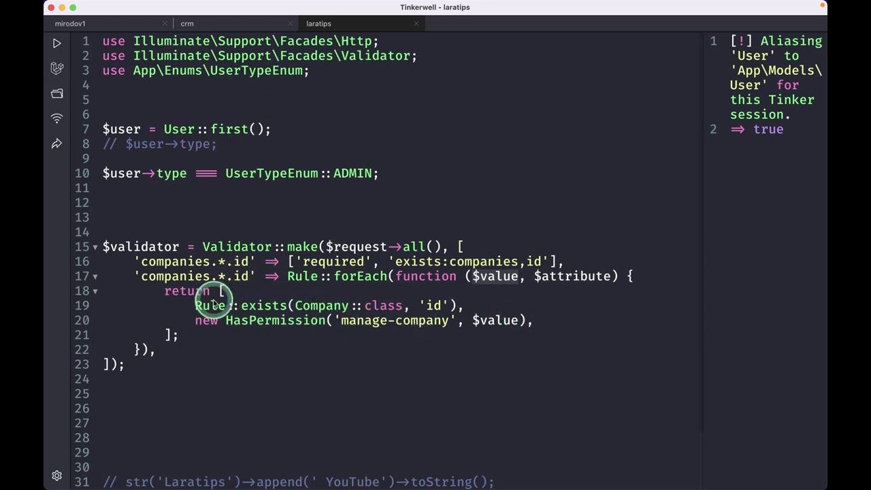
Step: Switch to Chrome and continue through the release notes to the Laravel Breeze API & Next.js section
key("super+Tab")
scroll(214, 289, "down", 3)
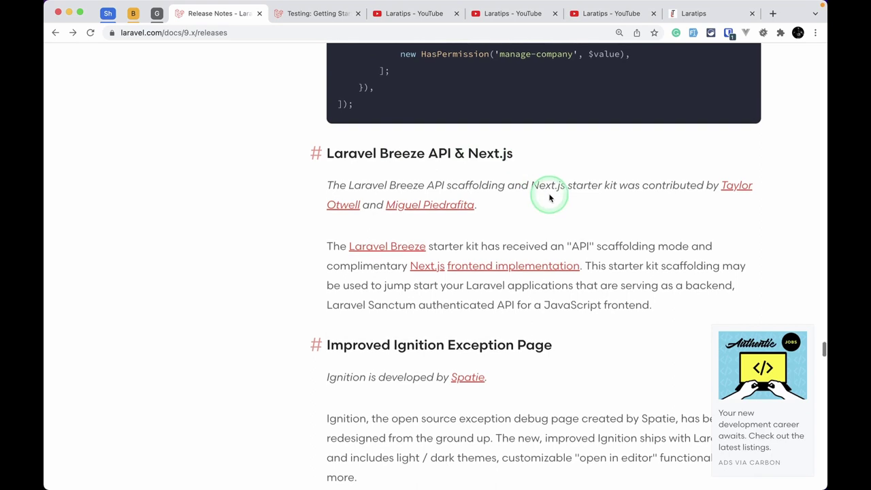
Step: Read through the Laravel Breeze API & Next.js section and on to the Improved Ignition Exception Page section
scroll(550, 197, "down", 1)
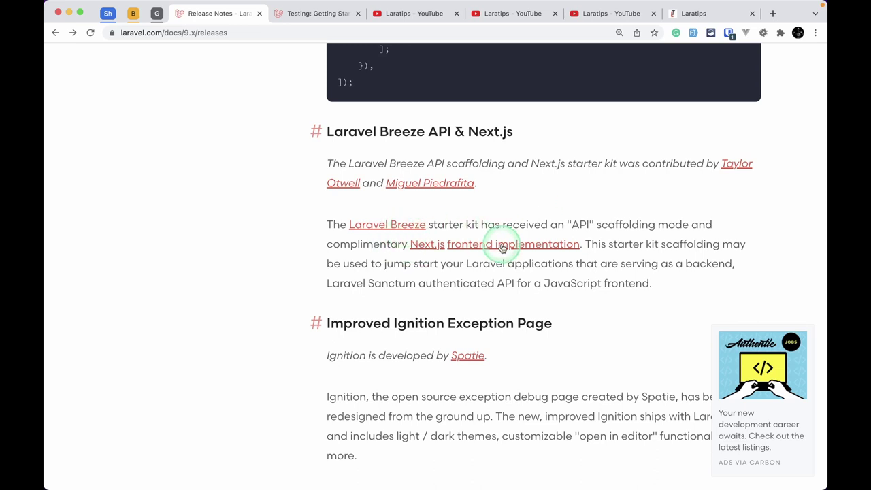
scroll(502, 248, "down", 2)
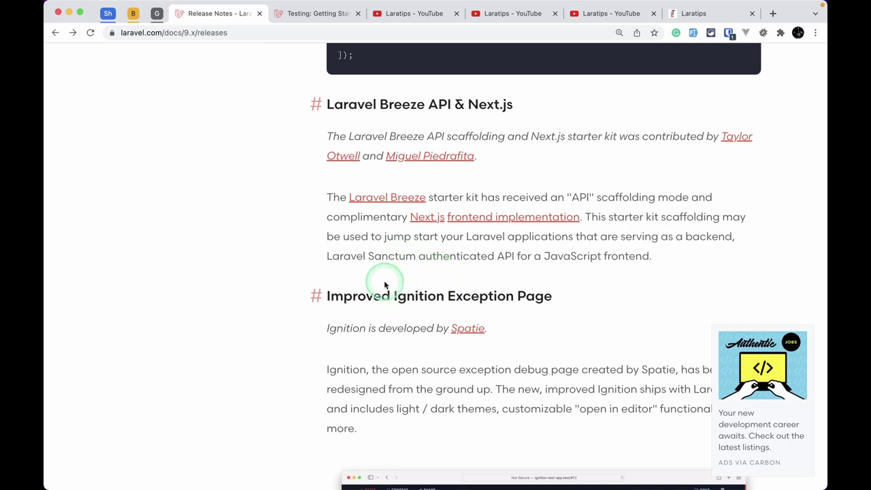
scroll(586, 315, "down", 2)
scroll(586, 314, "down", 1)
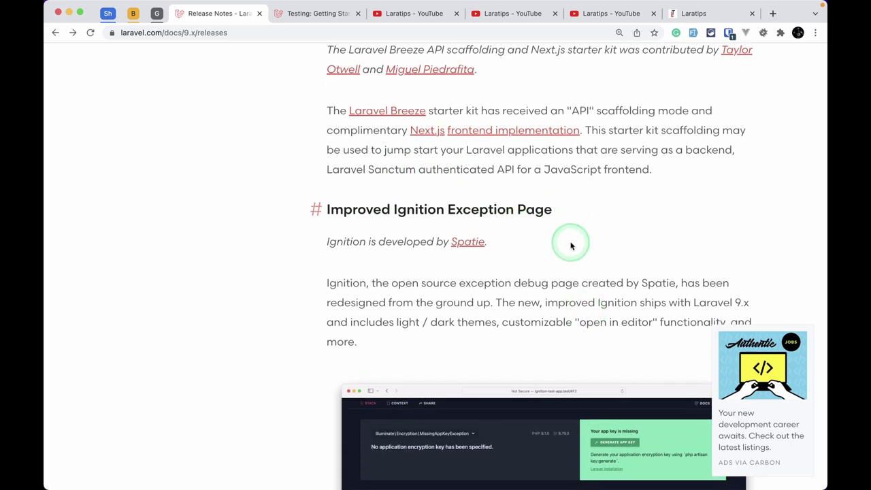
scroll(571, 245, "down", 4)
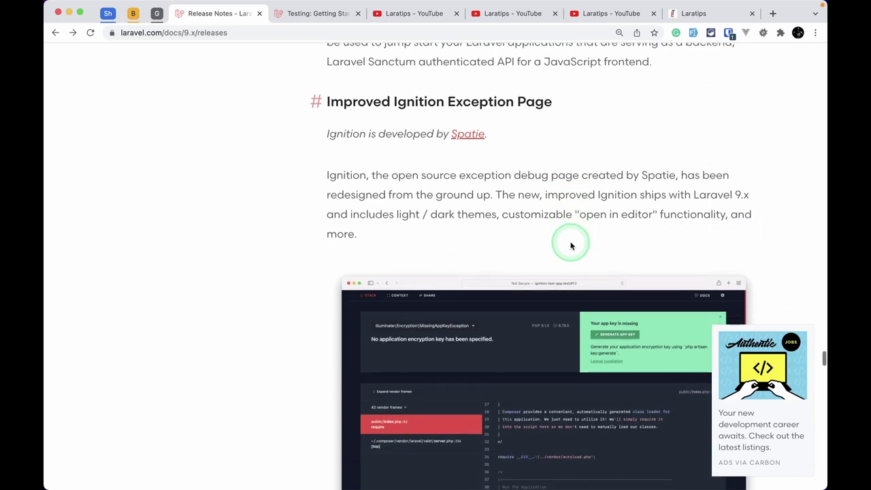
scroll(451, 167, "up", 3)
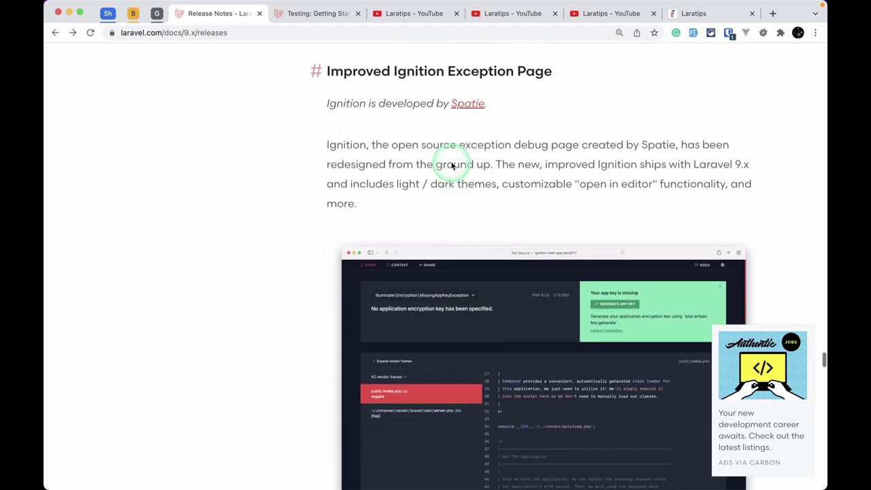
key("ctrl+Right")
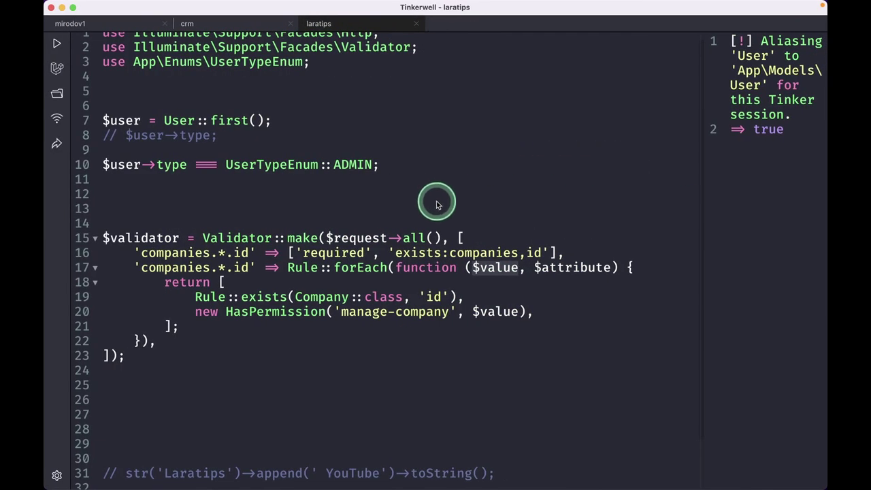
key("ctrl+Up")
left_click(429, 205)
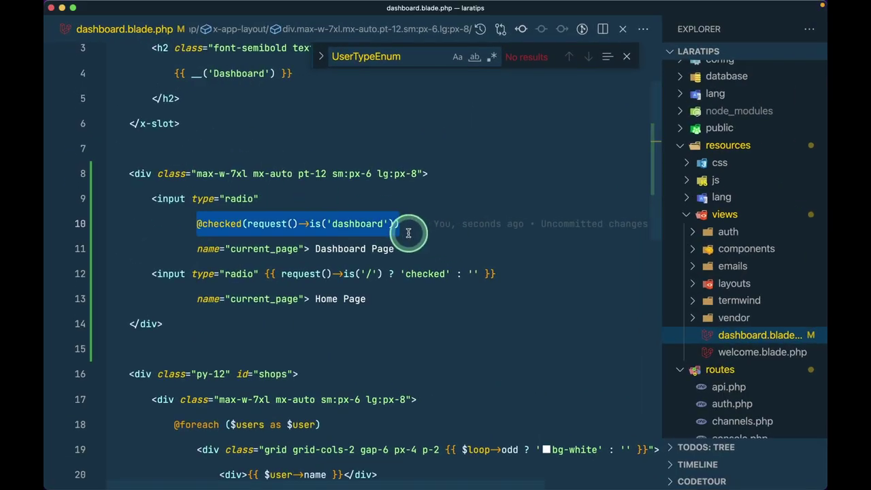
key("super+z")
key("super+z")
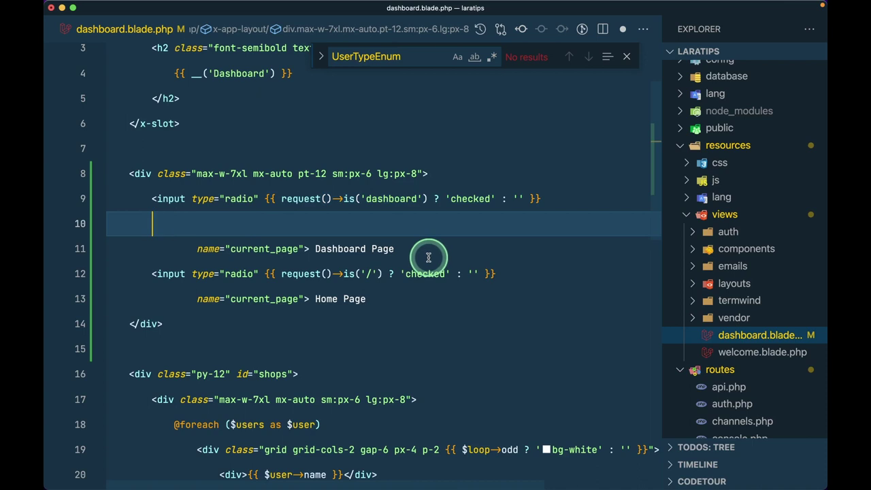
key("super+z")
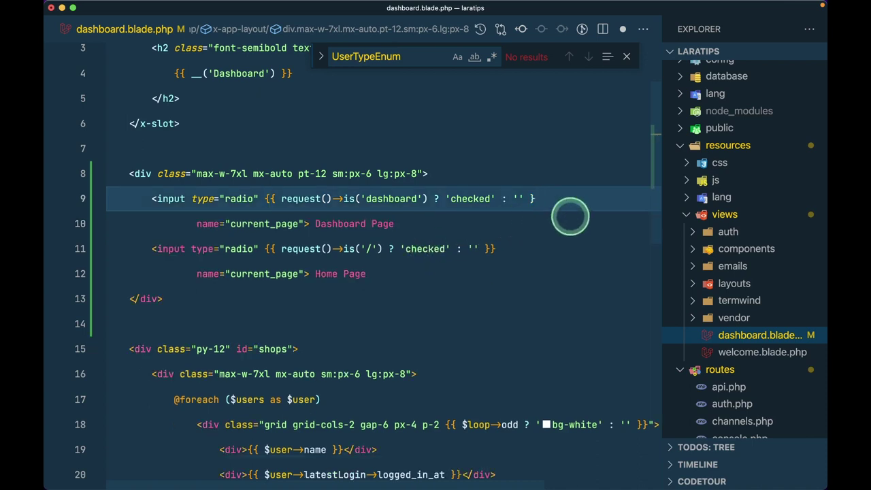
Step: Switch to Chrome and reload the laratips.test dashboard to examine the Ignition exception page
key("ctrl+Left")
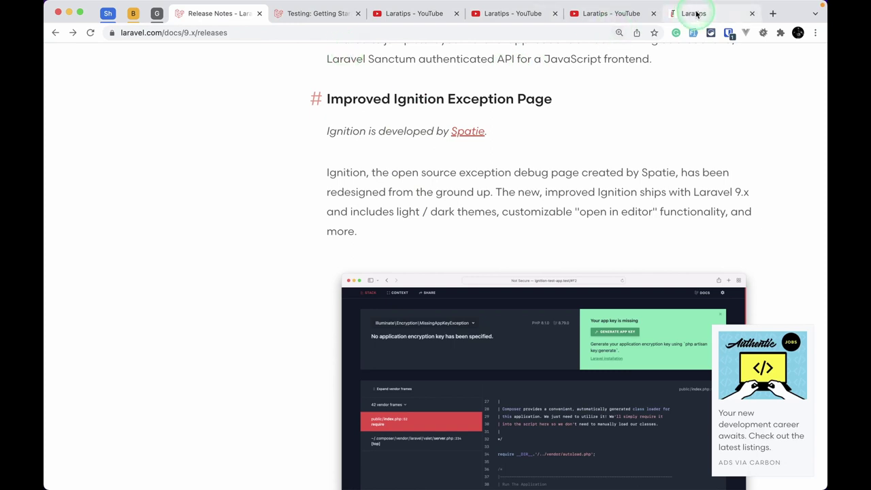
left_click(695, 14)
key("super+r")
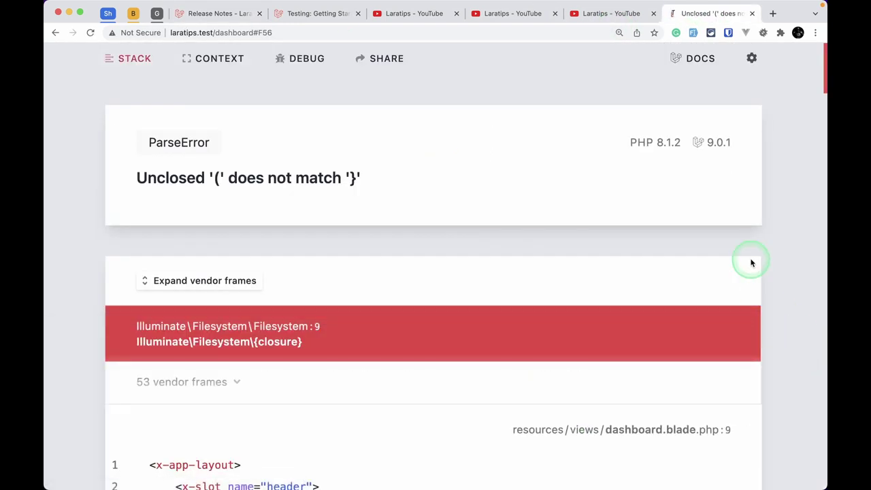
key("super+minus")
key("super+minus")
key("super+minus")
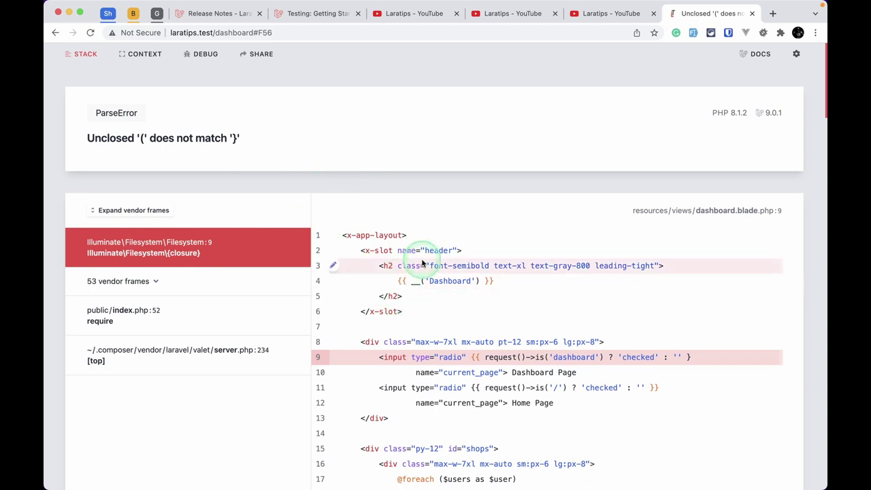
Step: Examine the exception page's code trace, request headers, and context details down to the list of database queries
scroll(340, 282, "down", 10)
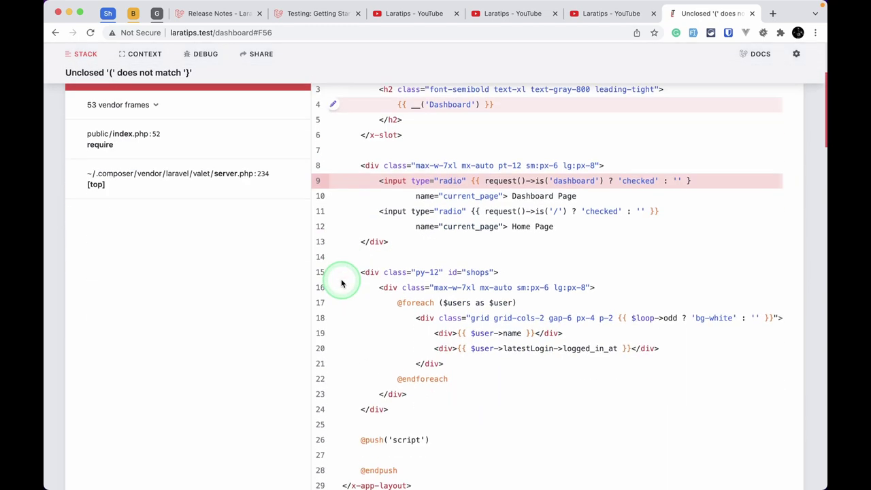
scroll(235, 381, "down", 5)
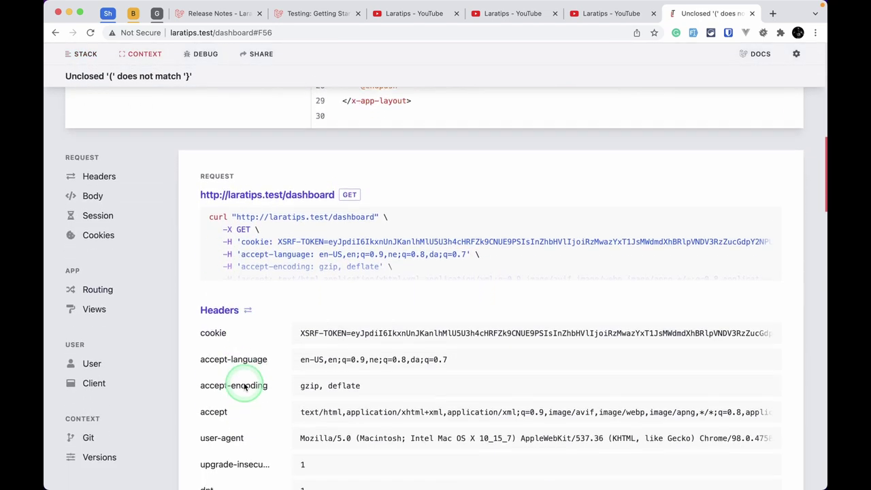
scroll(245, 387, "down", 2)
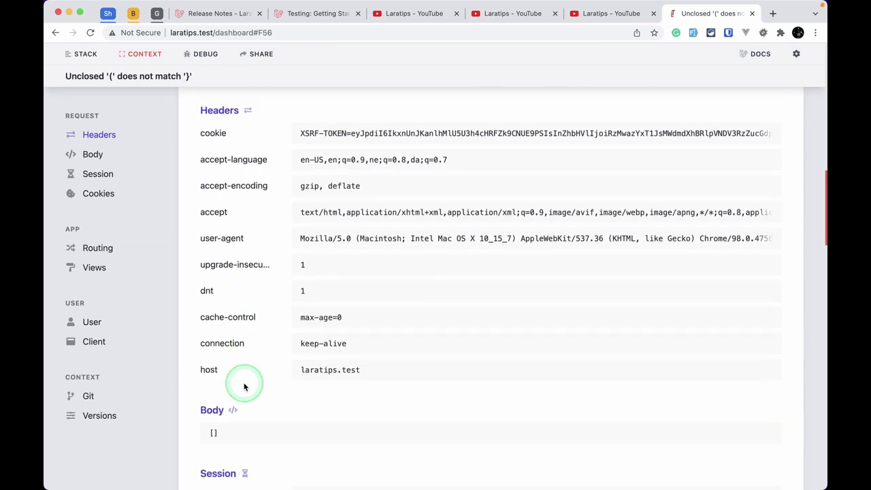
scroll(243, 385, "down", 15)
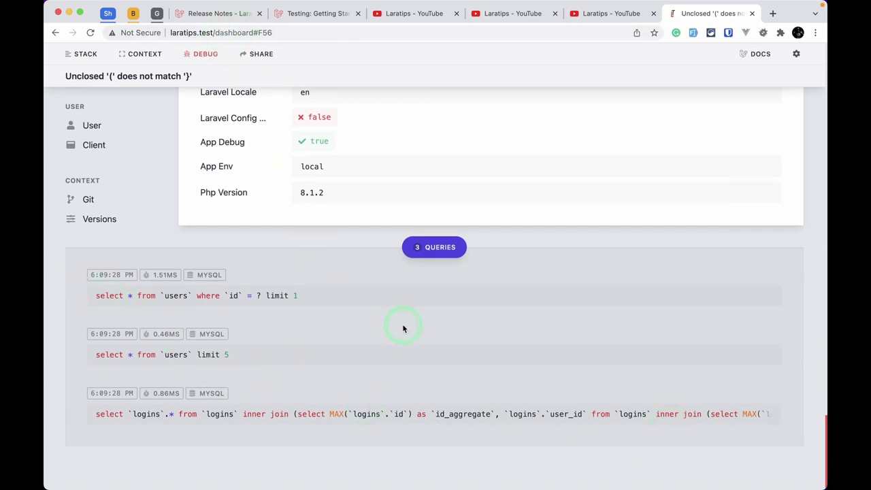
Step: Expand the third logged query, on the logins table, inspect its formatted SQL, and return to the start of the exception page
mouse_move(434, 423)
left_click(434, 426)
scroll(435, 425, "down", 5)
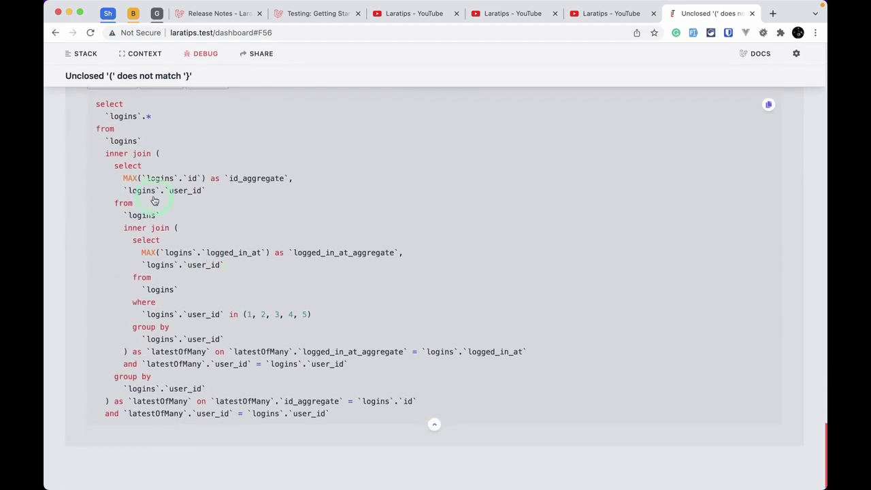
left_click_drag(104, 120, 297, 426)
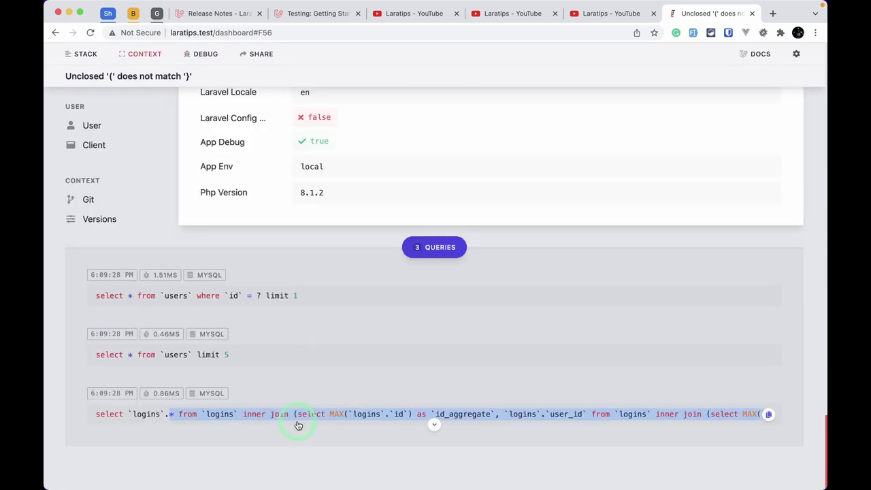
scroll(777, 170, "up", 20)
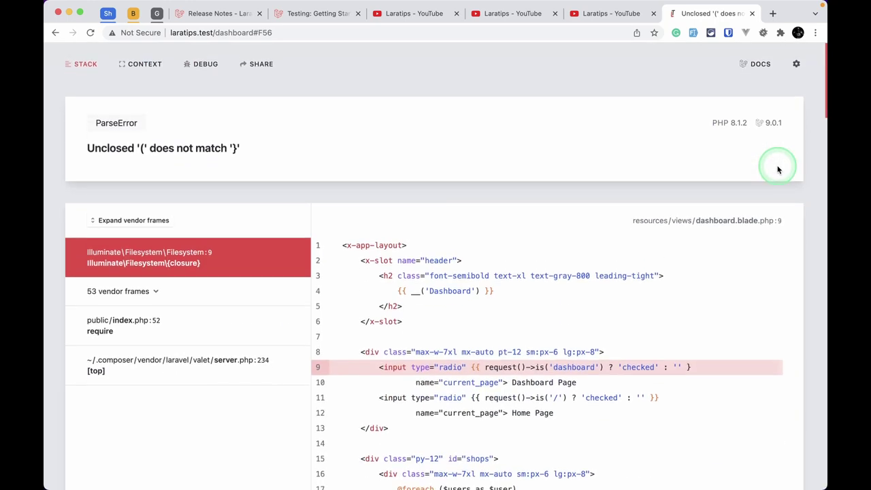
Step: Open the Ignition settings, review the available editors while keeping VS Code, and close the settings
left_click(796, 58)
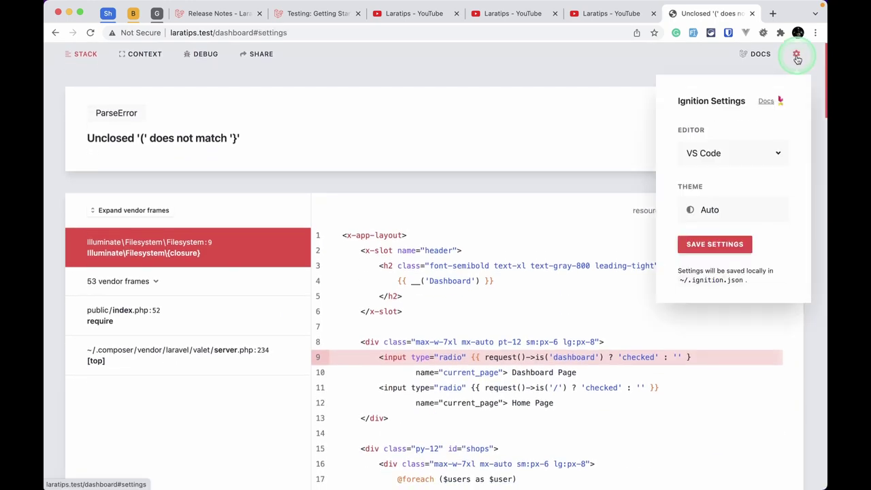
left_click(713, 156)
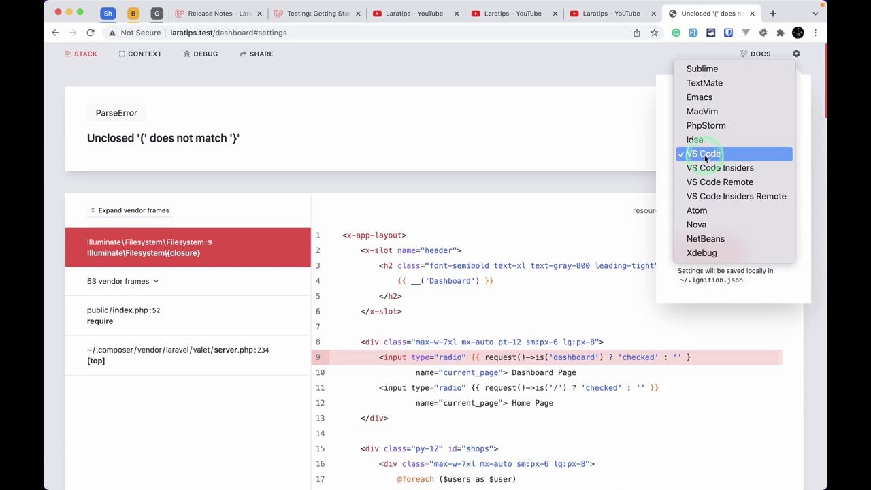
left_click(712, 156)
left_click(531, 147)
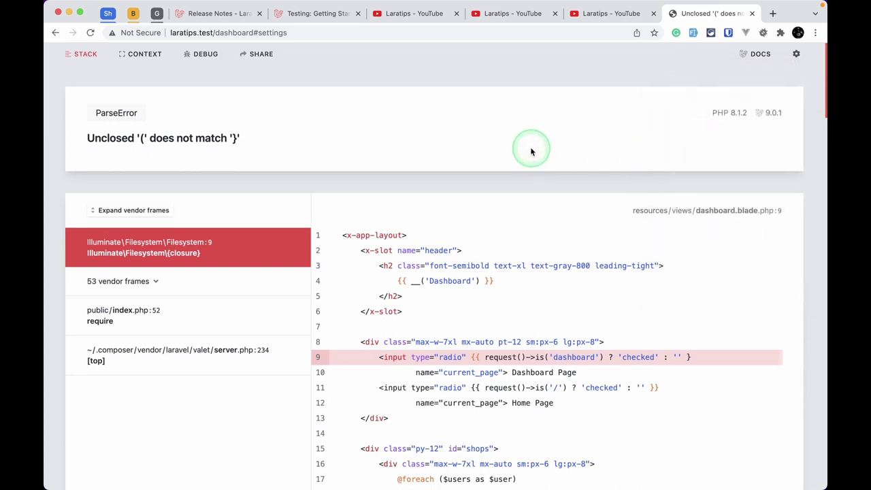
Step: Compare the highlighted line 9 on the exception page with dashboard.blade.php in VS Code and return to Chrome
scroll(531, 150, "down", 2)
scroll(531, 151, "down", 1)
mouse_move(367, 264)
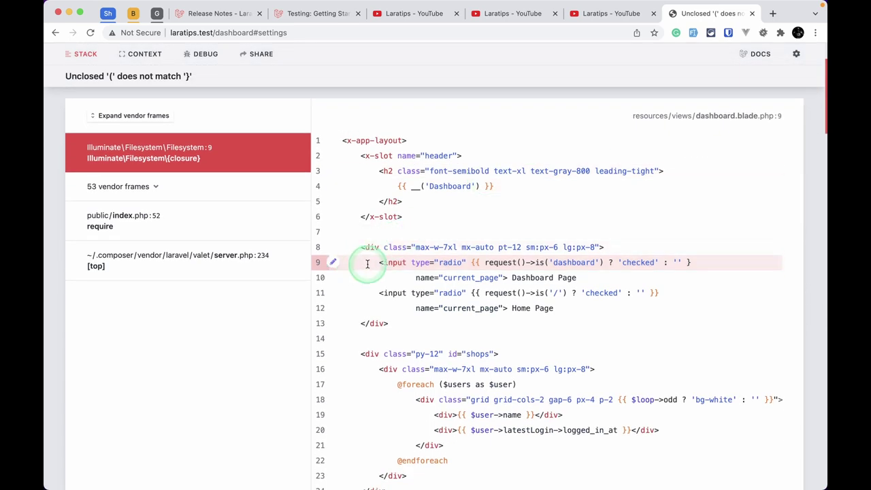
left_click(417, 264)
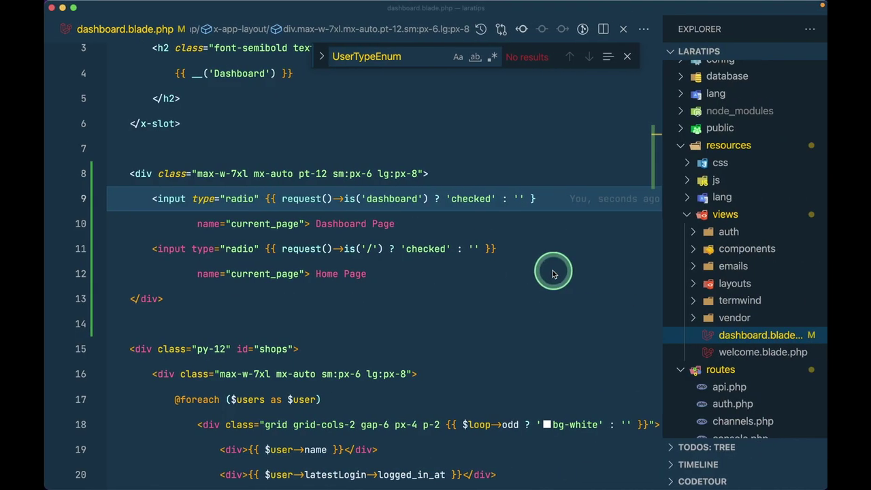
scroll(437, 140, "up", 3)
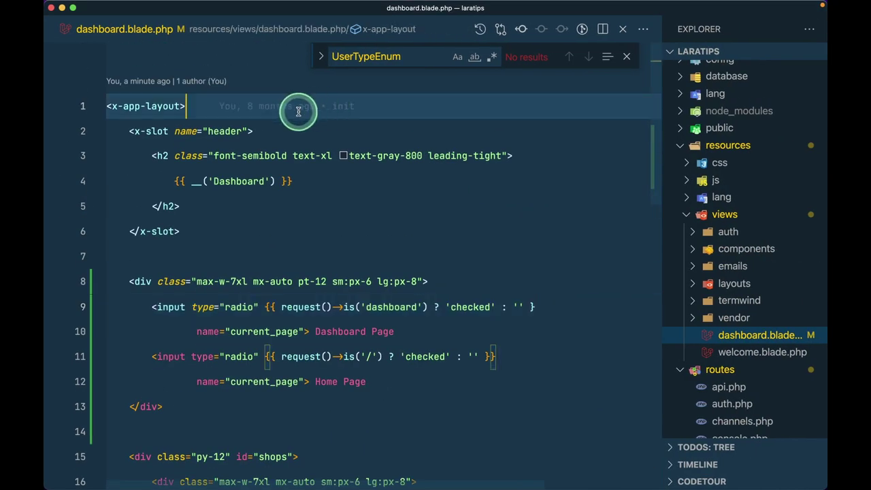
key("super+Tab")
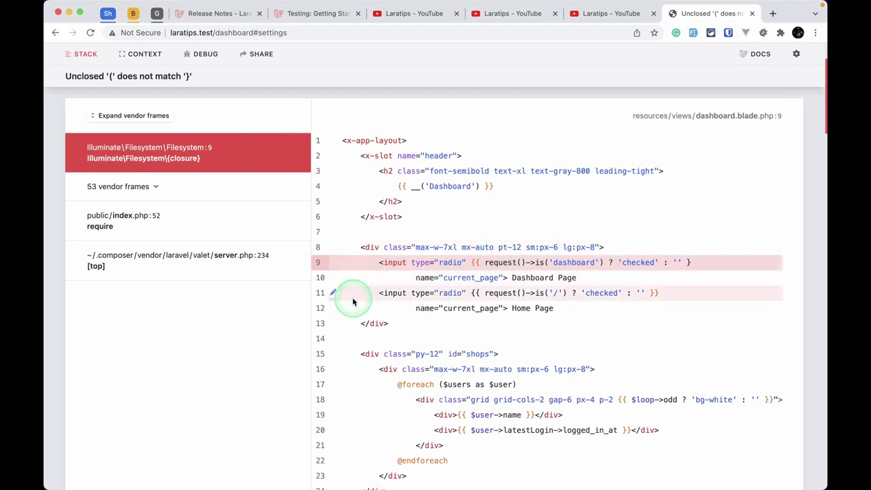
Step: Open line 9 of dashboard.blade.php in VS Code from the exception page and add the missing closing brace to its expression
left_click(333, 264)
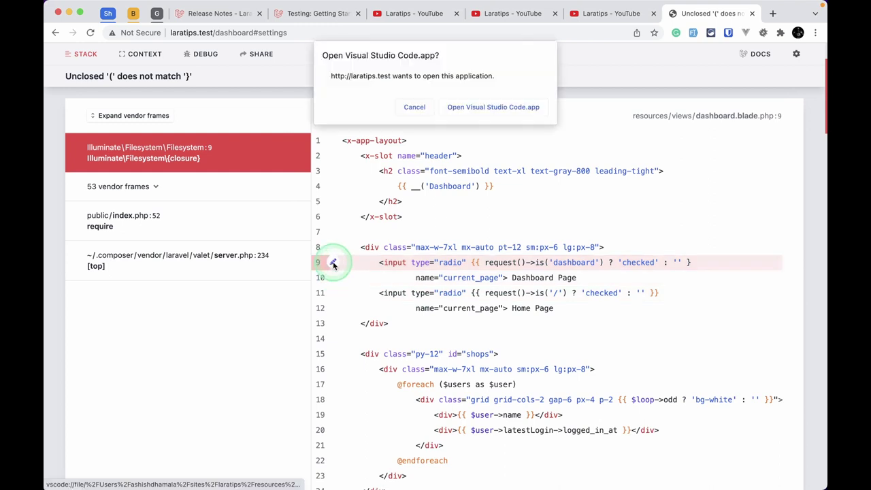
left_click(465, 113)
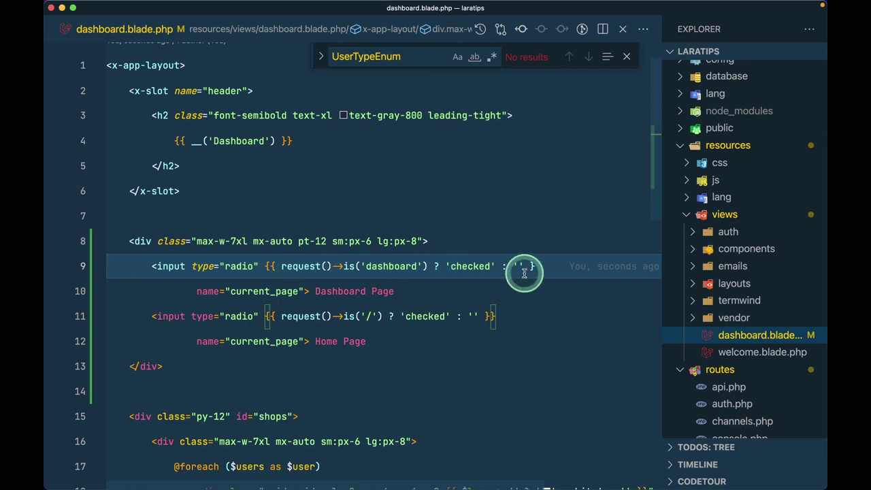
left_click(536, 267)
type("}")
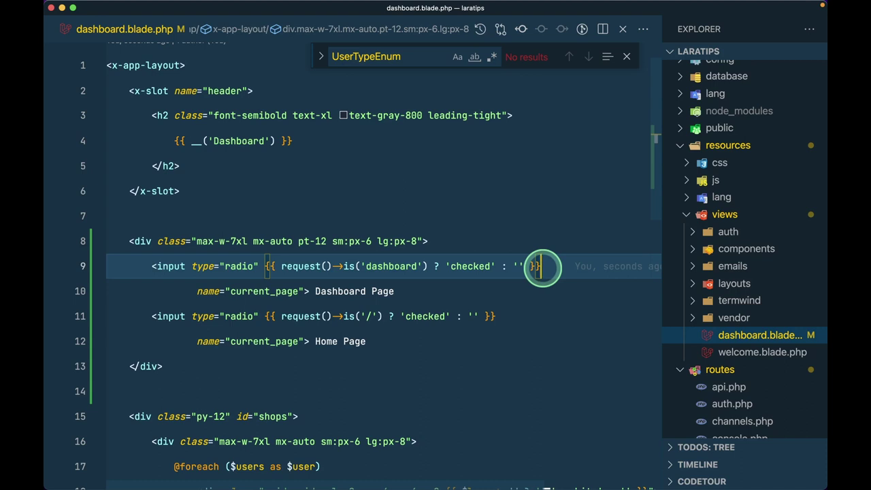
Step: Switch to Chrome's Laravel release notes and read the Improved route:list CLI Output section
key("ctrl+Left")
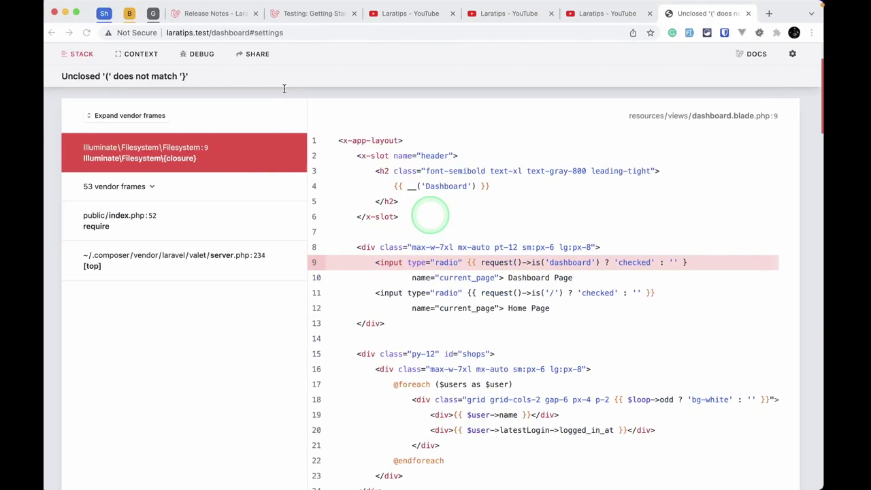
left_click(219, 14)
scroll(219, 202, "down", 6)
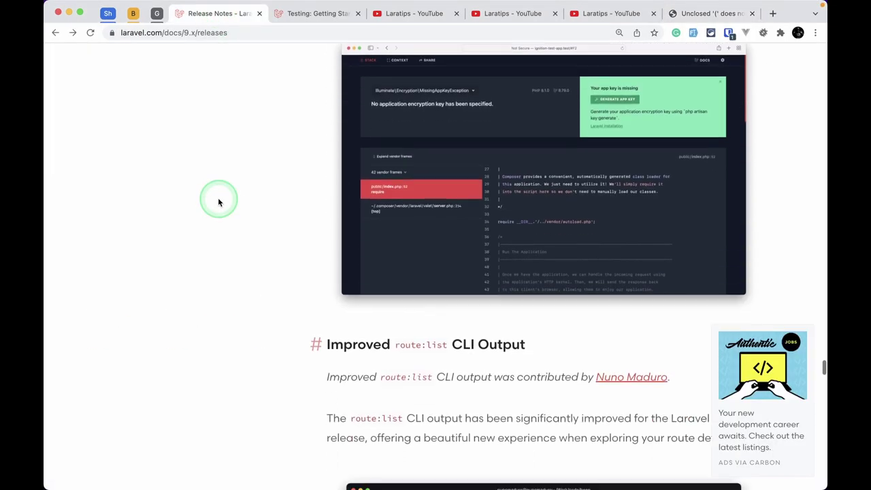
scroll(219, 202, "down", 1)
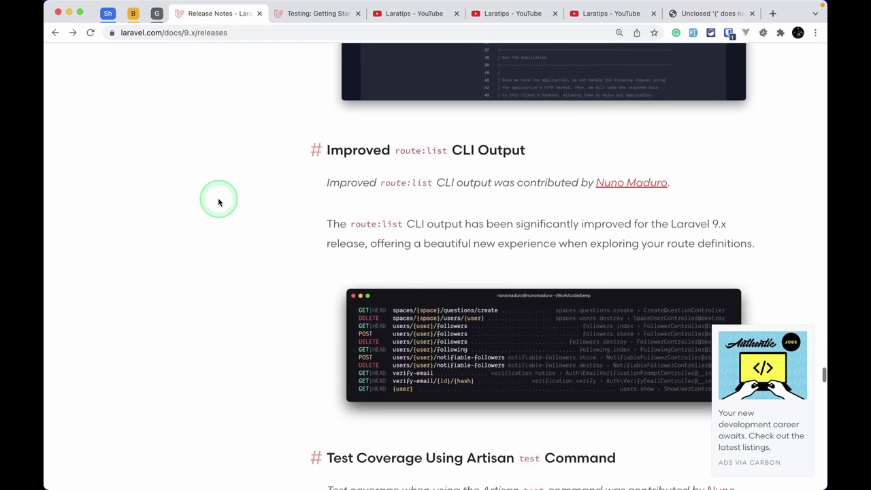
scroll(396, 258, "down", 3)
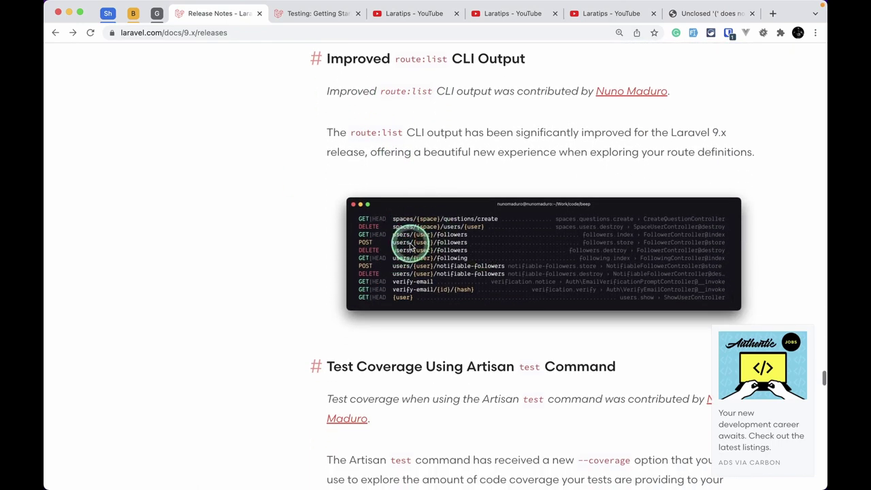
Step: Switch to VS Code, open the integrated terminal, and run php artisan route:list
key("ctrl+Right")
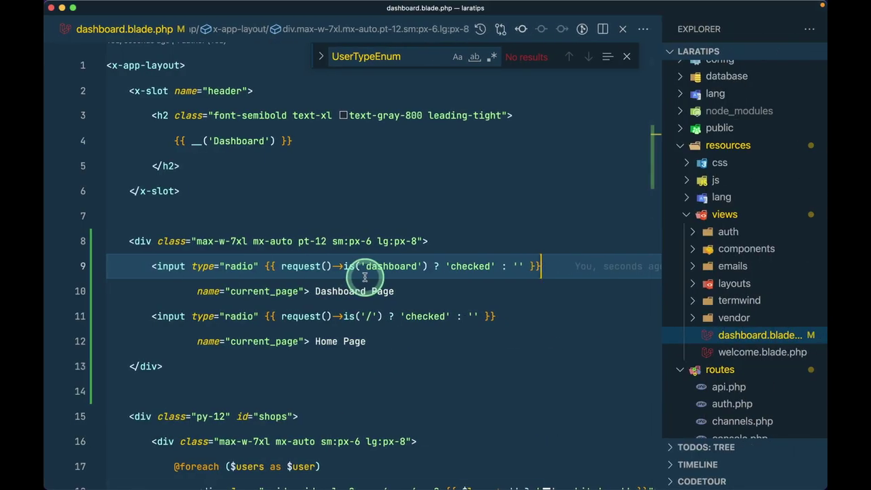
key("ctrl+grave")
type("php a")
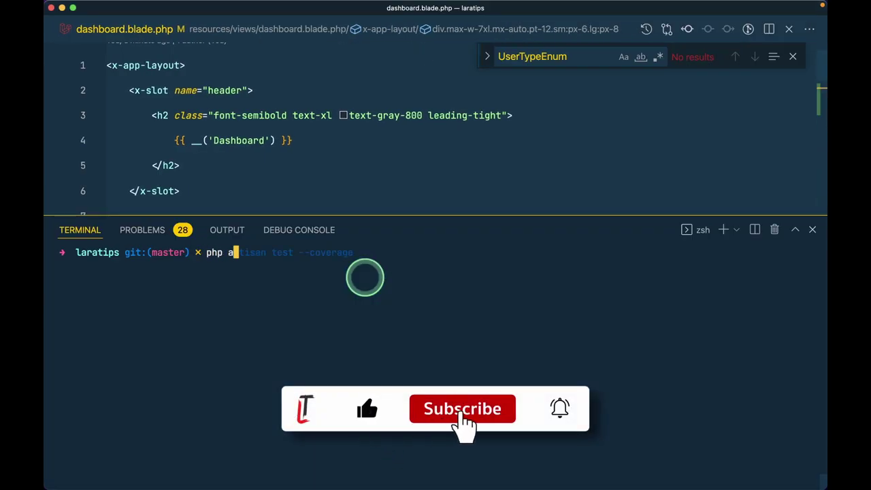
type("rtisan route:list")
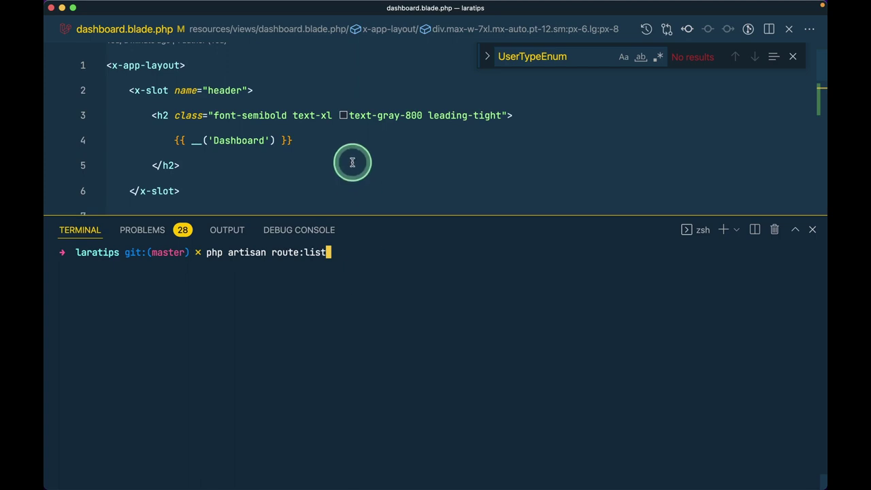
key("Return")
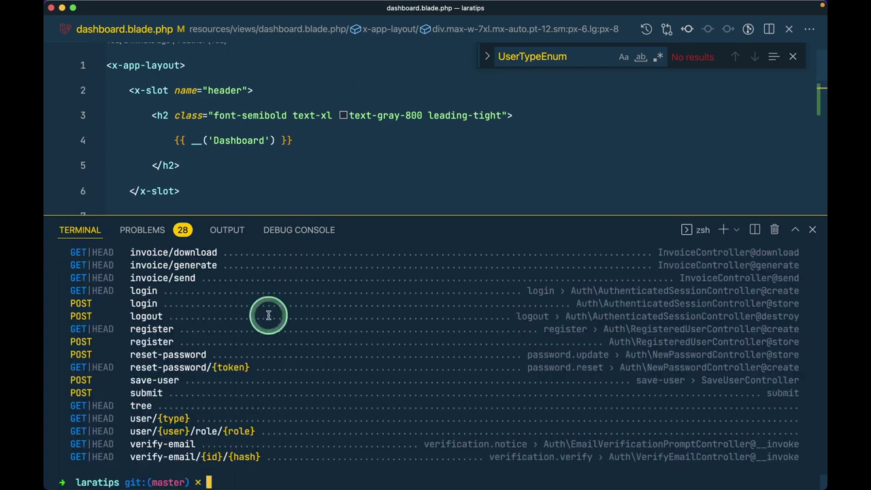
Step: Examine the route:list output for its HTTP verbs, URI parameters, route names, and controller actions
scroll(266, 316, "up", 10)
scroll(266, 325, "up", 5)
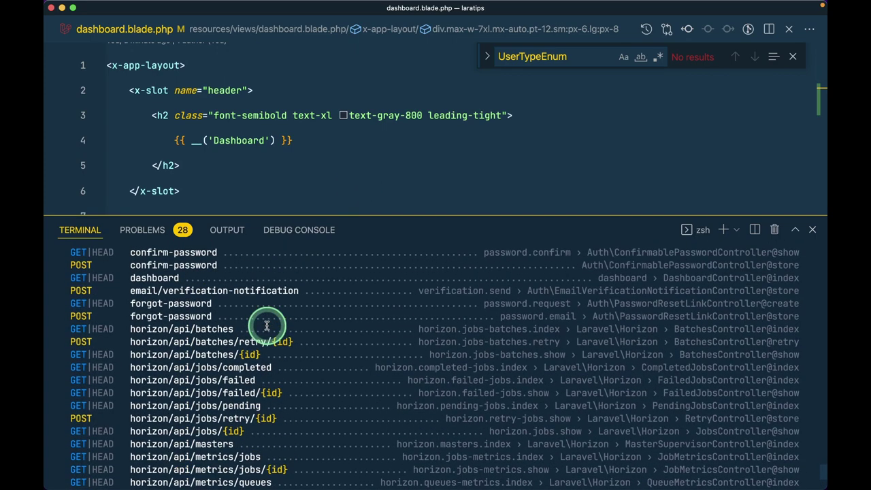
scroll(267, 326, "up", 3)
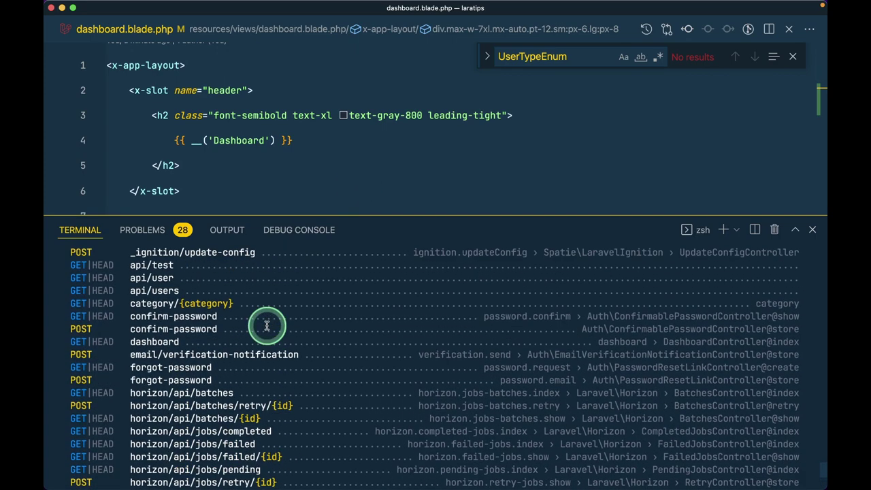
scroll(267, 325, "up", 2)
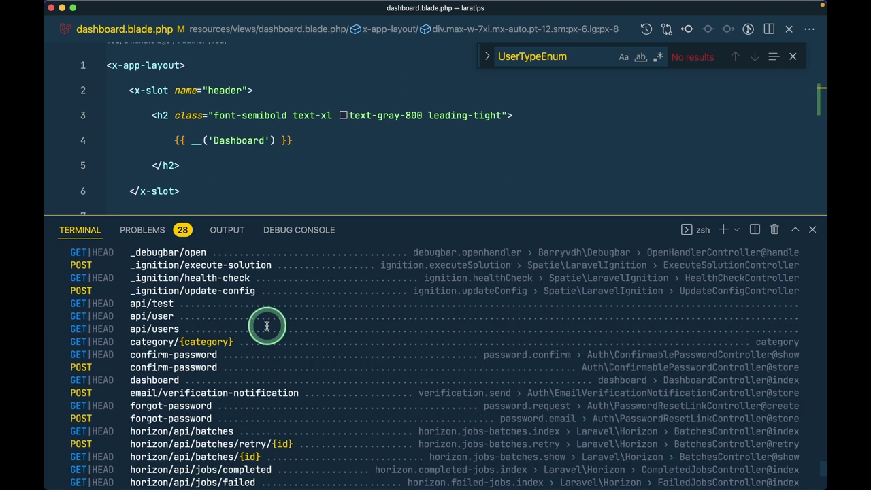
scroll(267, 325, "up", 3)
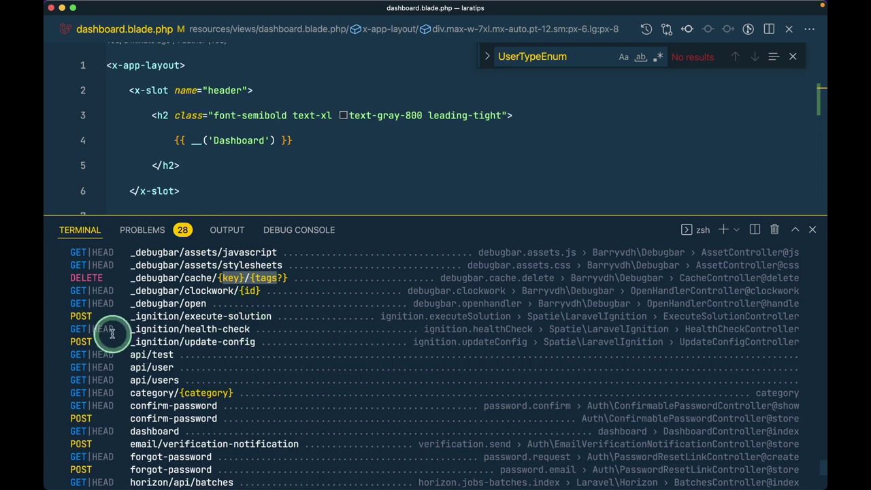
scroll(96, 367, "down", 8)
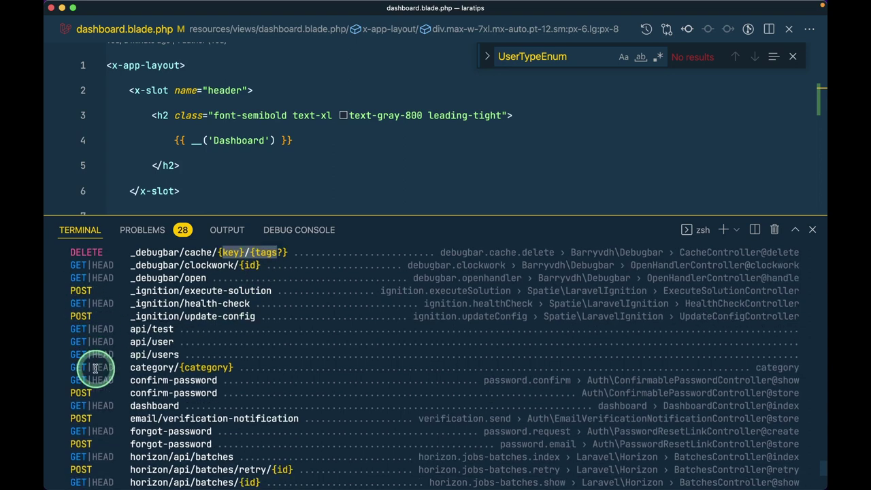
scroll(204, 361, "down", 5)
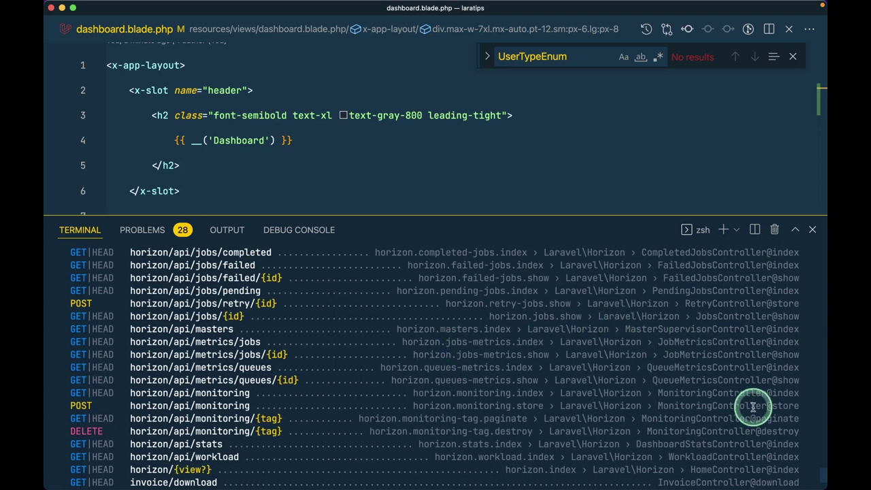
scroll(775, 388, "down", 5)
scroll(779, 412, "down", 5)
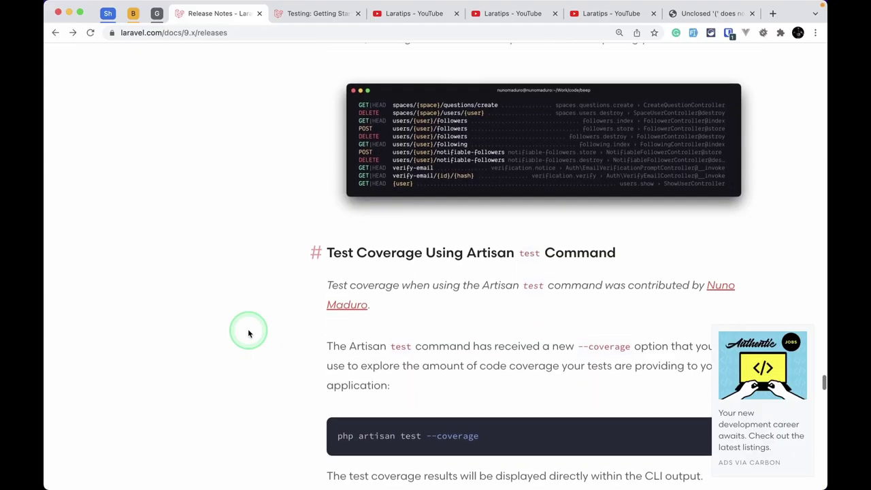
Step: Read the Artisan test coverage section in Chrome's Laravel release notes and the Reporting Test Coverage requirements in the testing docs
scroll(249, 331, "down", 3)
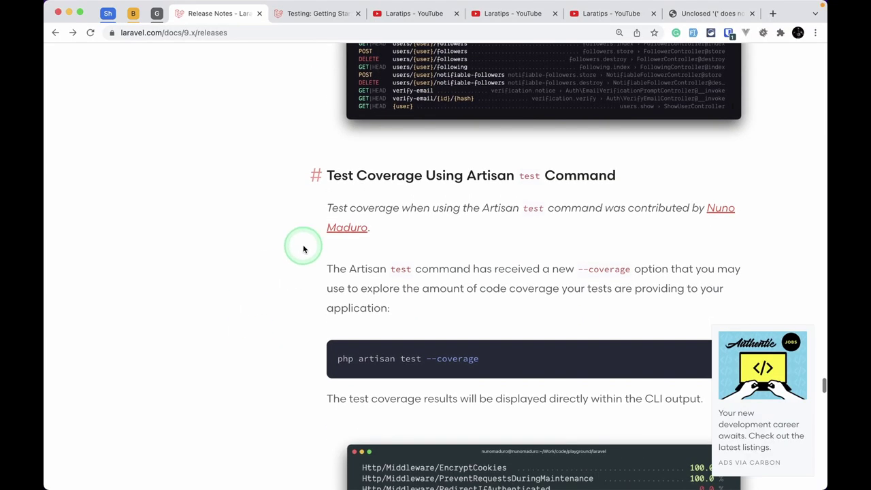
scroll(445, 215, "down", 2)
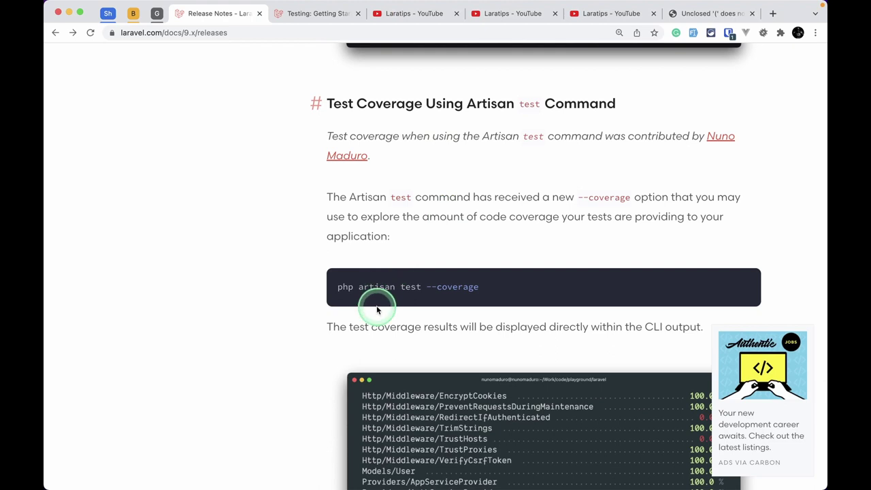
scroll(377, 309, "down", 2)
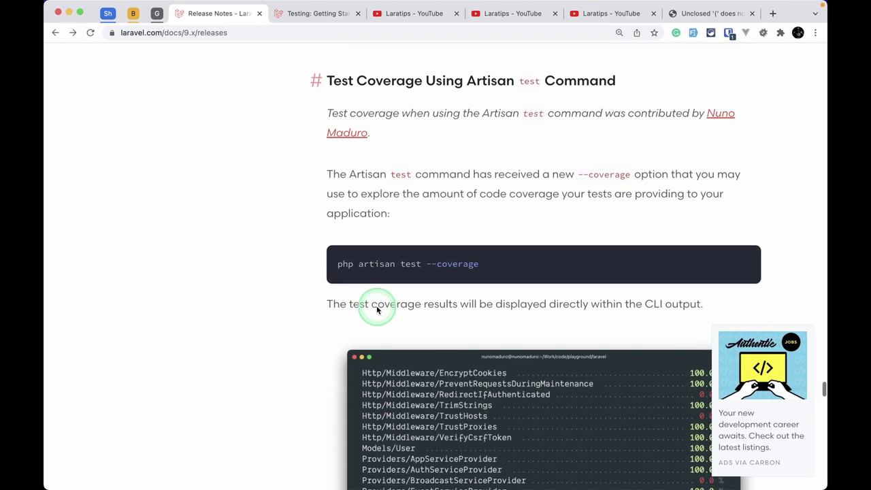
left_click_drag(431, 225, 479, 216)
scroll(408, 218, "down", 3)
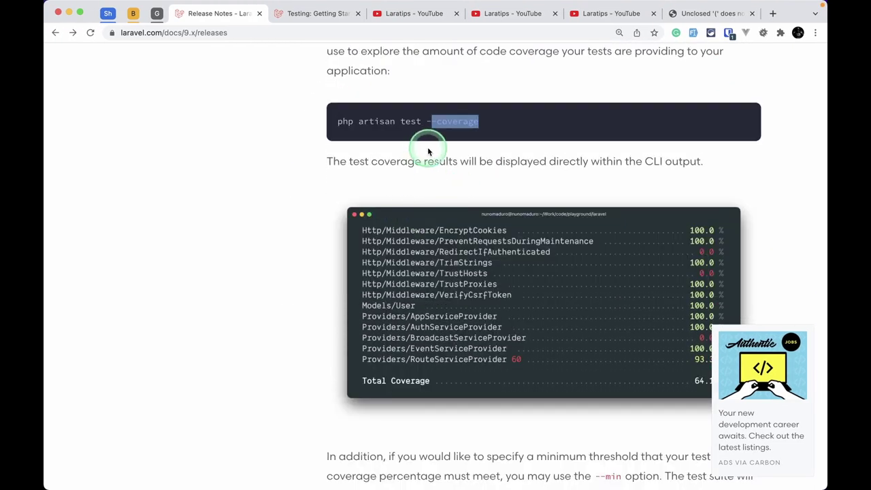
left_click(318, 15)
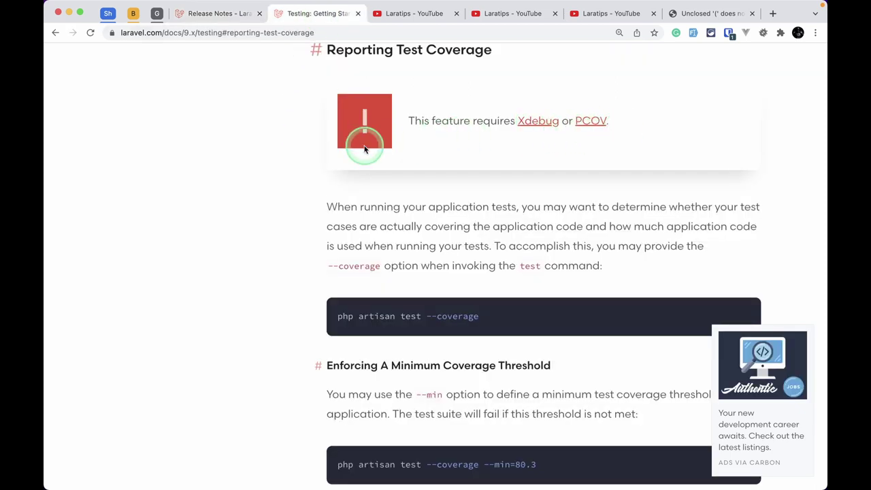
Step: Return to the release notes' Soketi Echo Server section, view the linked Soketi documentation, and close it
left_click(225, 15)
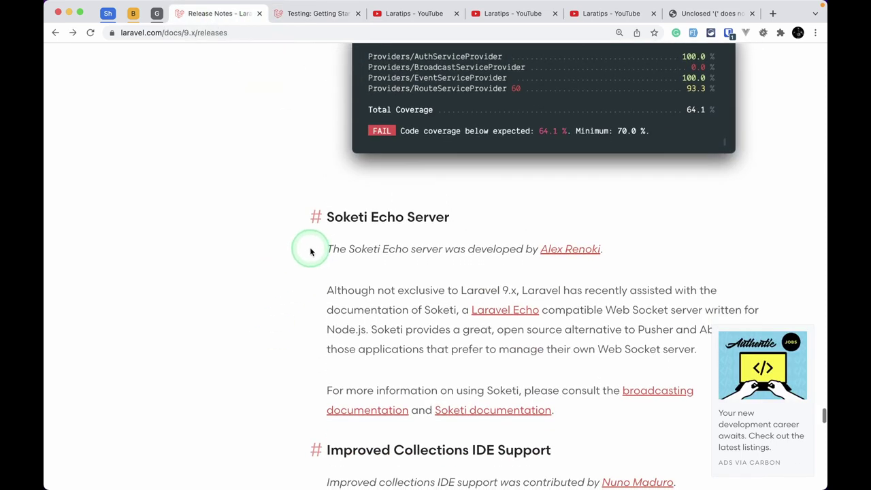
scroll(299, 319, "down", 3)
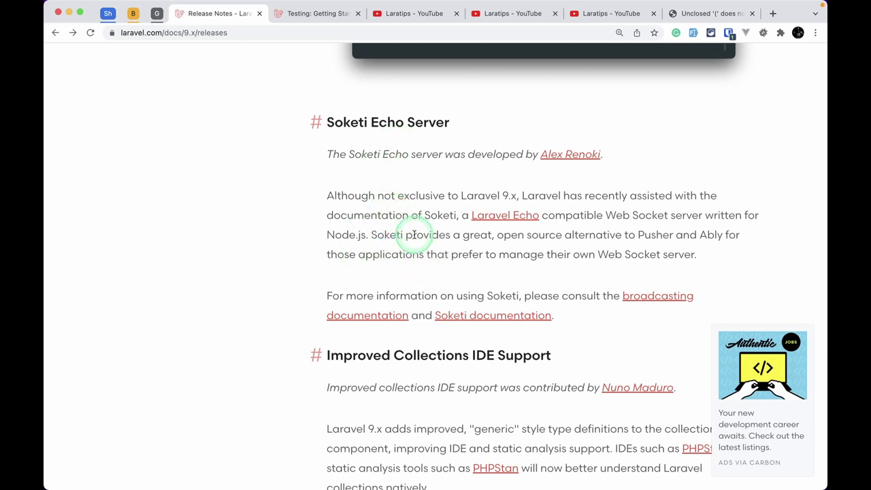
left_click(503, 317)
left_click(279, 13)
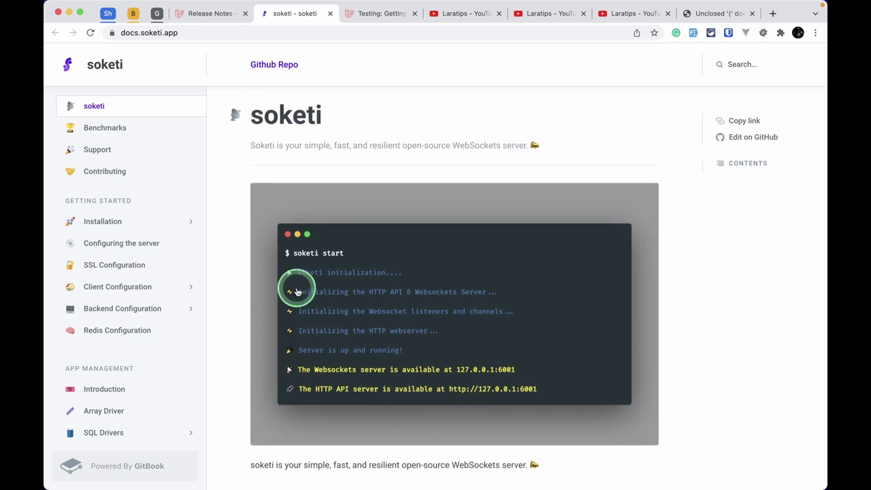
key("super+w")
Step: Read the Improved Collections IDE Support section of the release notes and its code example
scroll(204, 293, "down", 4)
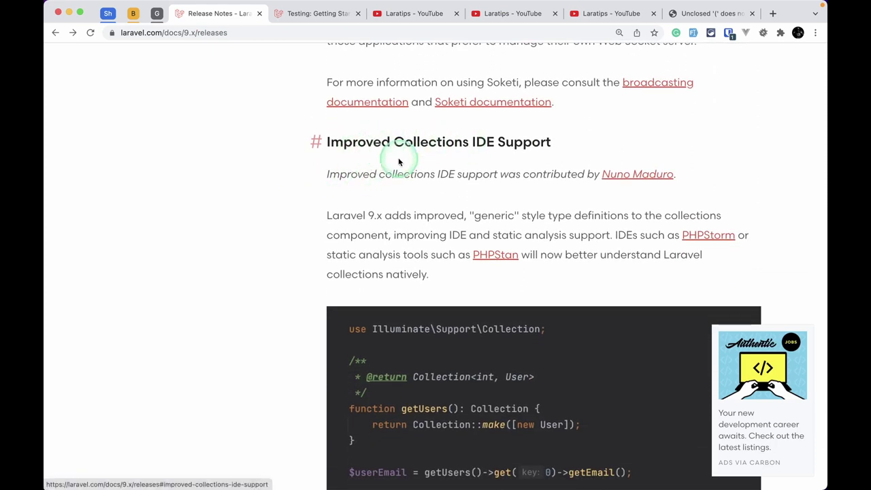
scroll(259, 291, "down", 3)
scroll(259, 288, "down", 5)
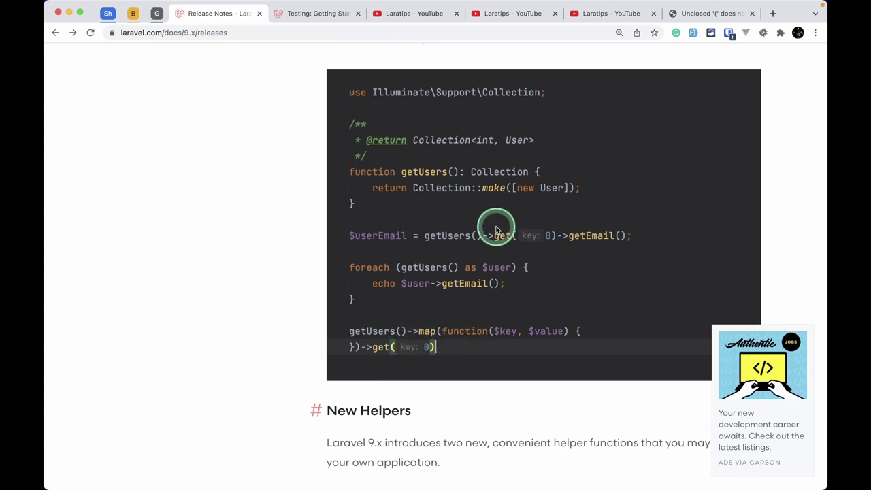
Step: Switch to VS Code, hide the terminal, and open DashboardController.php
key("ctrl+Right")
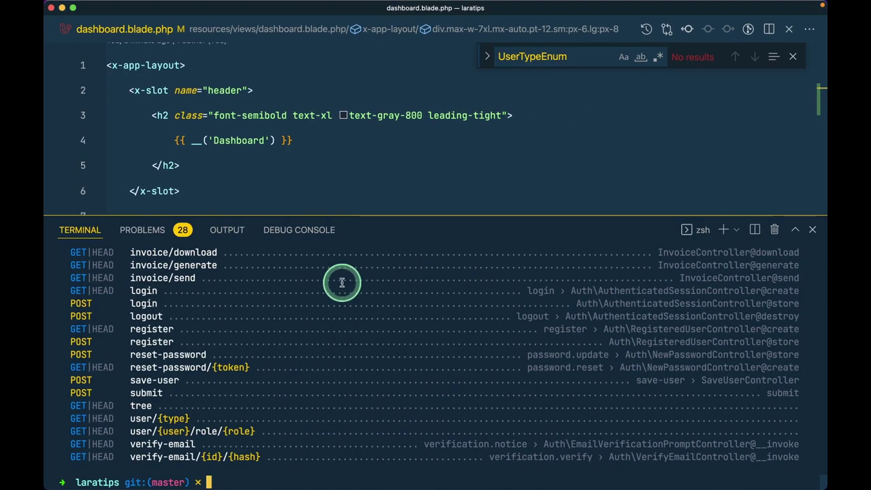
key("super+j")
key("super+p")
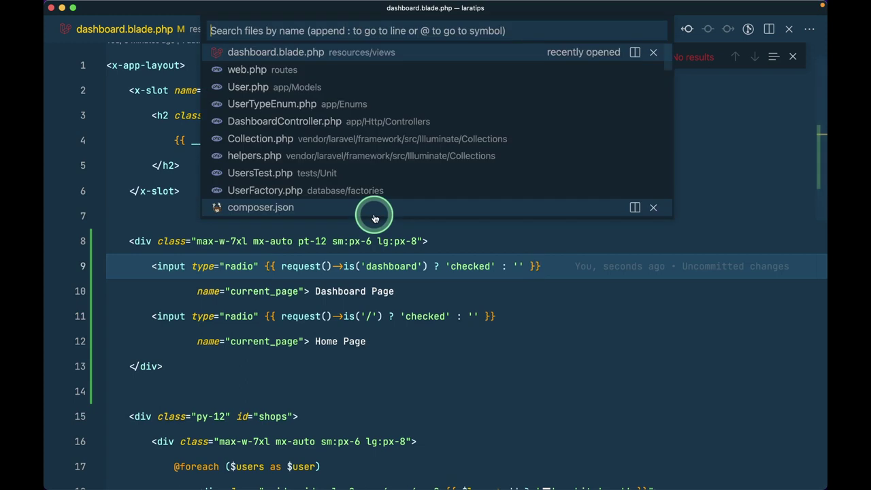
key("Down")
key("Down")
key("Down")
key("Return")
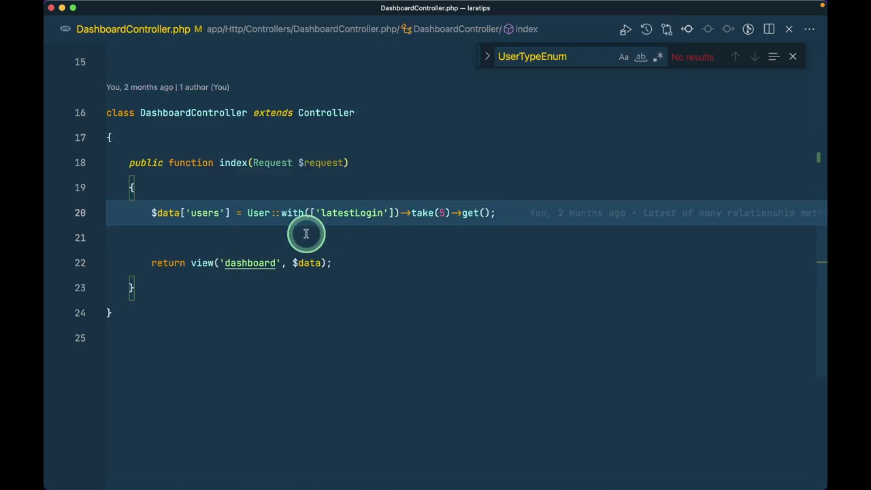
Step: Compare the query returned by the private users() method with the $data['users'] query in index()
scroll(306, 233, "up", 2)
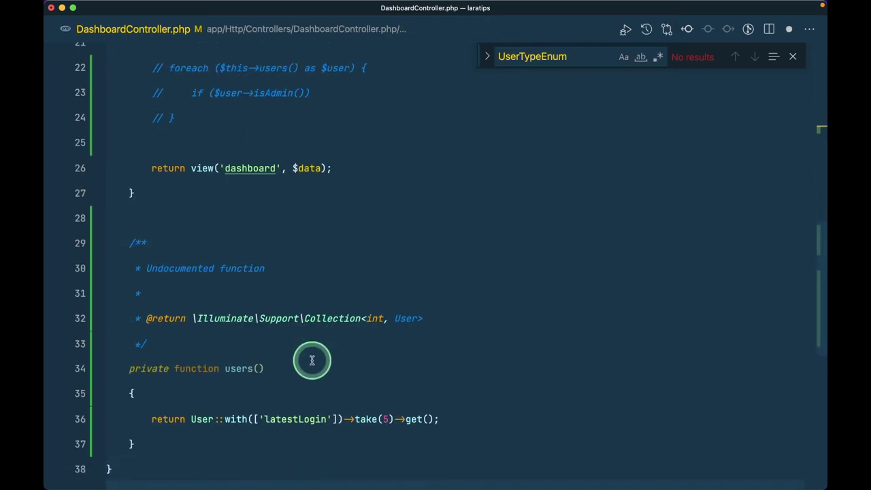
scroll(310, 357, "down", 2)
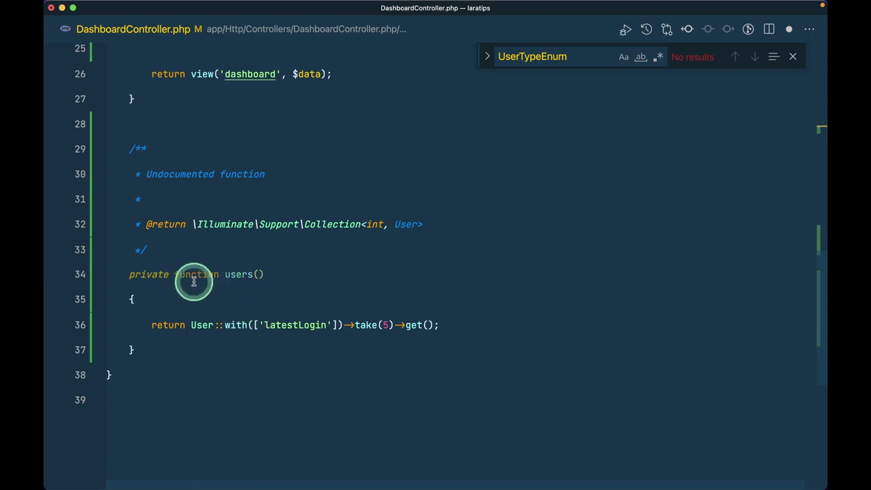
left_click_drag(174, 324, 469, 320)
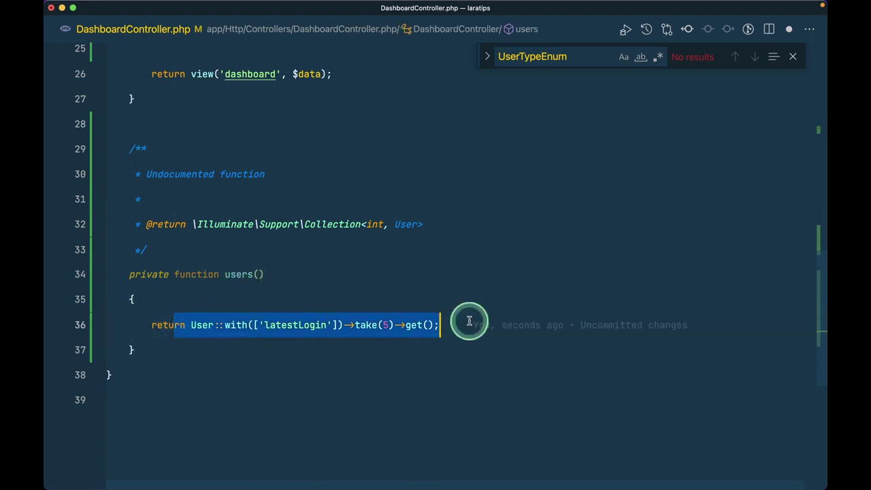
scroll(468, 320, "up", 4)
scroll(483, 170, "up", 1)
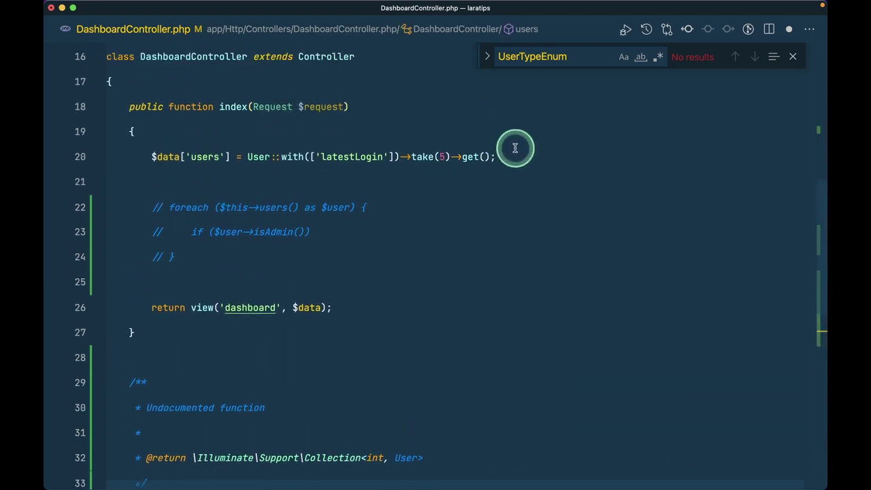
left_click(515, 149)
scroll(410, 261, "down", 5)
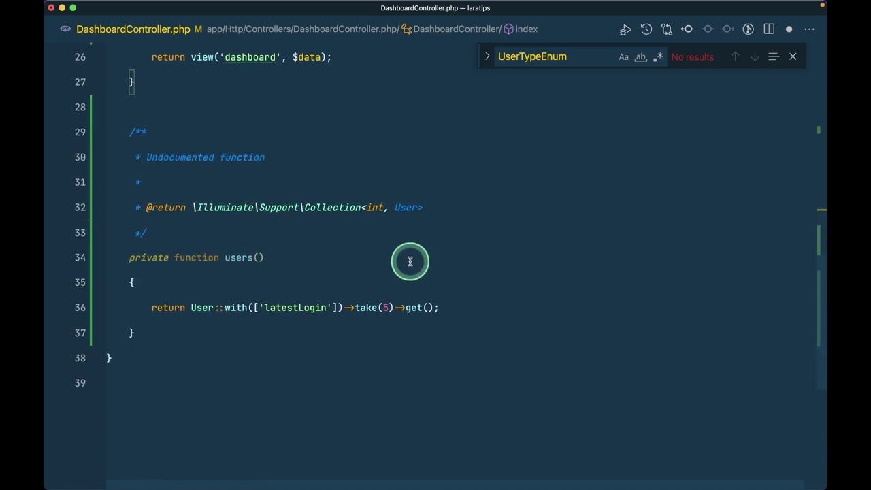
Step: Inspect the Collection<int, User> return annotation above users(), highlighting the collection class and its User type
scroll(304, 240, "up", 2)
left_click(185, 280)
left_click_drag(185, 280, 424, 269)
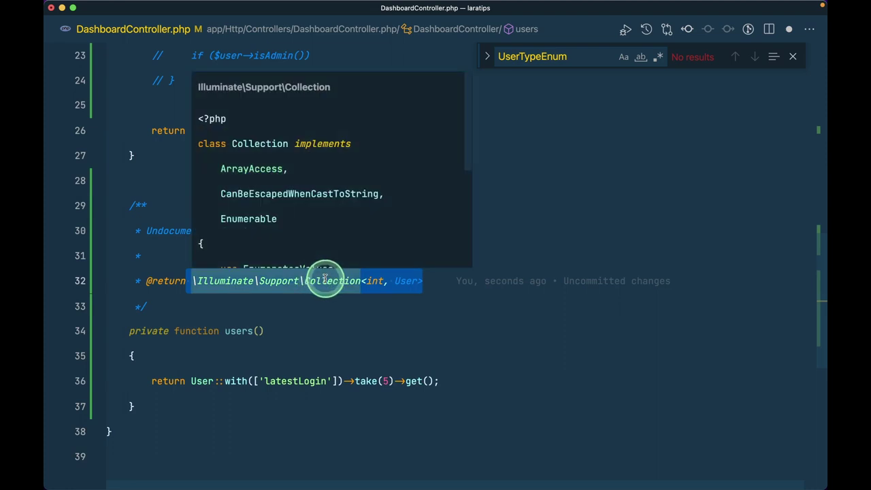
left_click(378, 282)
double_click(381, 281)
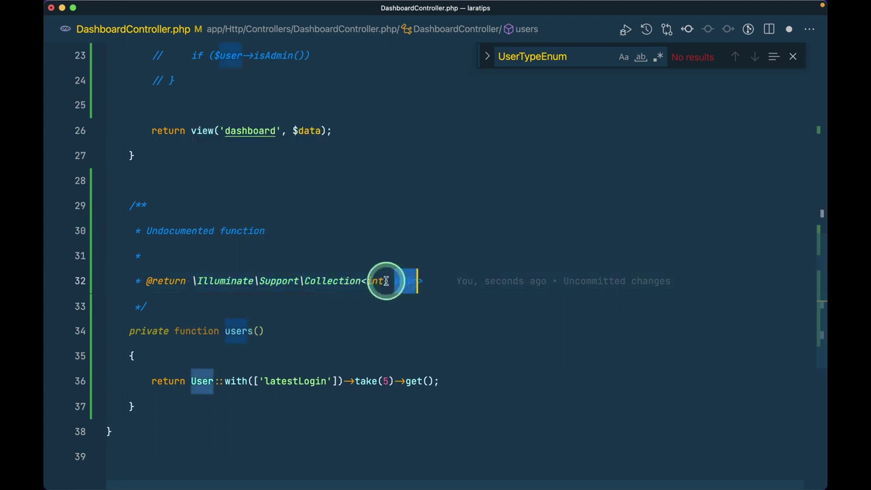
left_click(374, 280)
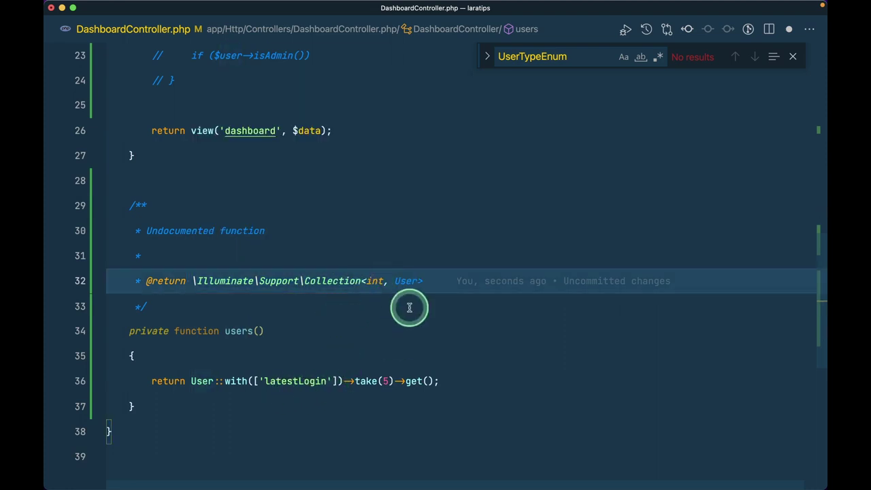
double_click(403, 282)
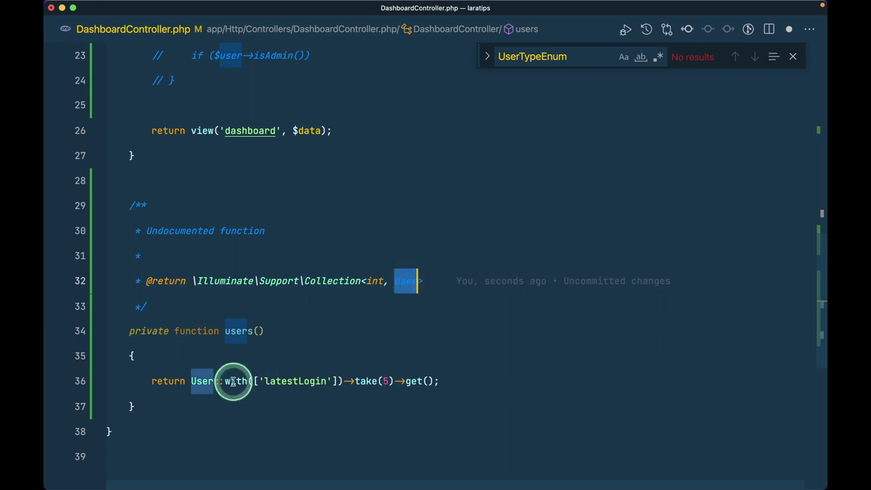
Step: Uncomment the foreach loop over $this->users() in the index() method of DashboardController
scroll(464, 376, "up", 1)
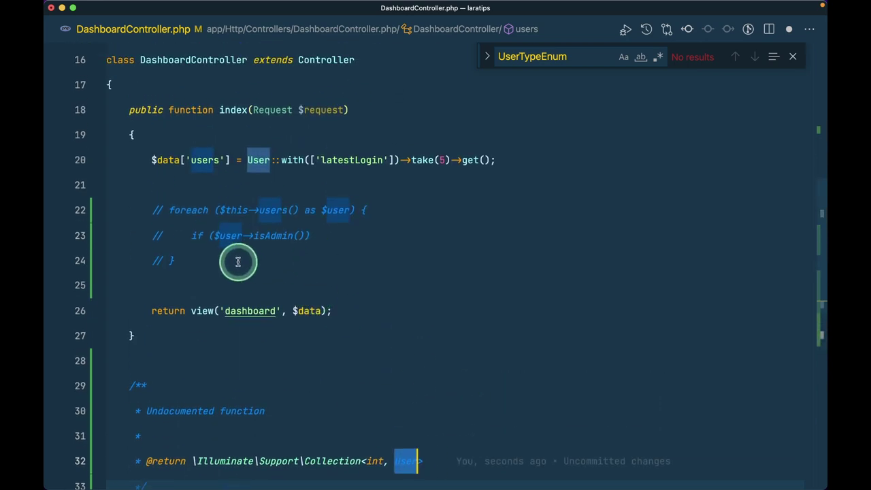
left_click_drag(225, 259, 210, 221)
key("super+slash")
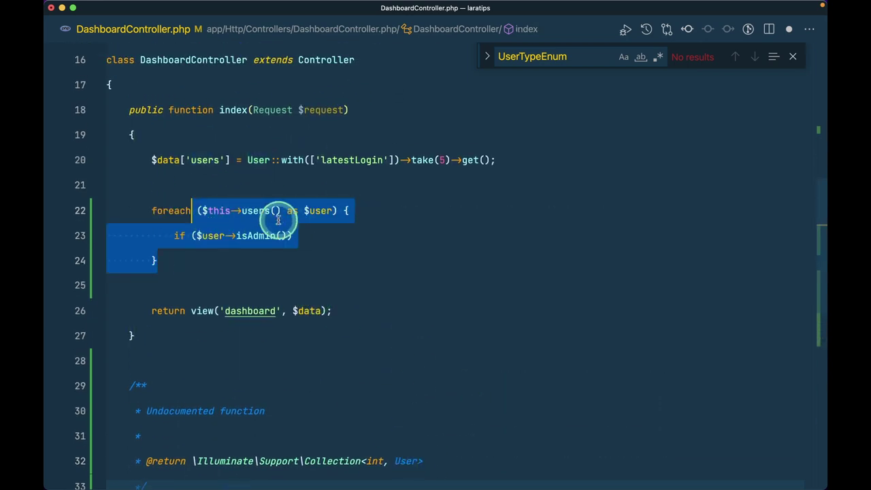
Step: Rewrite the body of the foreach loop in index() as if ($user->isAdmin()), completing the method name from the autocomplete suggestion
left_click(311, 228)
key("super+shift+Left")
key("BackSpace")
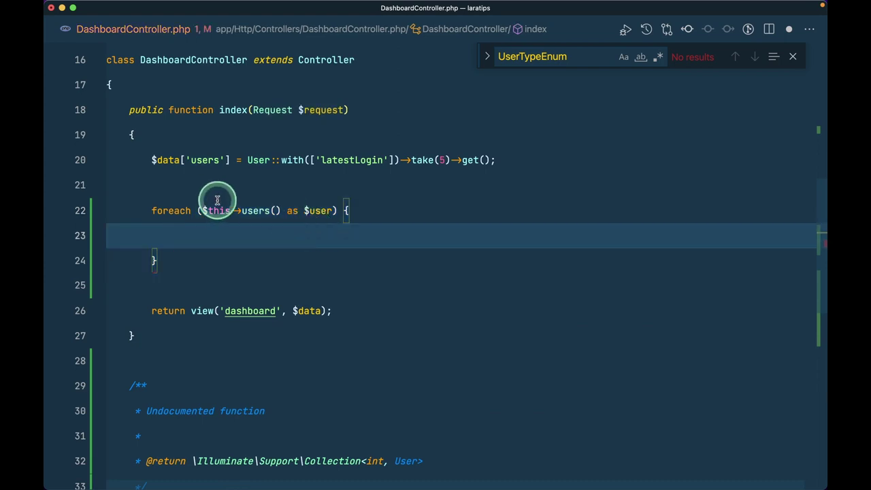
scroll(291, 246, "down", 1)
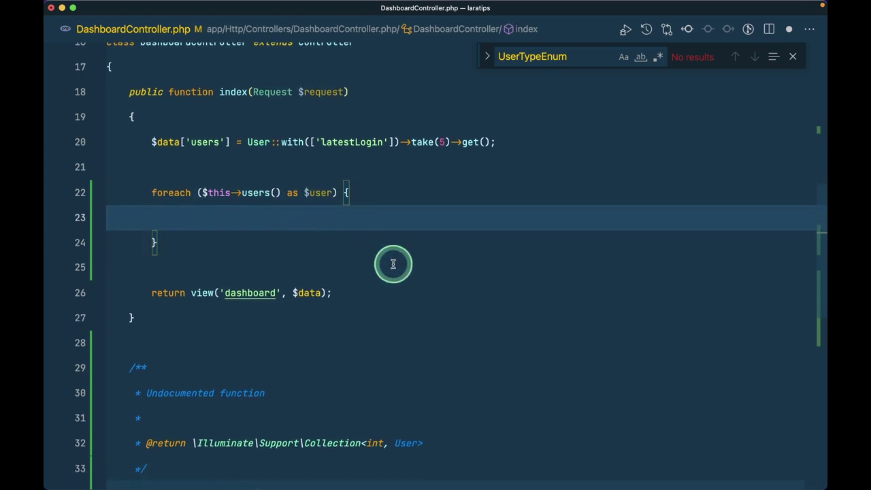
type("i")
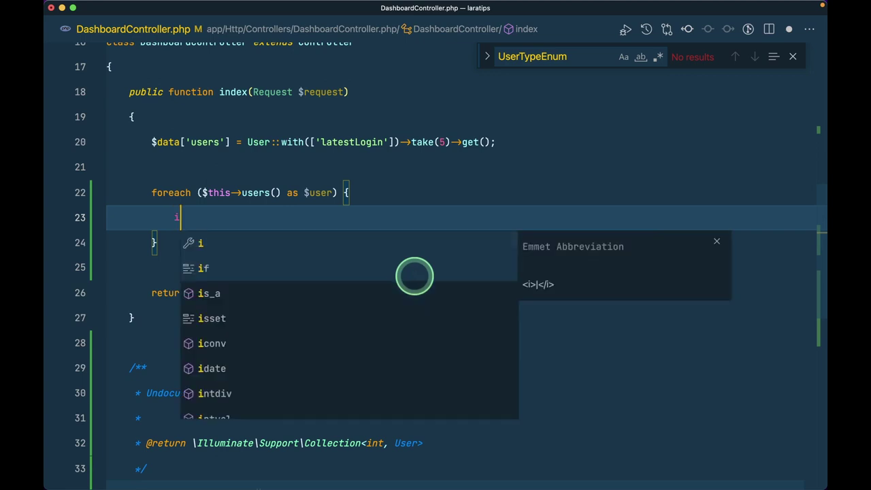
type("f ($user->isadm")
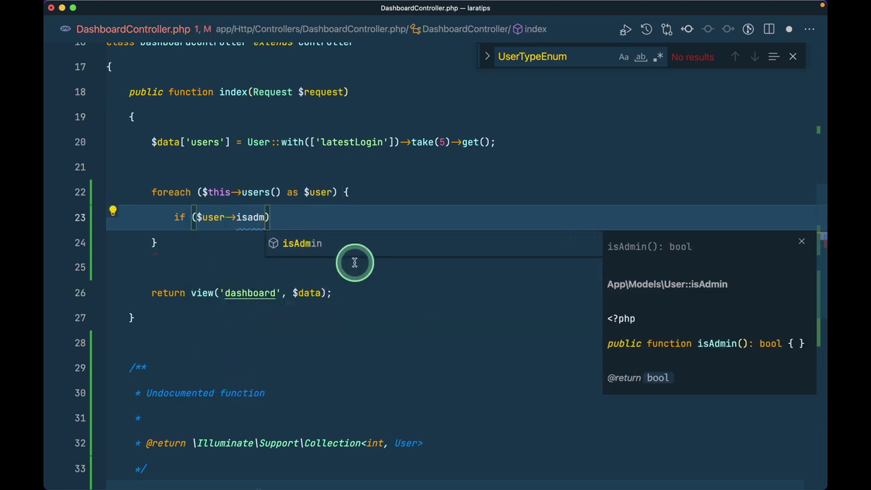
left_click(306, 244)
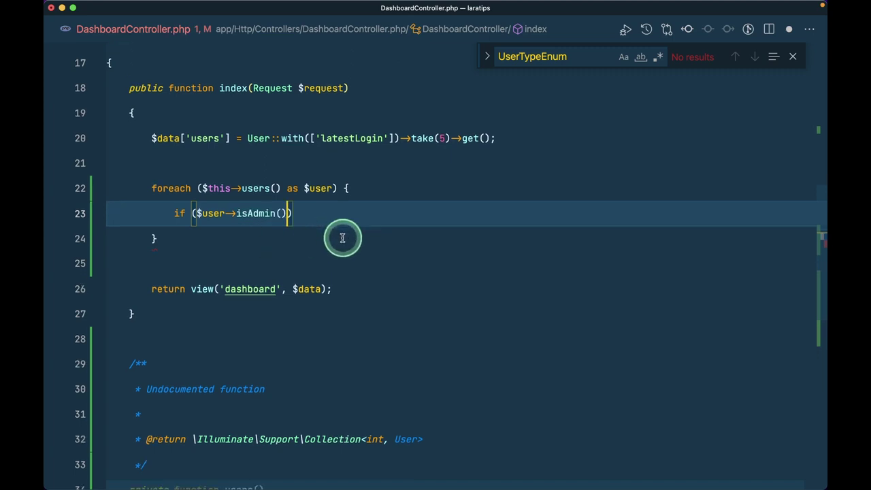
scroll(252, 272, "down", 3)
scroll(400, 257, "up", 2)
scroll(400, 256, "up", 2)
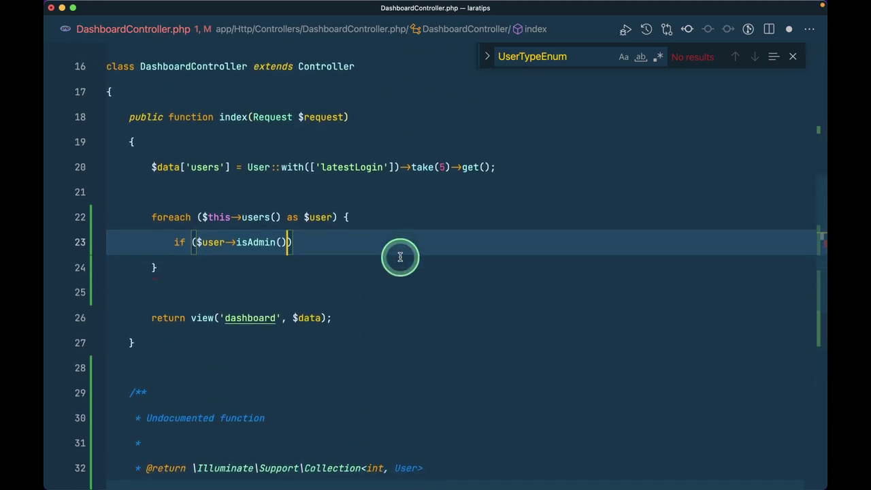
scroll(398, 258, "down", 1)
scroll(373, 312, "up", 2)
scroll(373, 313, "down", 4)
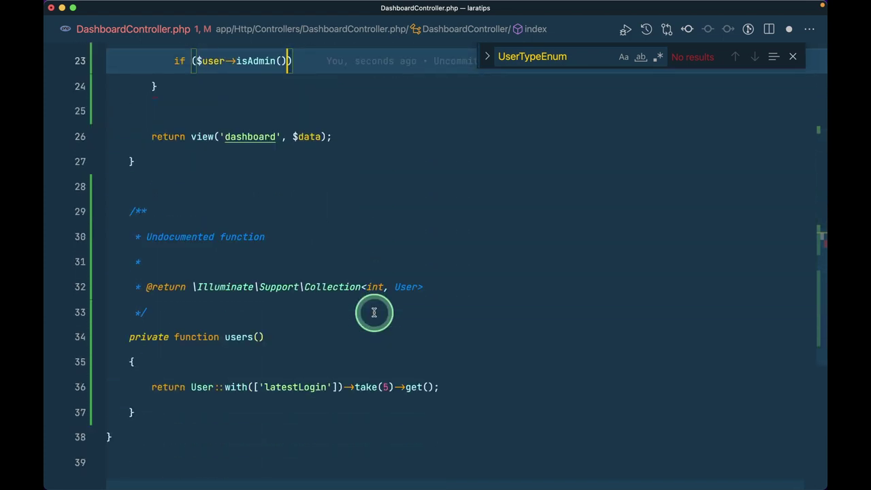
left_click(334, 272, "super")
scroll(332, 279, "down", 6)
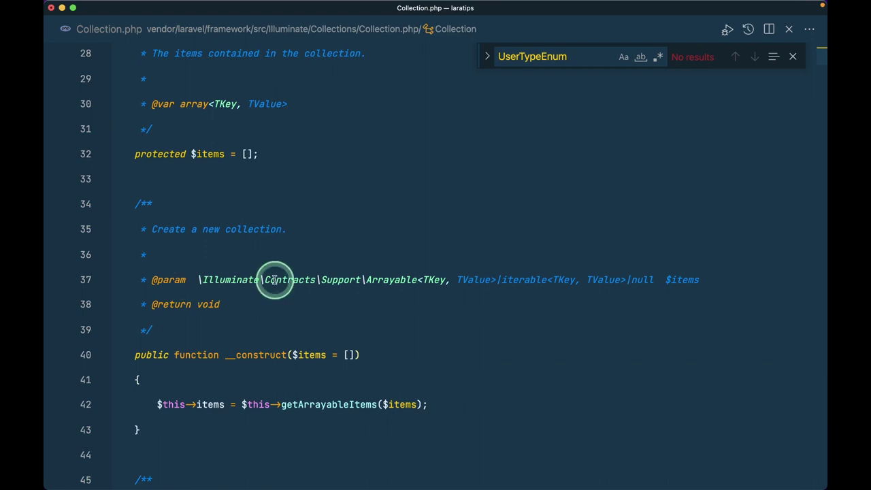
left_click_drag(423, 280, 500, 280)
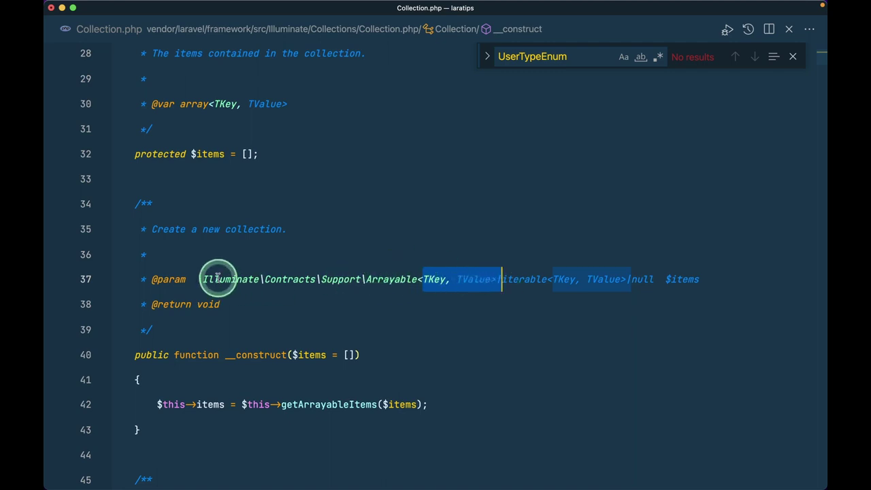
scroll(306, 319, "down", 5)
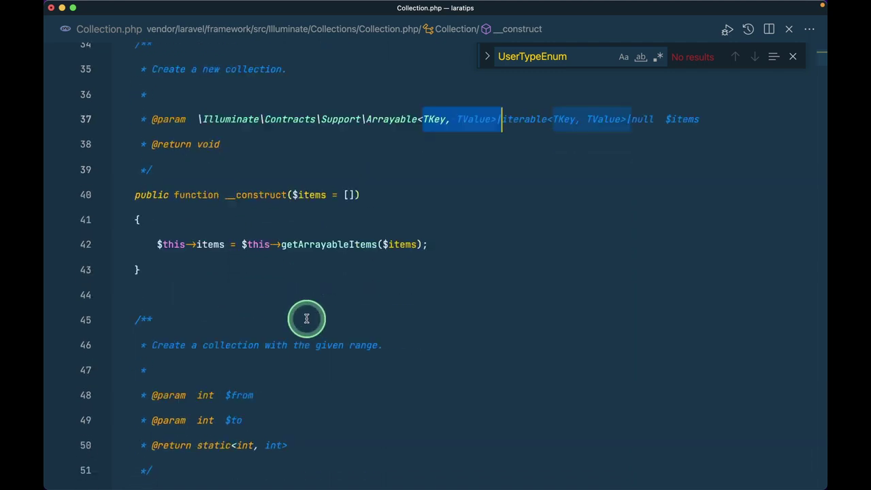
scroll(423, 175, "down", 8)
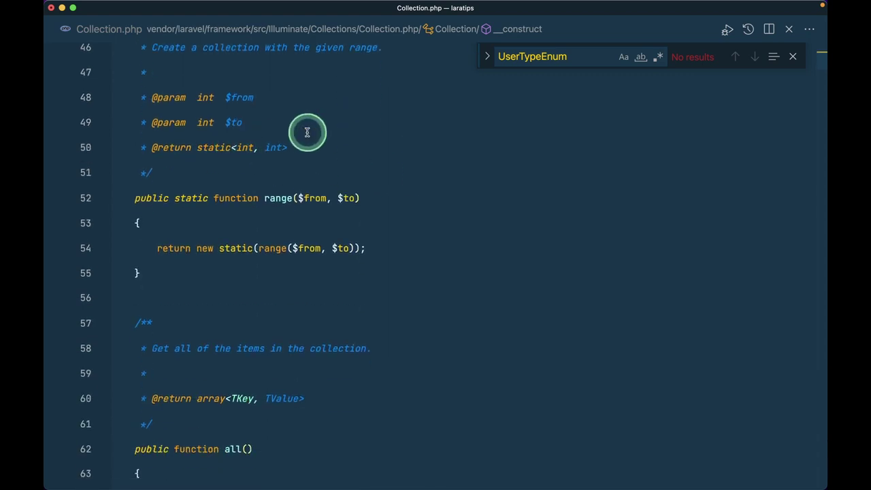
Step: Return to DashboardController.php and delete the foreach loop over $this->users() from index()
key("ctrl+minus")
scroll(285, 224, "up", 5)
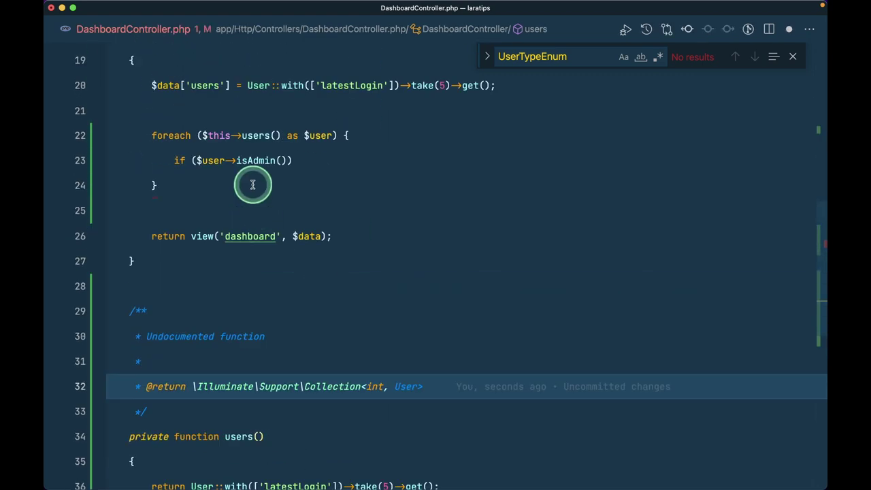
scroll(258, 161, "up", 2)
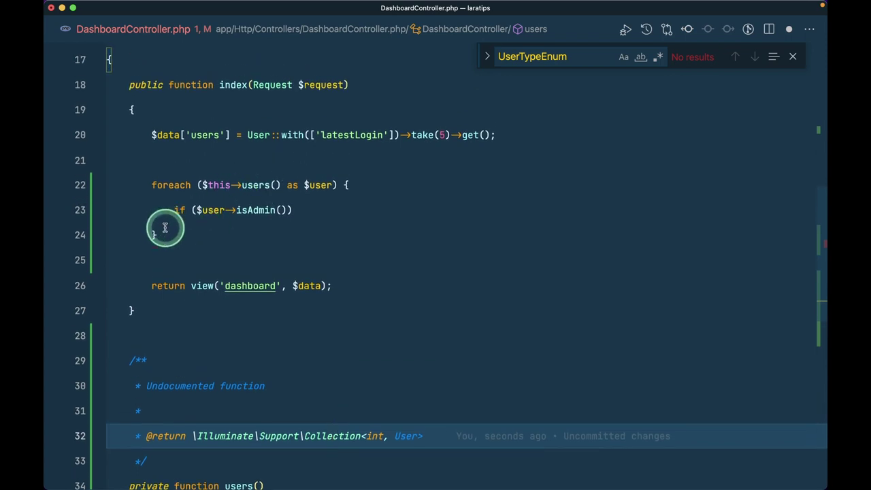
left_click_drag(164, 227, 91, 173)
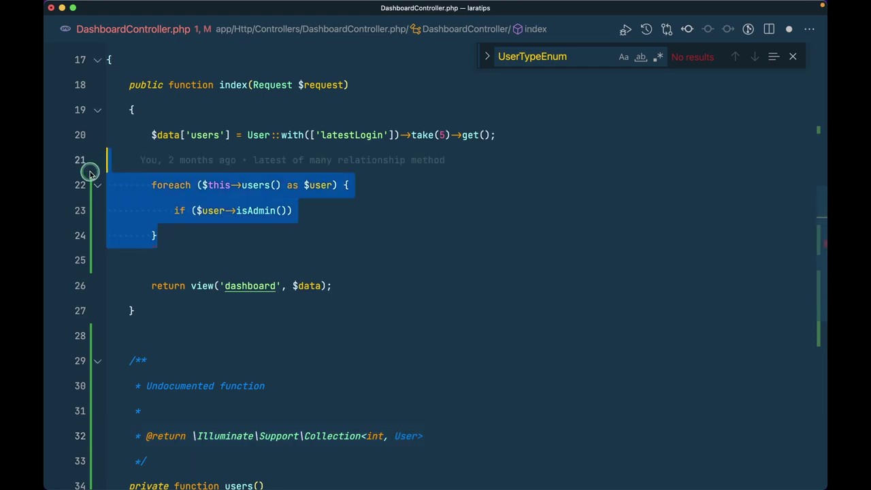
Step: Switch to the Laravel 9 release notes in the browser and read the New Helpers section about the str function
key("super+Tab")
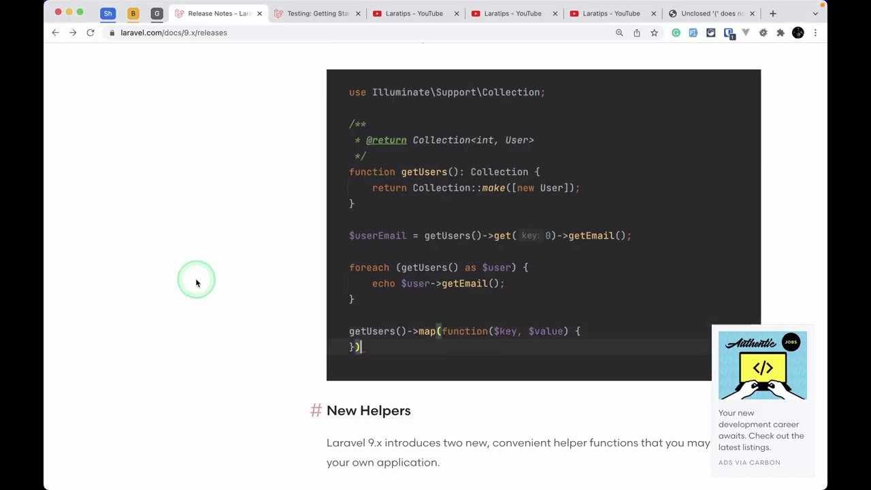
scroll(194, 278, "down", 5)
scroll(196, 282, "down", 2)
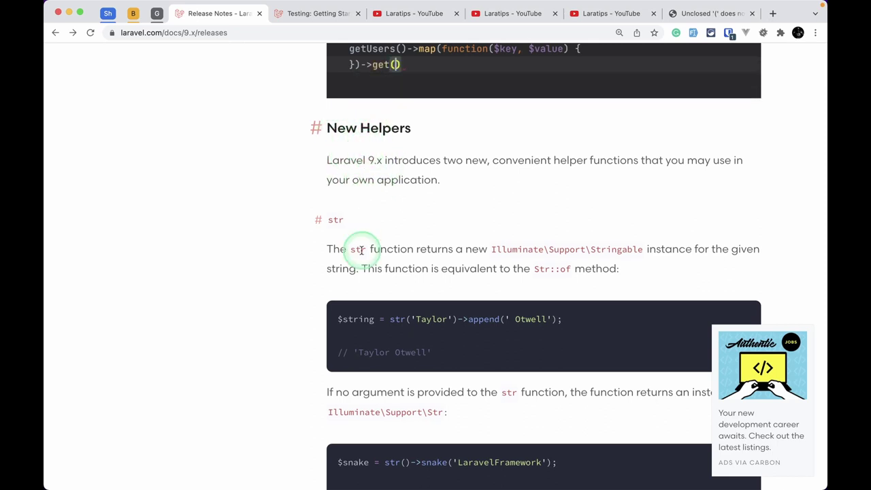
scroll(361, 249, "down", 2)
Step: Switch to Tinkerwell, comment out the user type and validator code on lines 7–23, and uncomment the str('Laratips') append line
key("ctrl+Right")
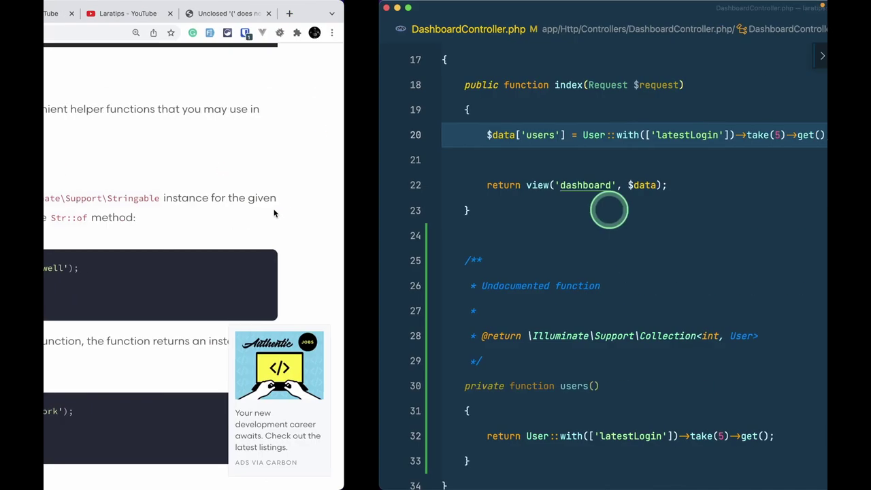
key("ctrl+Up")
left_click(273, 211)
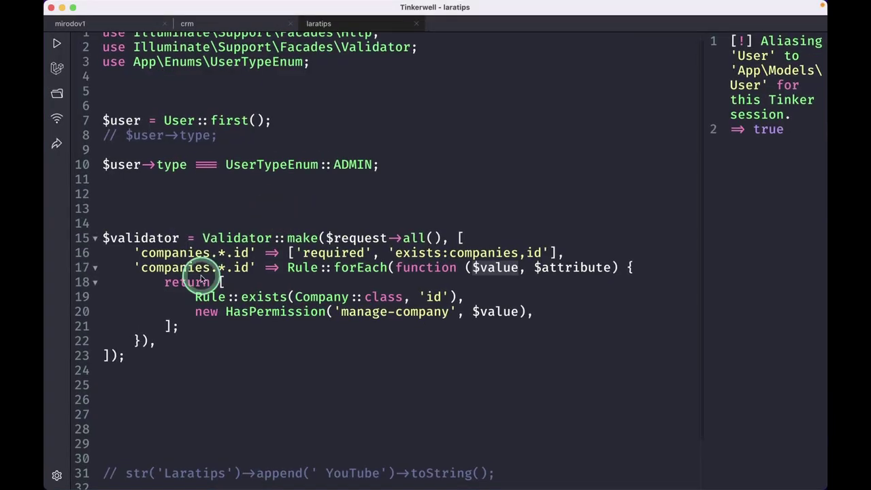
scroll(190, 299, "down", 2)
left_click(154, 333)
left_click_drag(154, 334, 97, 89)
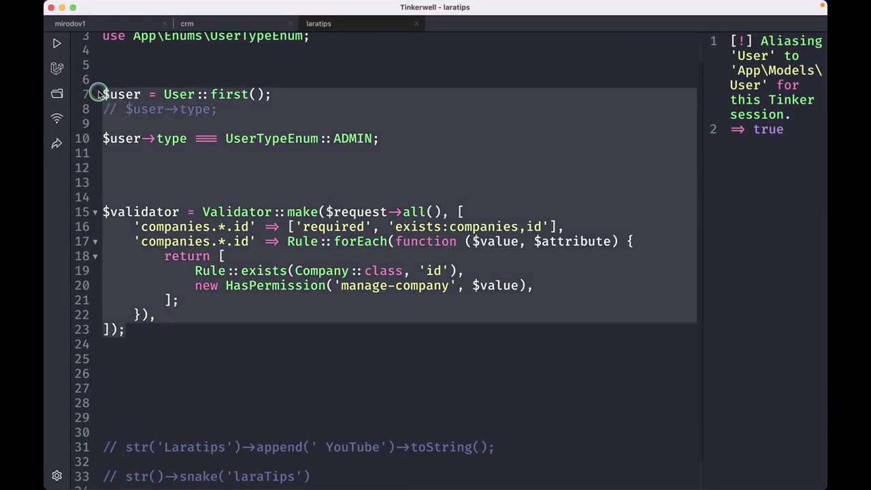
key("super+slash")
scroll(98, 91, "down", 2)
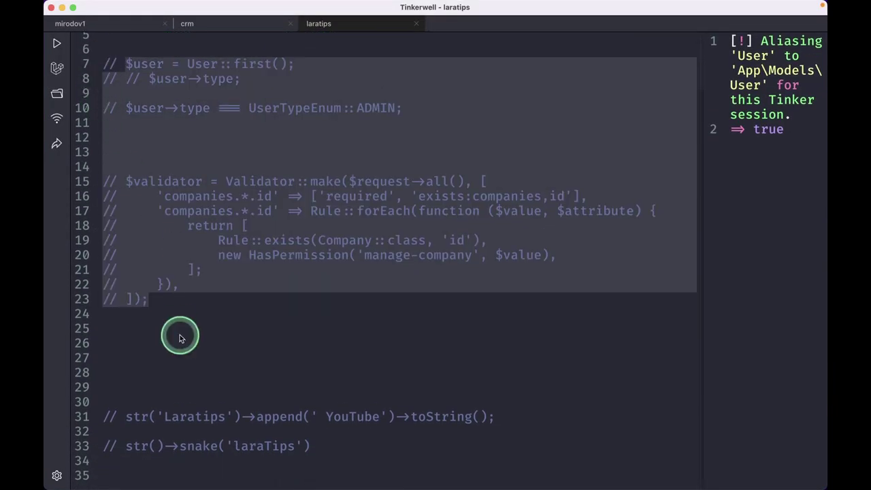
left_click(178, 415)
key("super+slash")
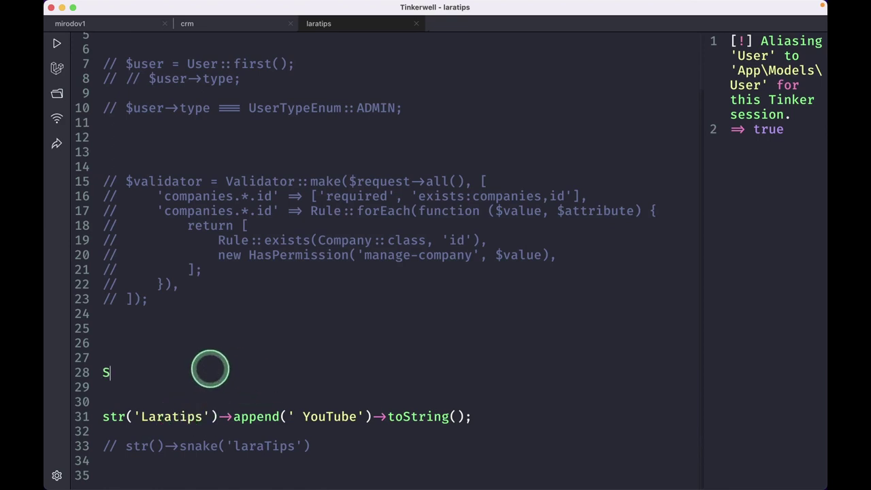
Step: Draft the equivalent Str::of('Laratips')->append call above the str() line and delete it again
key("Left")
type("'Laratips;")
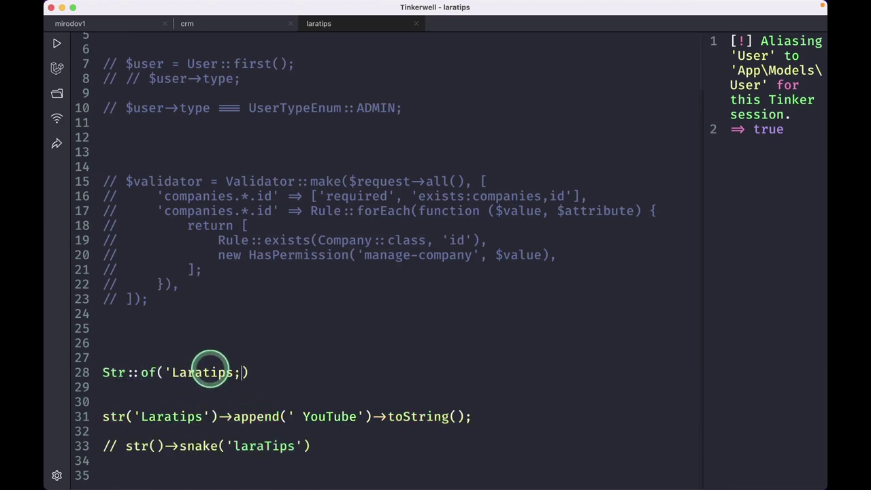
type("')->append")
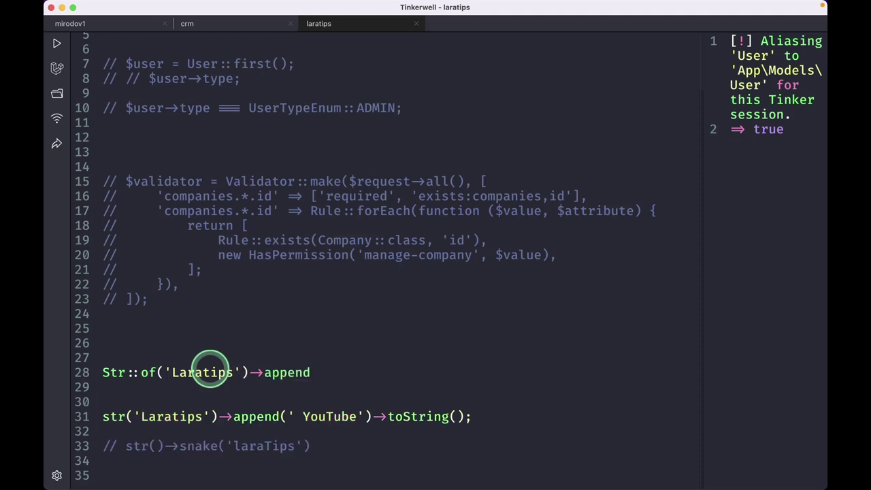
key("super+shift+Left")
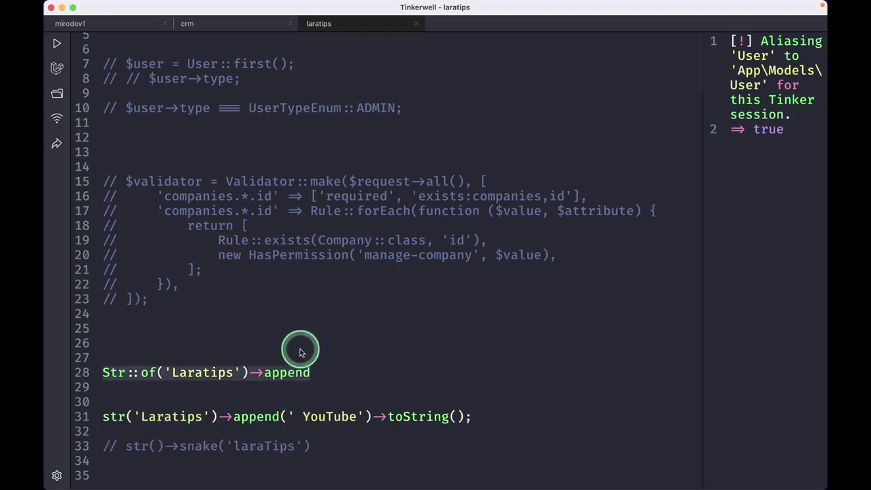
key("BackSpace")
key("BackSpace")
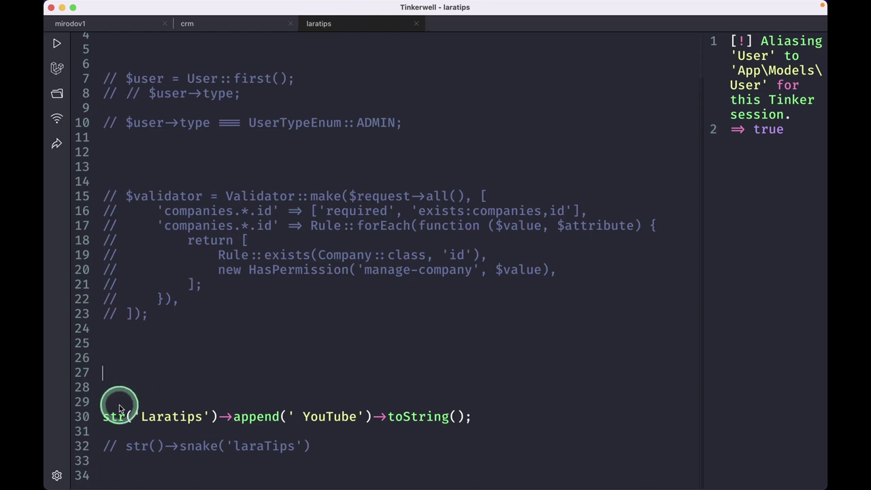
Step: Widen the output pane and run the str('Laratips')->append(' YouTube')->toString() line
left_click_drag(104, 416, 196, 419)
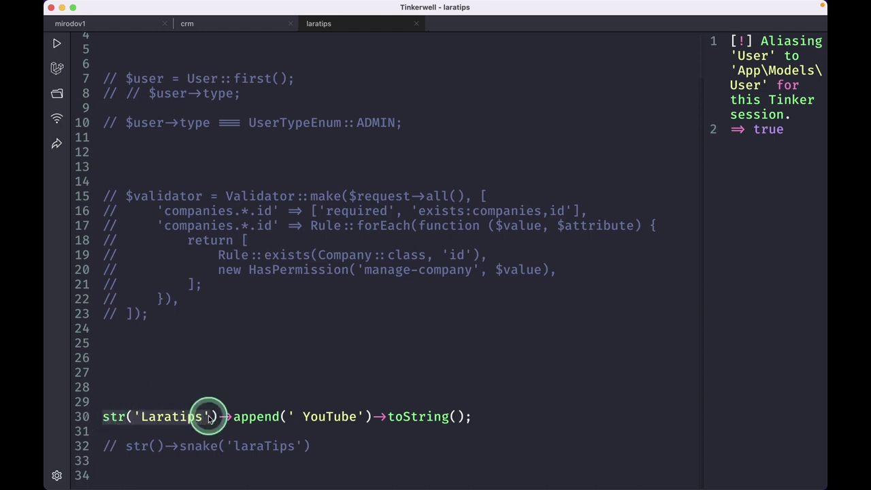
left_click_drag(701, 297, 548, 302)
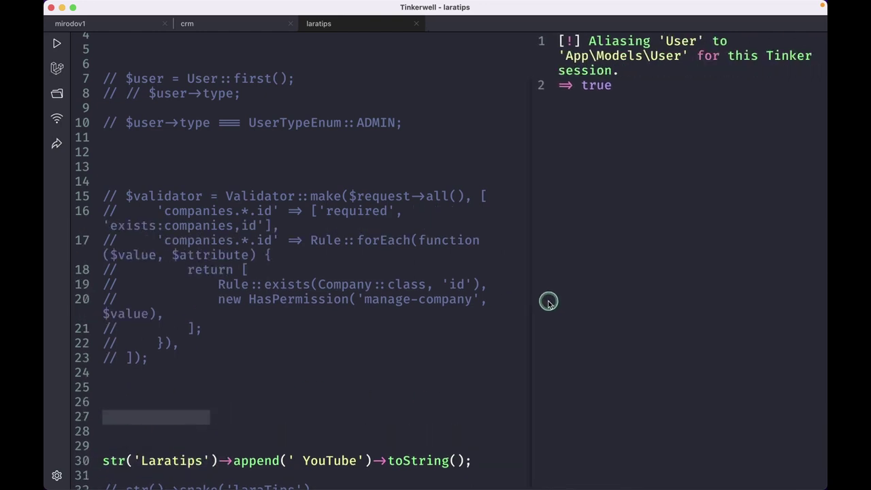
scroll(476, 316, "down", 3)
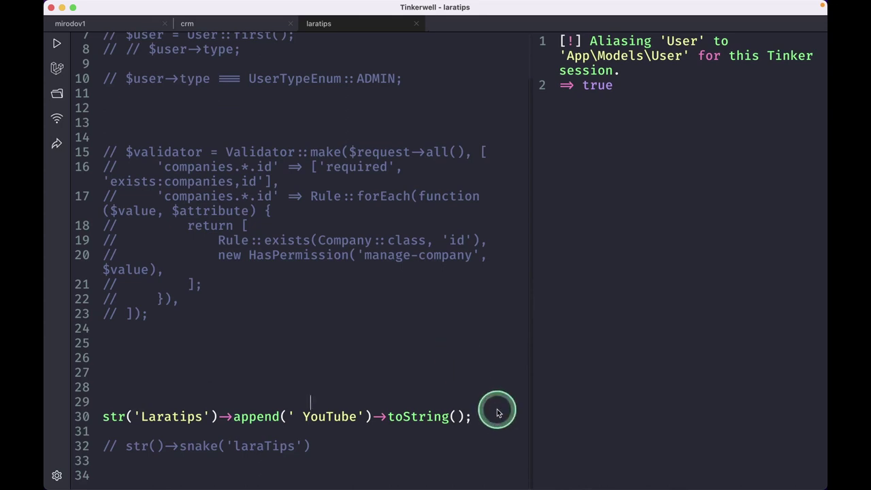
key("super+Return")
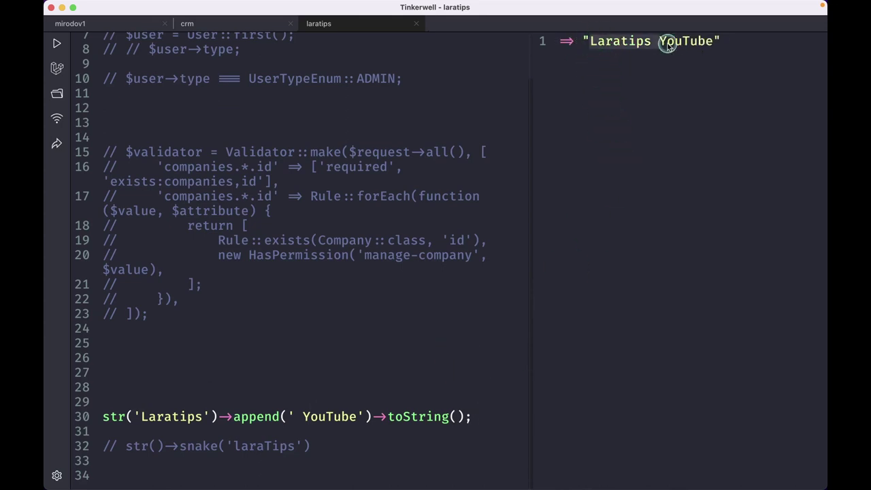
Step: Comment out the append line, uncomment str()->snake('laraTips') and run it
left_click(485, 419)
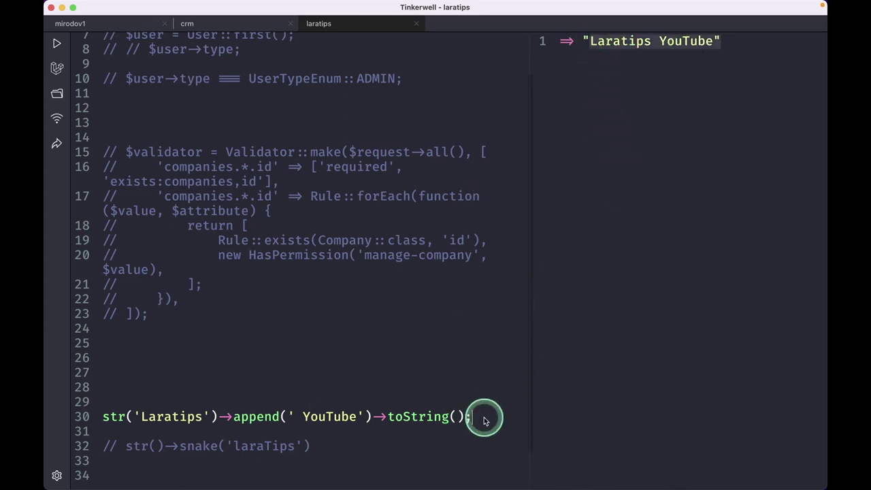
key("super+slash")
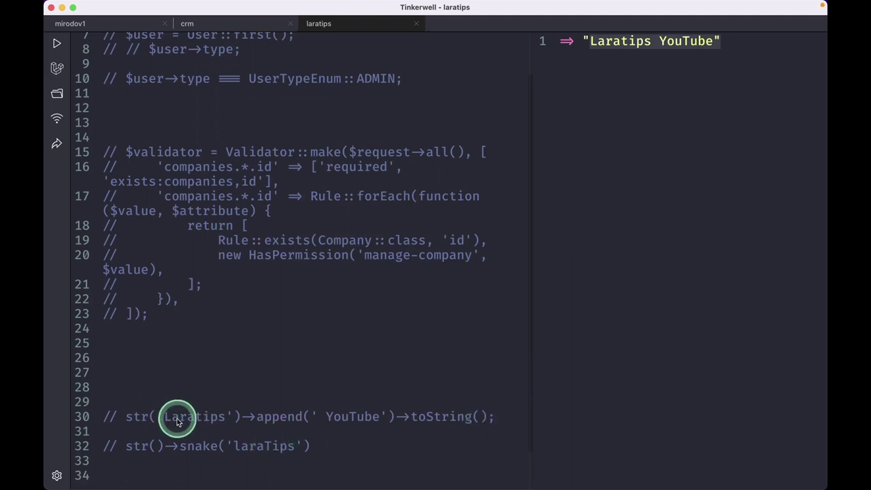
key("super+slash")
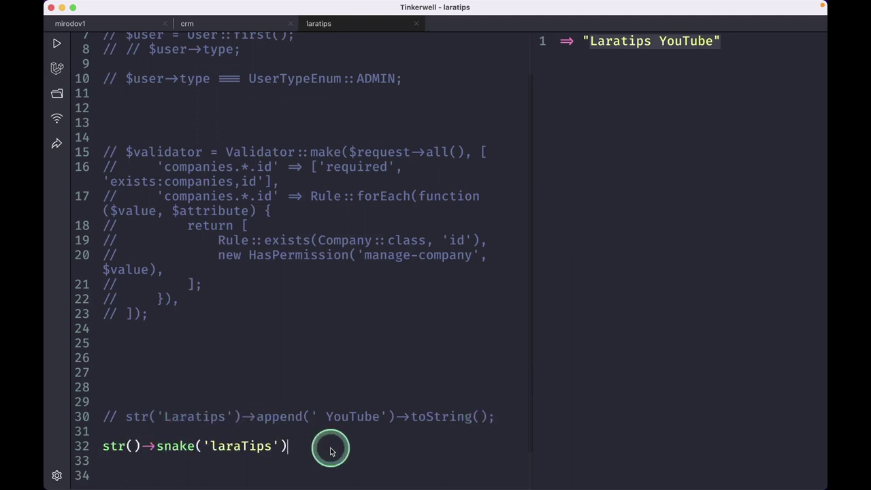
left_click_drag(156, 446, 281, 449)
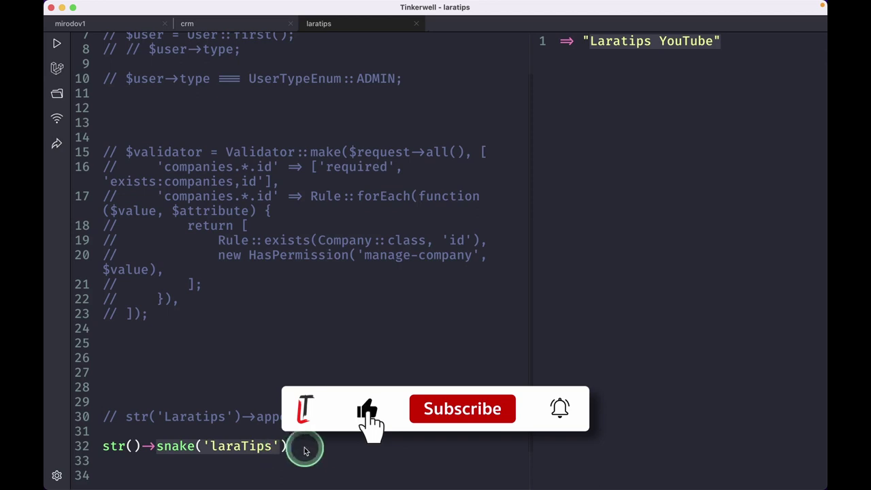
left_click(312, 451)
key("super+Return")
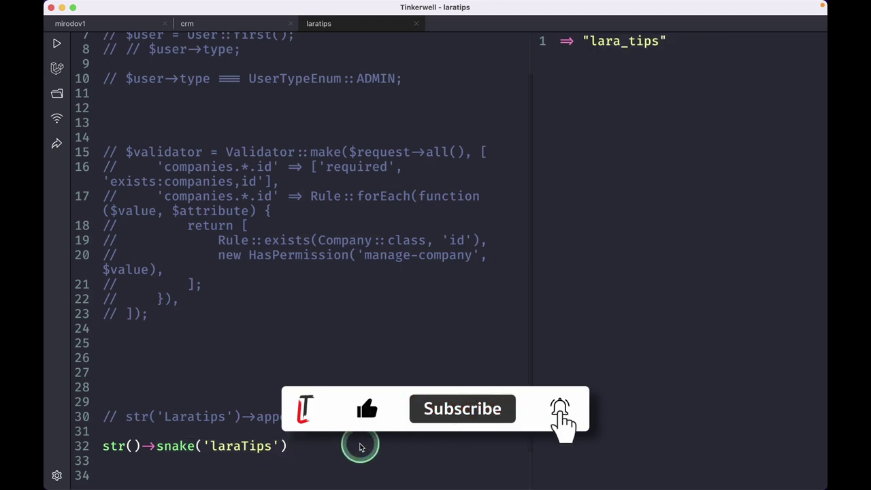
Step: Comment out the str()->snake('laraTips') line and uncomment the str('Laratips') append line again
key("super+slash")
left_click(366, 416)
key("super+slash")
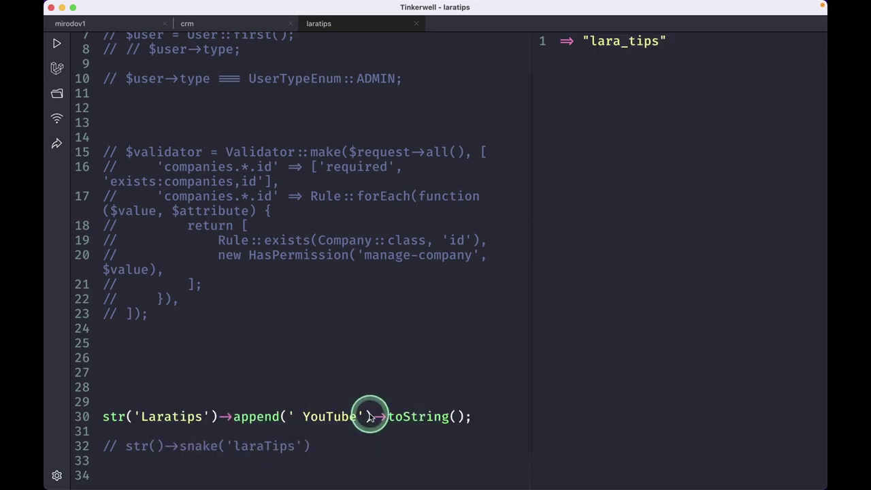
Step: Remove the ->toString() call from the str('Laratips')->append(' YouTube') line and run the code to inspect the returned type
left_click_drag(369, 416, 479, 420)
key("BackSpace")
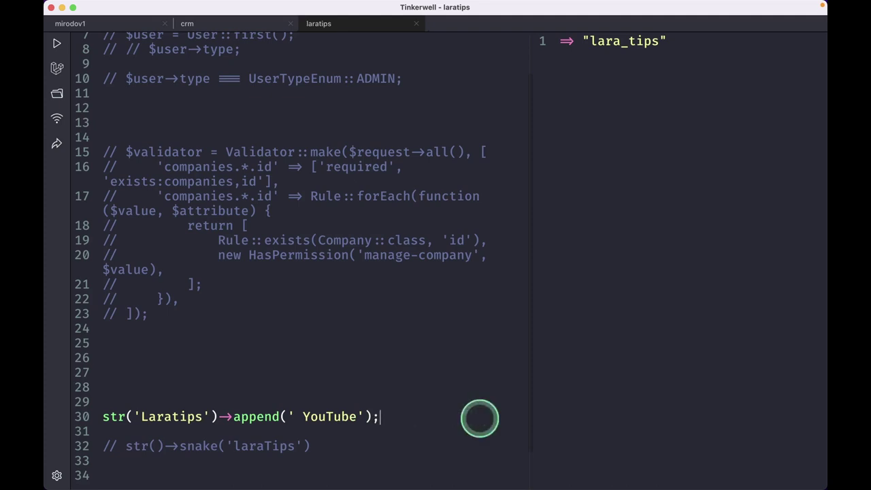
key("super+Return")
left_click_drag(590, 42, 787, 47)
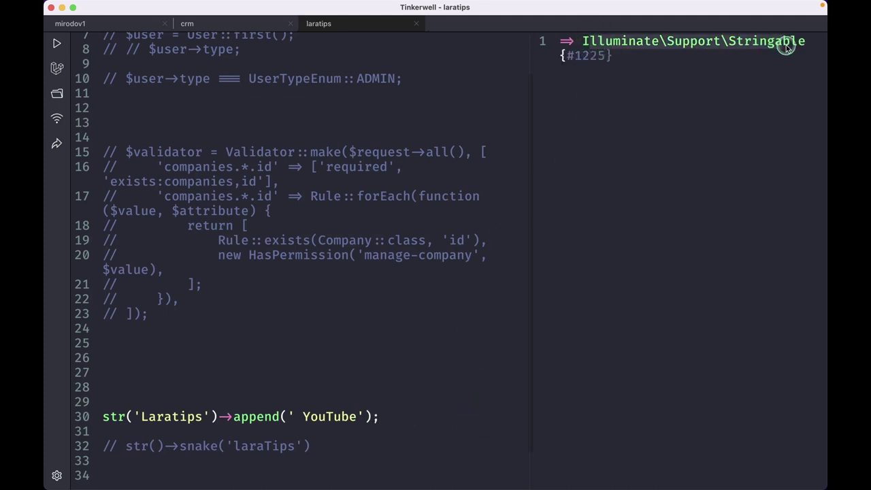
left_click(218, 418)
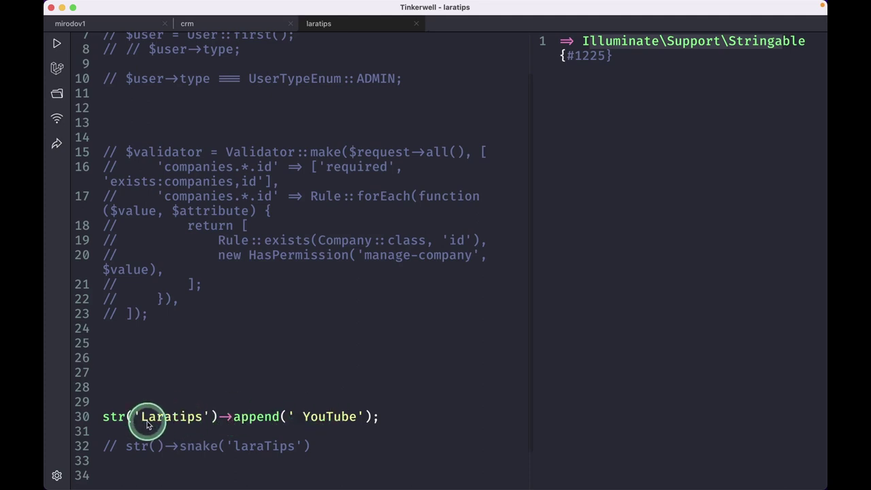
type("->")
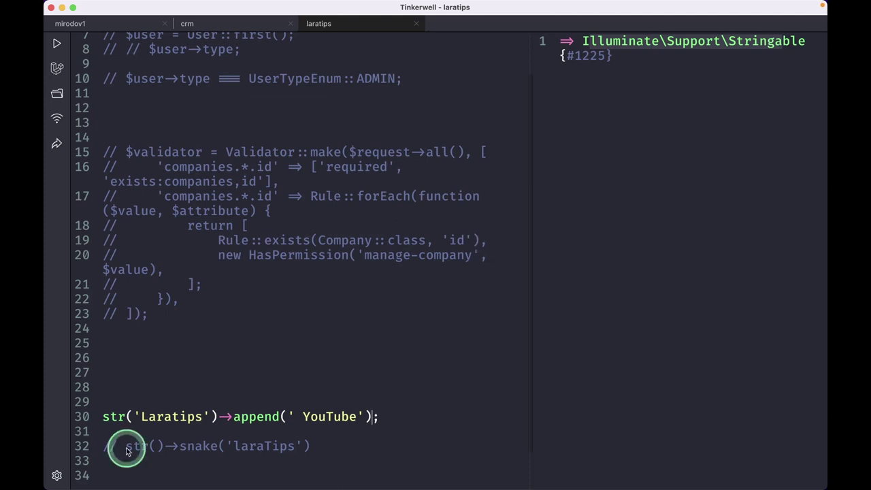
Step: Uncomment the str()->snake('laraTips') line below the append line
left_click(195, 449)
key("super+slash")
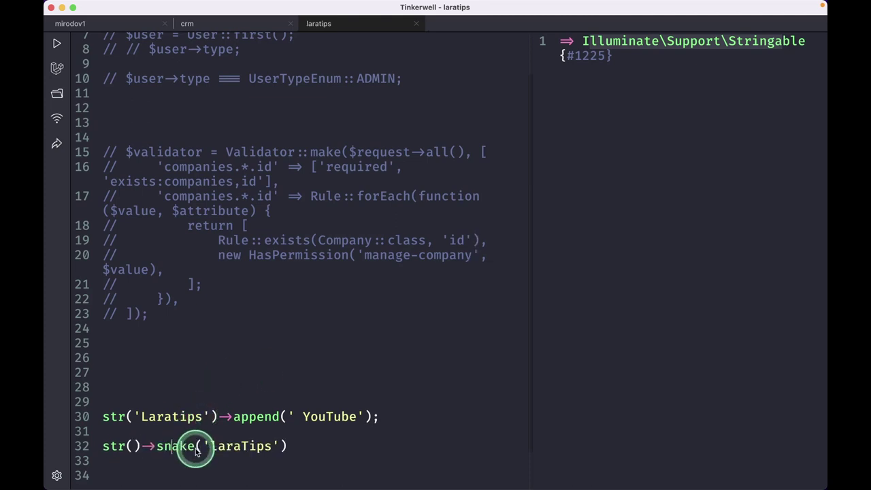
left_click(134, 447)
Step: Switch to Chrome and examine the to_route helper section and its users.show redirect example in the Laravel 9 release notes
key("super+Tab")
scroll(272, 331, "down", 15)
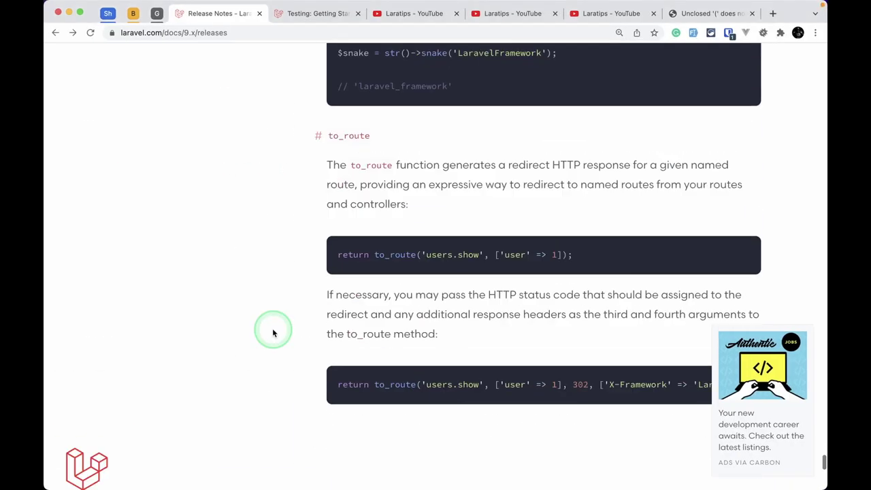
scroll(272, 331, "up", 5)
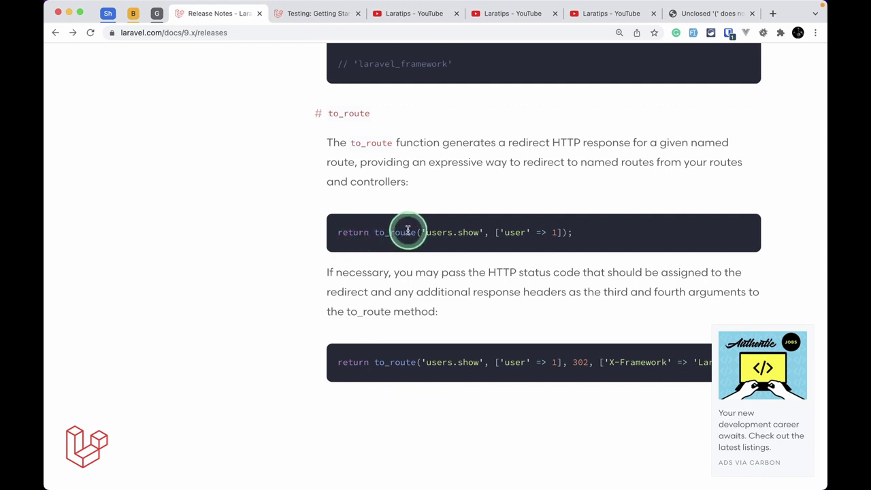
left_click_drag(407, 230, 387, 232)
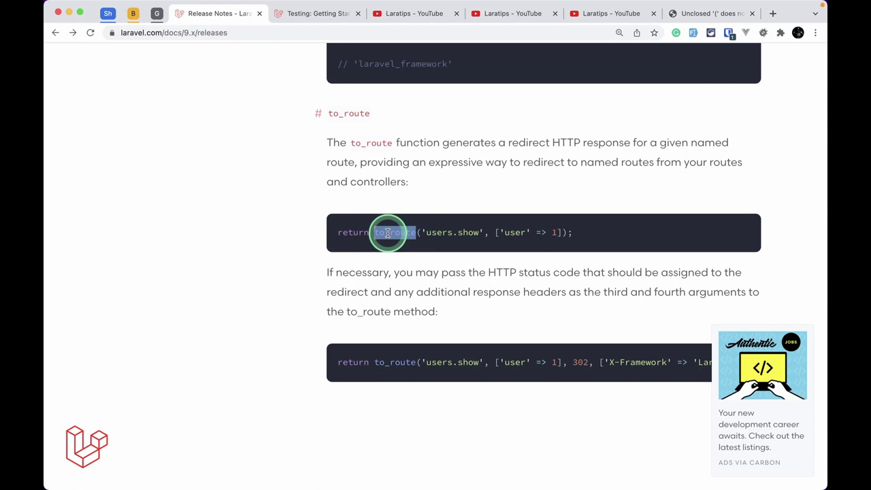
left_click(387, 233)
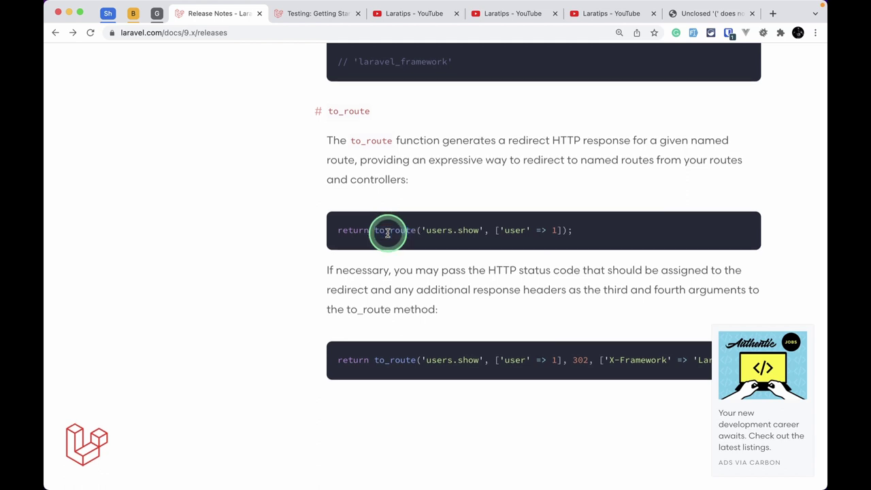